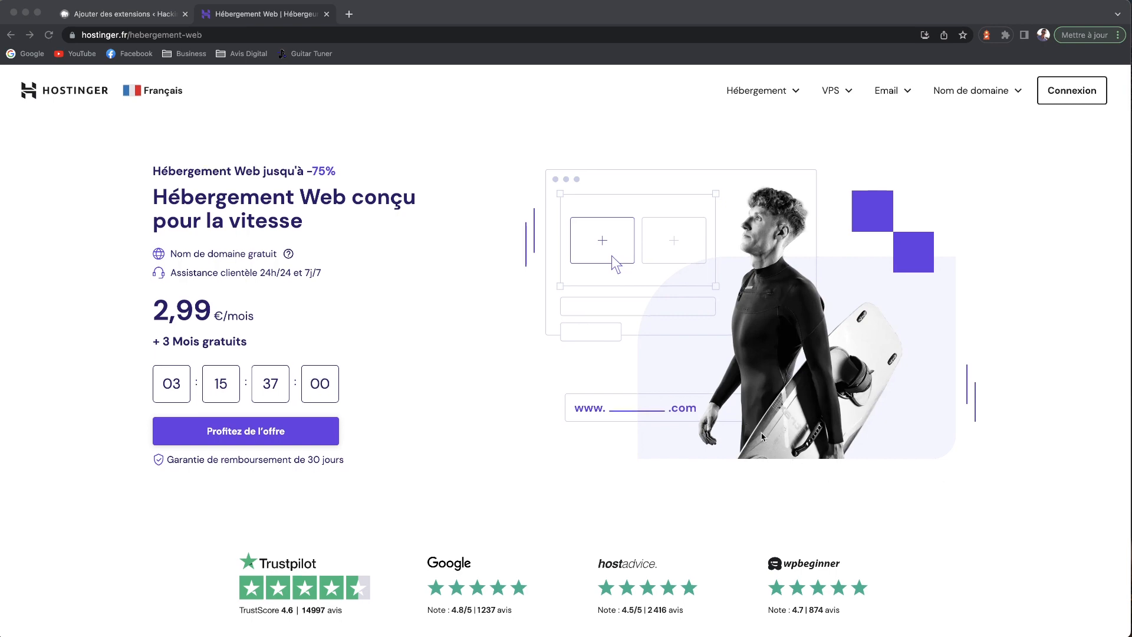
Step: Look over the web hosting plans and their monthly prices on the Hostinger web hosting page
scroll(768, 436, "down", 5)
scroll(768, 436, "down", 5)
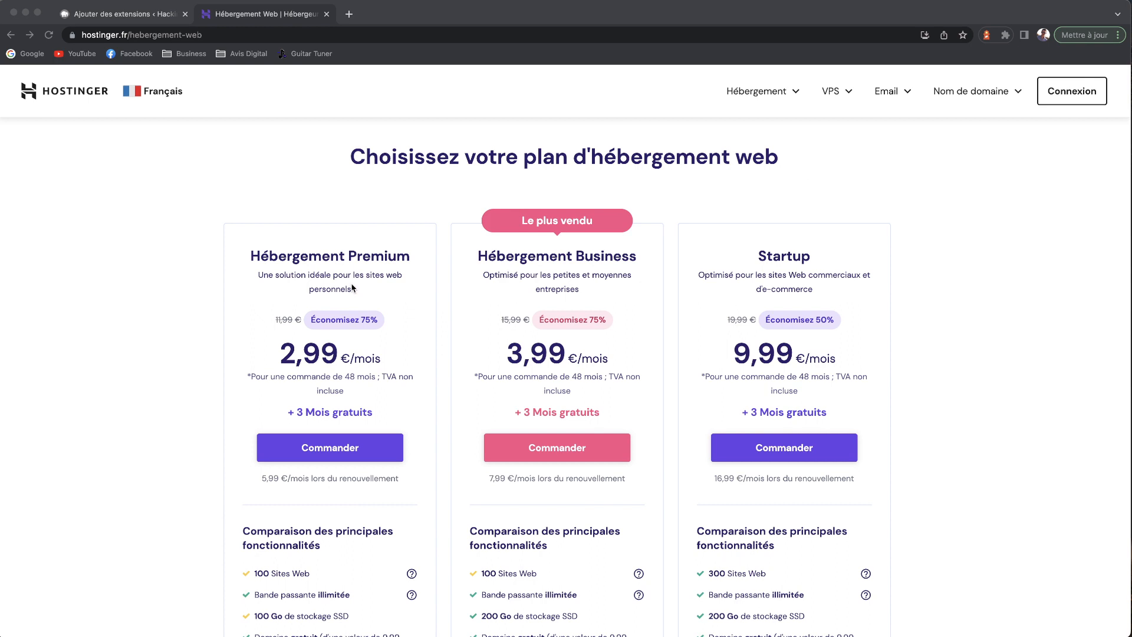
scroll(192, 186, "down", 1)
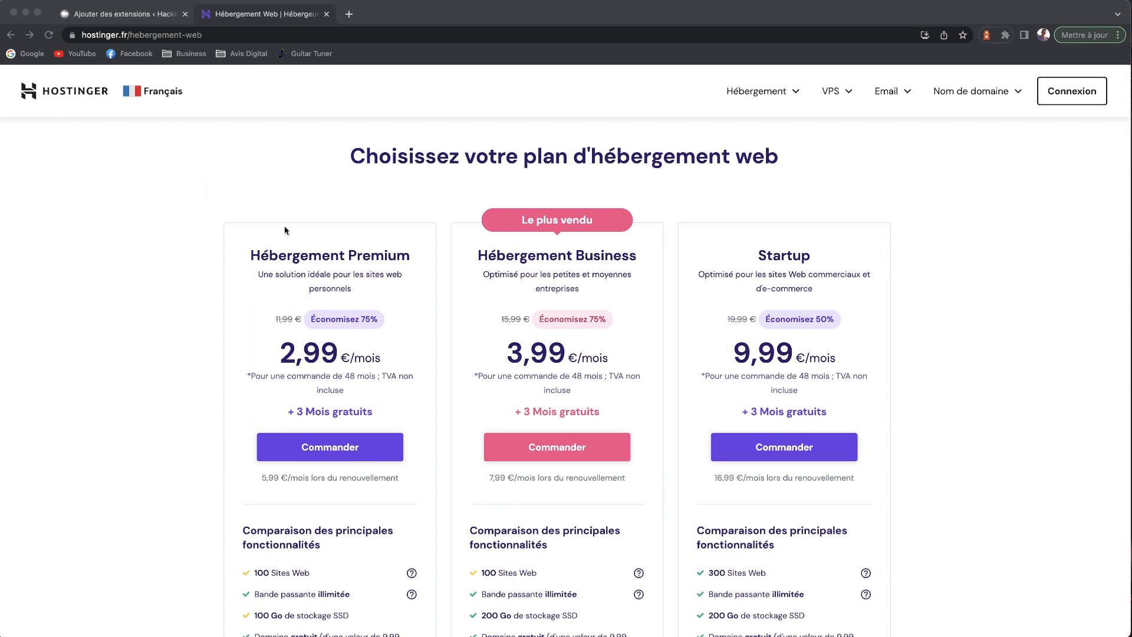
Step: Open the Hébergement WordPress offer and look over its hosting plans
left_click(793, 104)
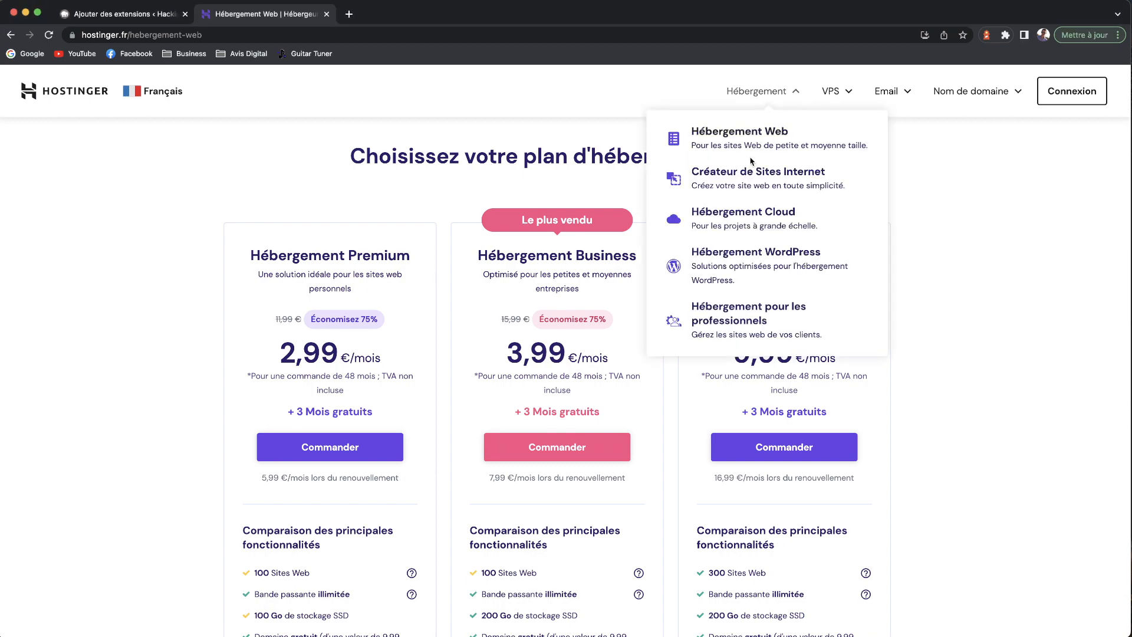
left_click(727, 253)
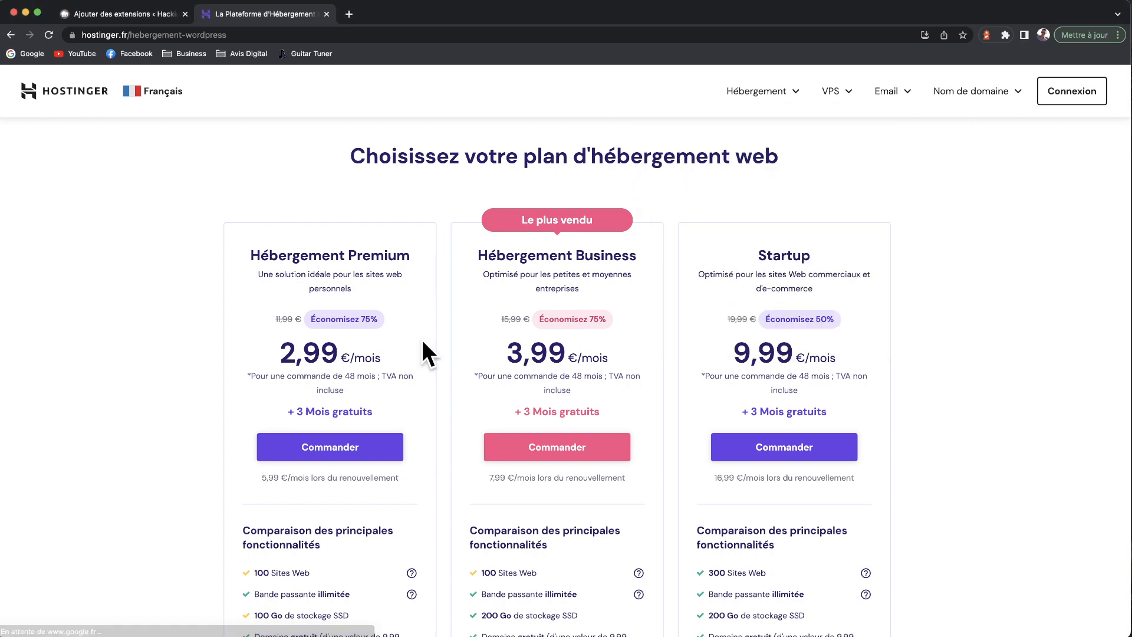
scroll(387, 536, "down", 9)
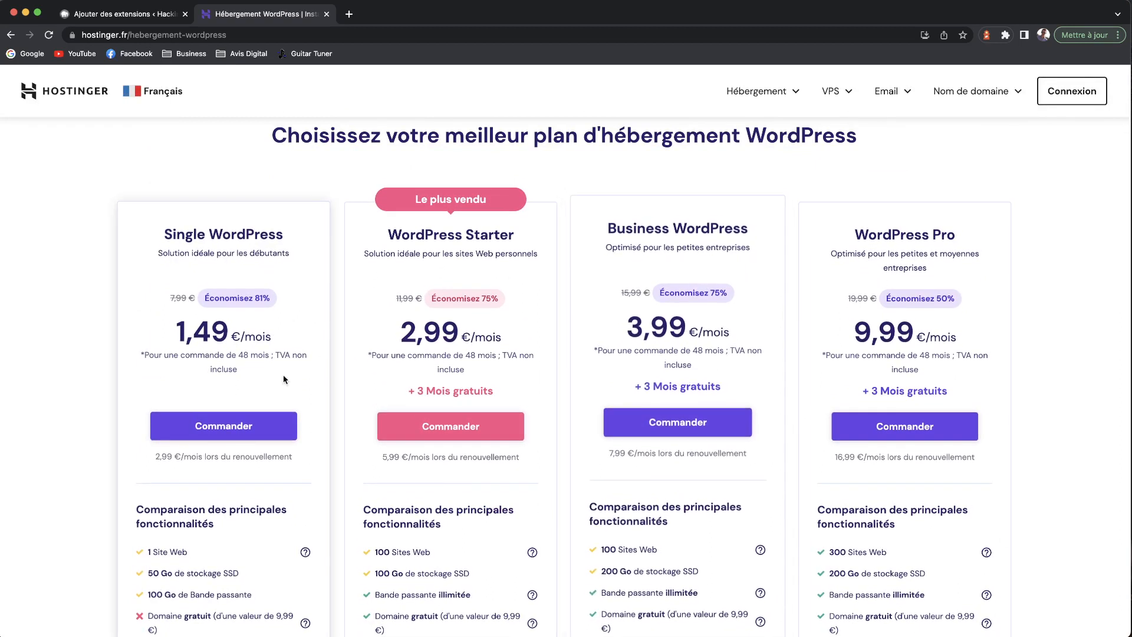
scroll(896, 148, "up", 1)
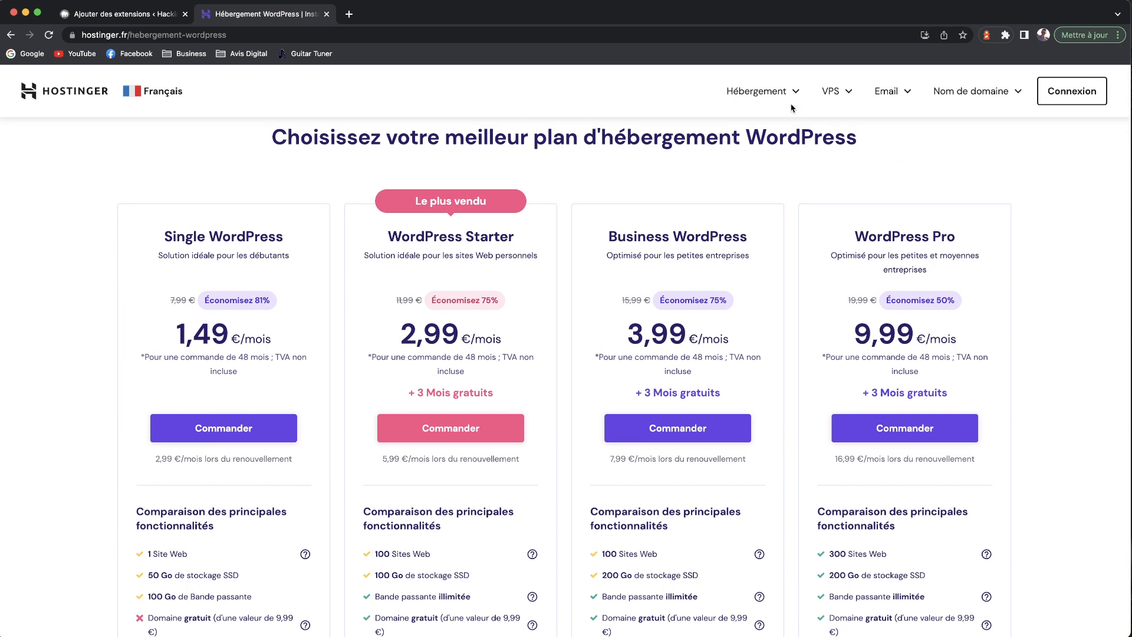
Step: Return to the Hébergement Web offer and compare the features and performance of the Premium, Business and Startup plans
mouse_move(757, 91)
left_click(760, 127)
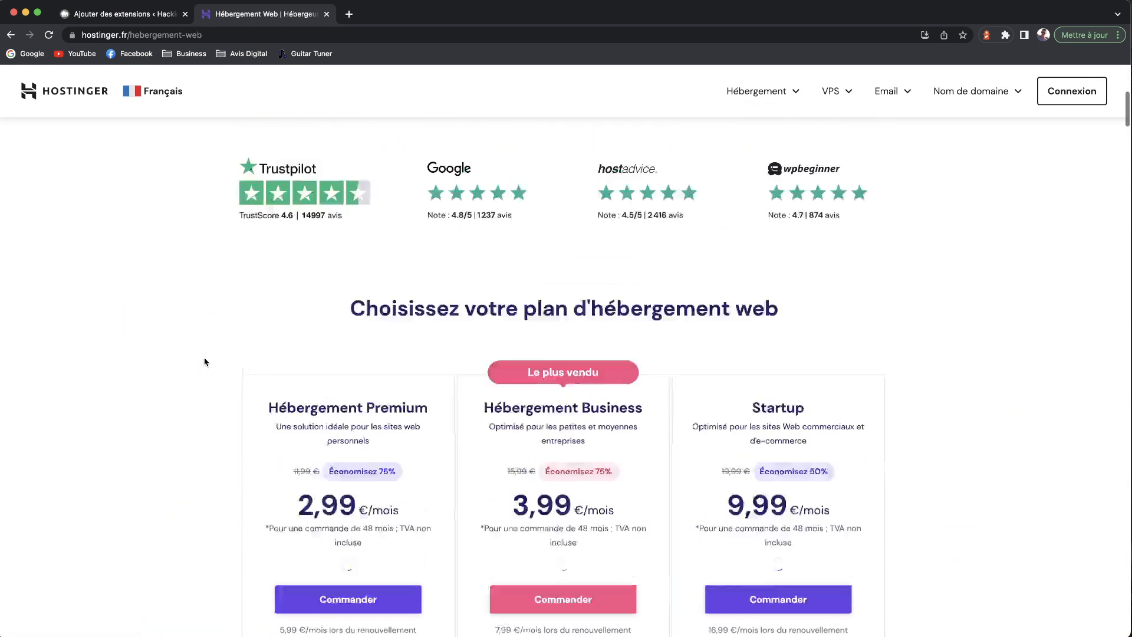
scroll(306, 371, "down", 9)
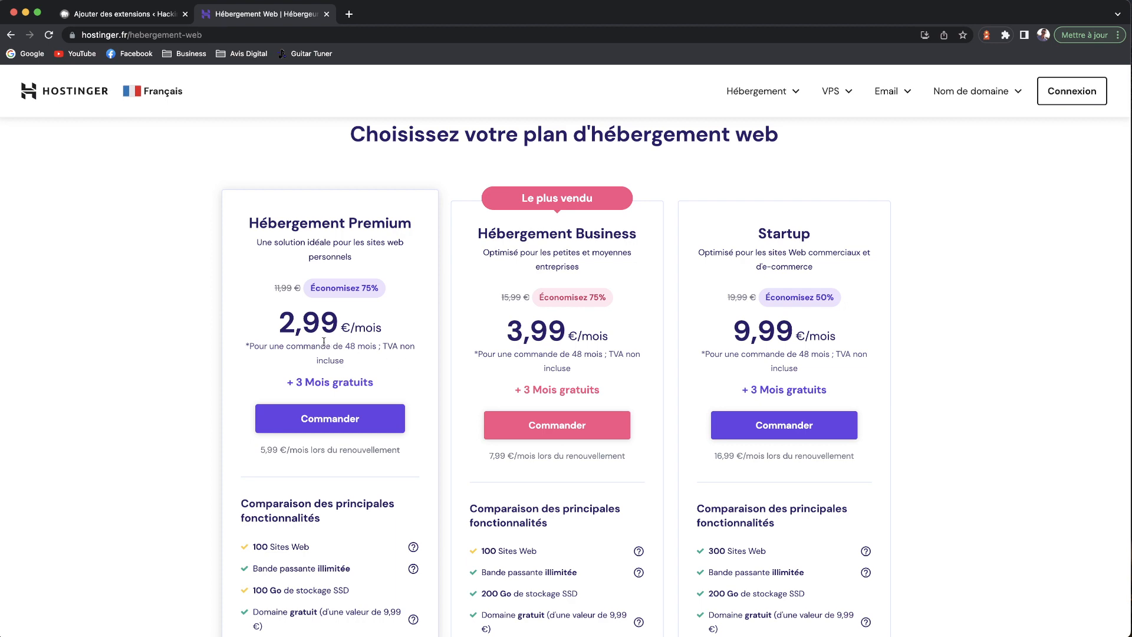
scroll(316, 340, "down", 5)
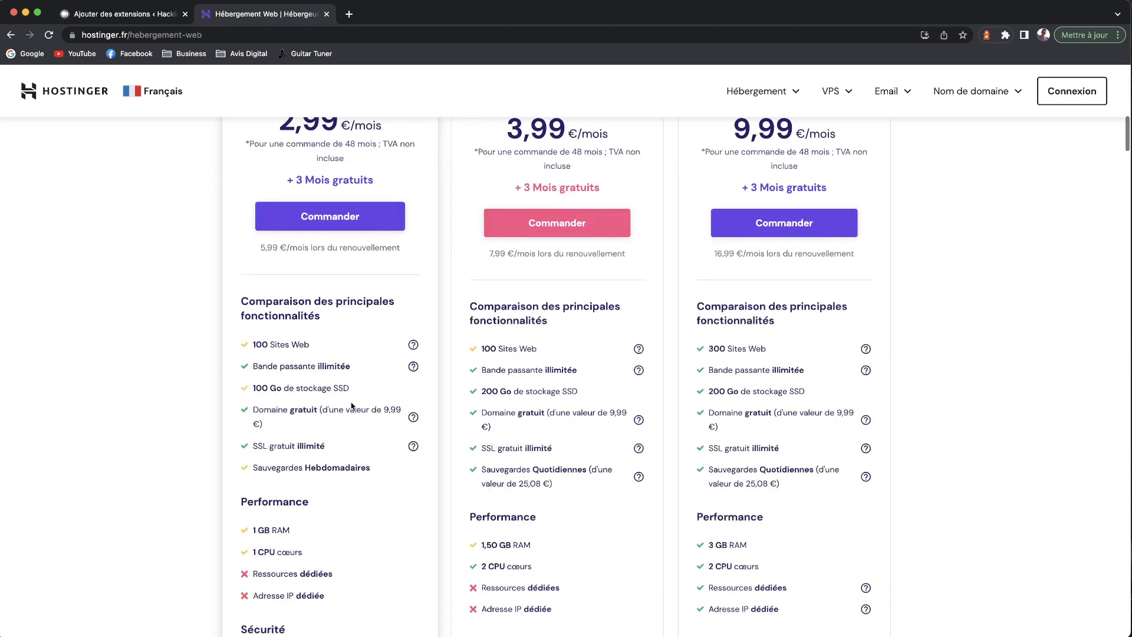
scroll(505, 331, "down", 5)
scroll(542, 295, "up", 6)
scroll(539, 349, "up", 3)
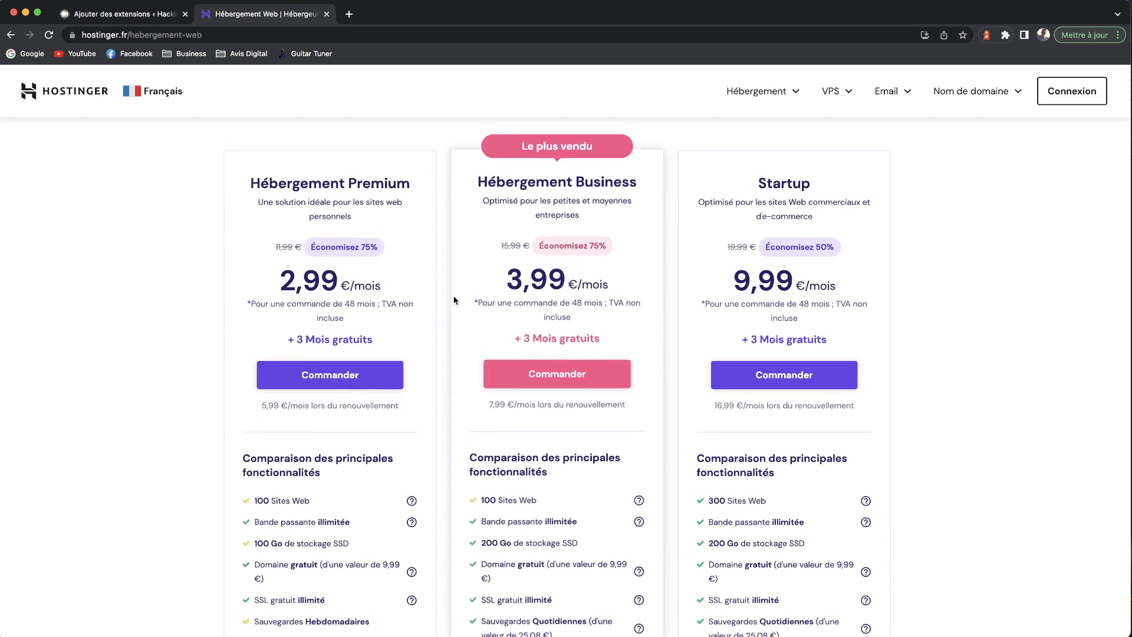
scroll(454, 295, "down", 5)
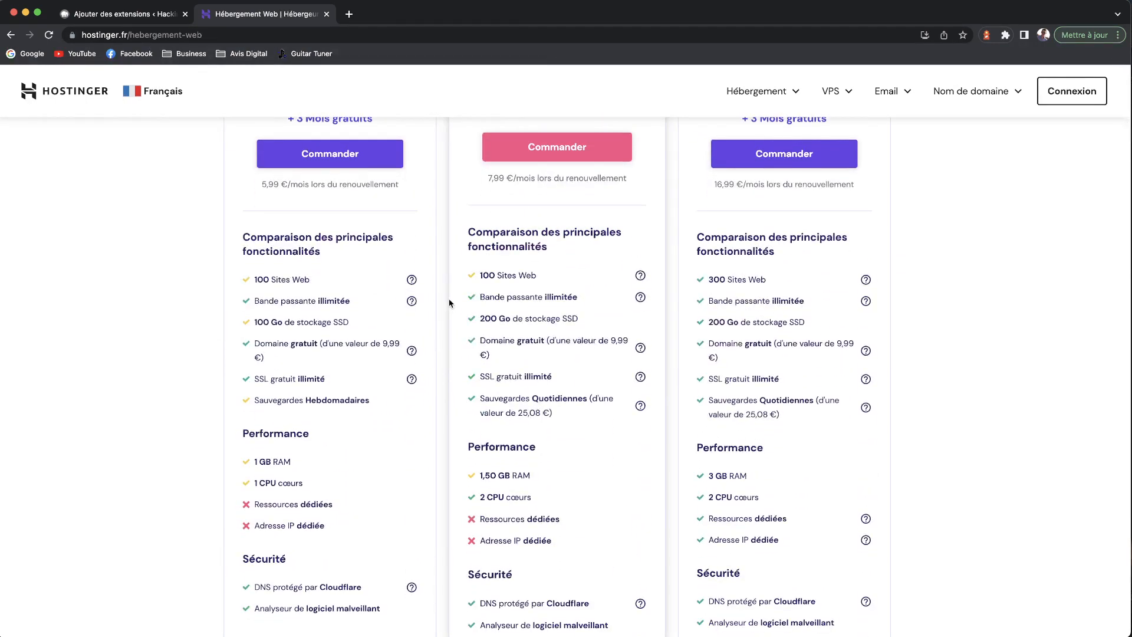
scroll(445, 292, "up", 3)
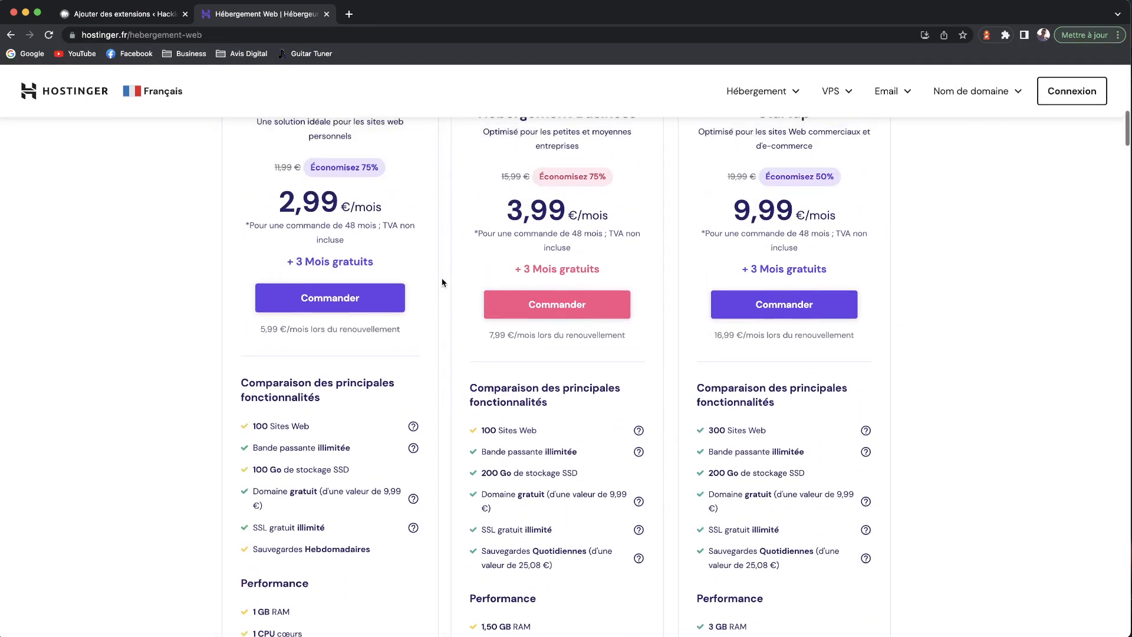
scroll(442, 283, "up", 2)
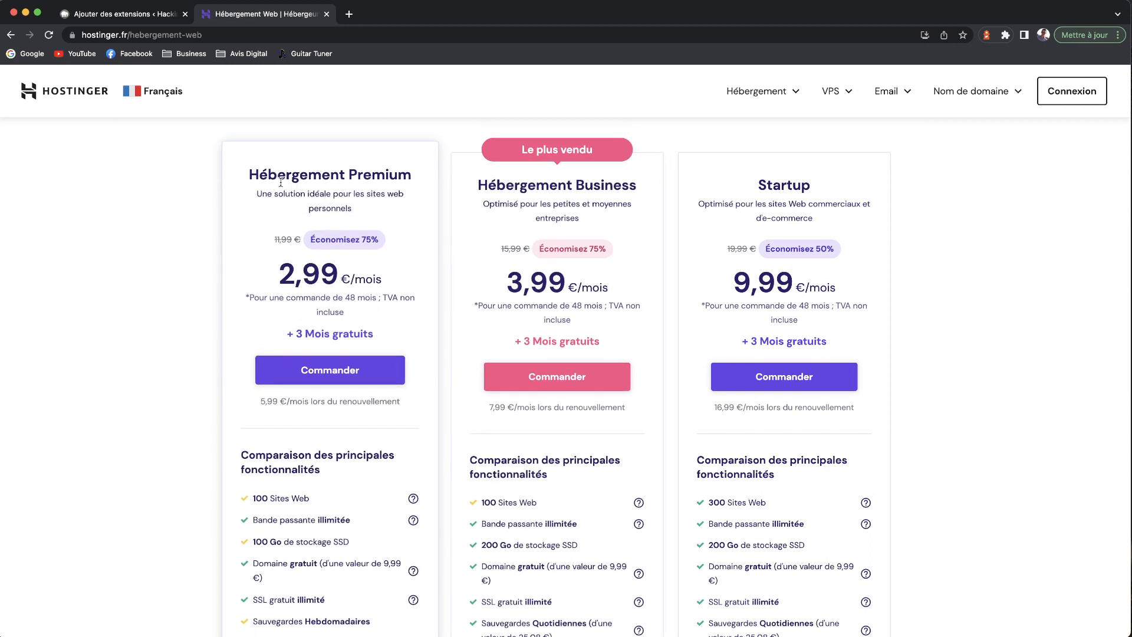
Step: Order the Hébergement Premium plan and review the period, account and payment sections of the checkout
left_click(317, 388)
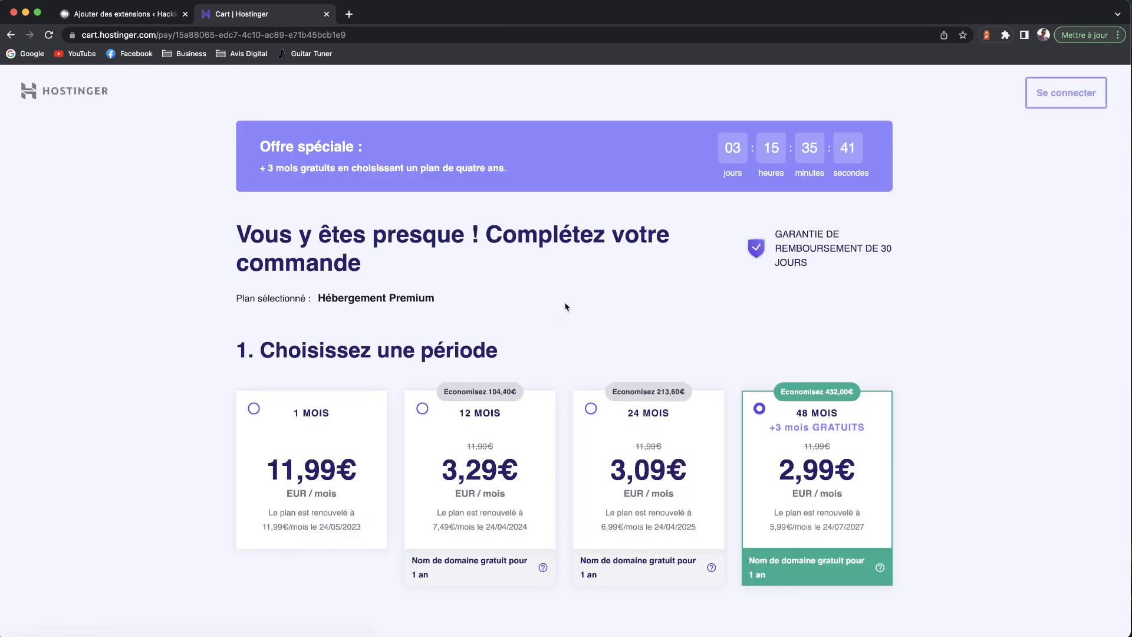
scroll(547, 260, "down", 3)
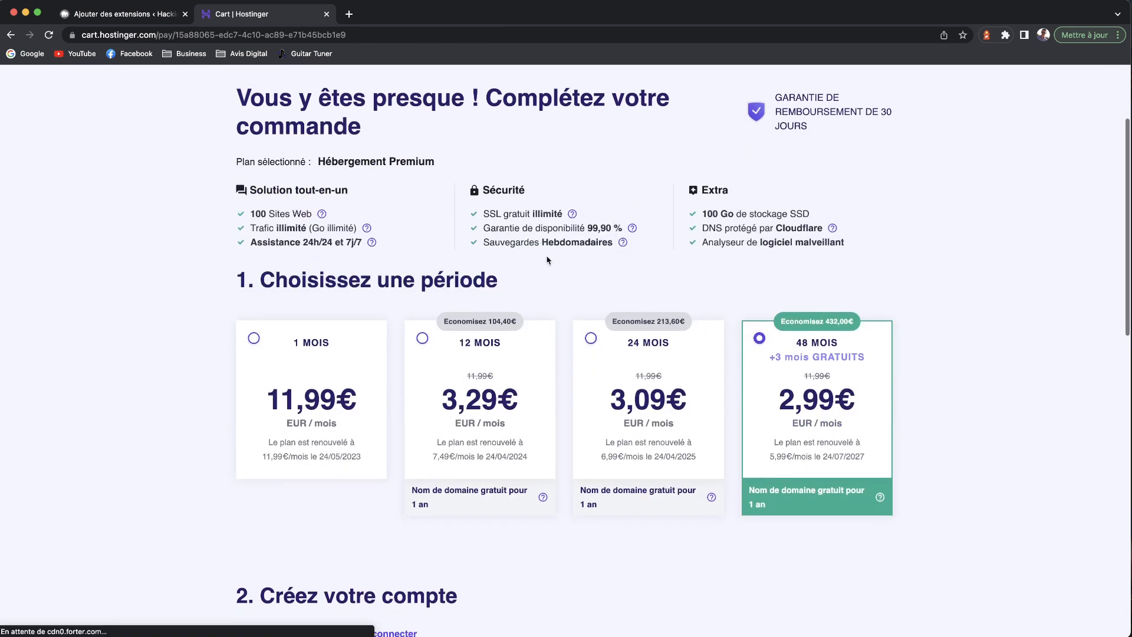
scroll(549, 260, "down", 1)
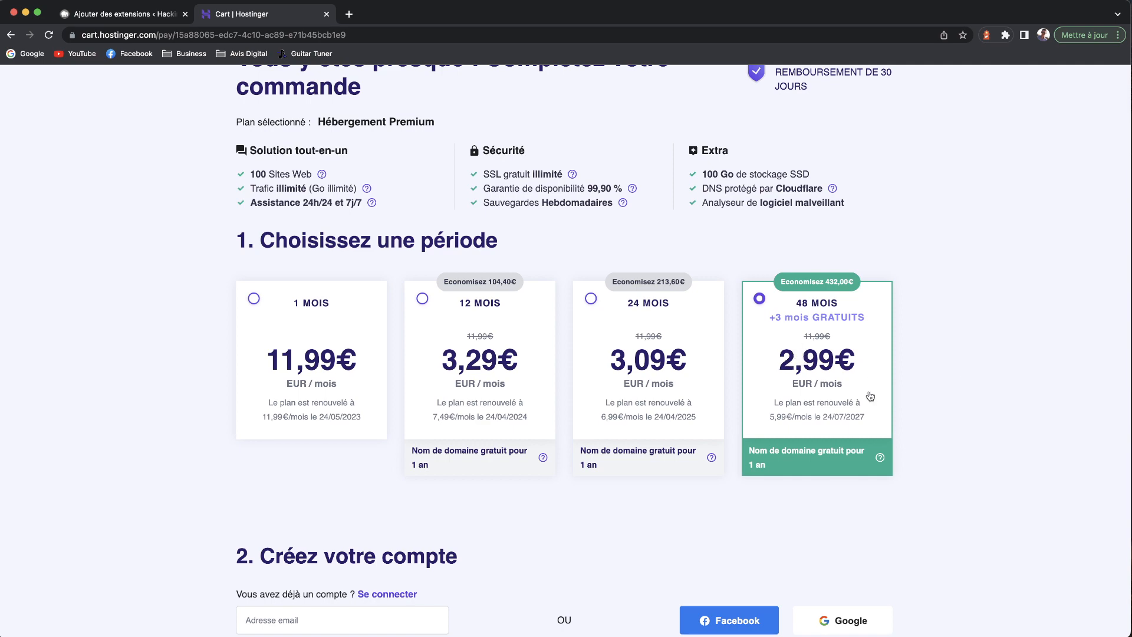
scroll(847, 357, "down", 8)
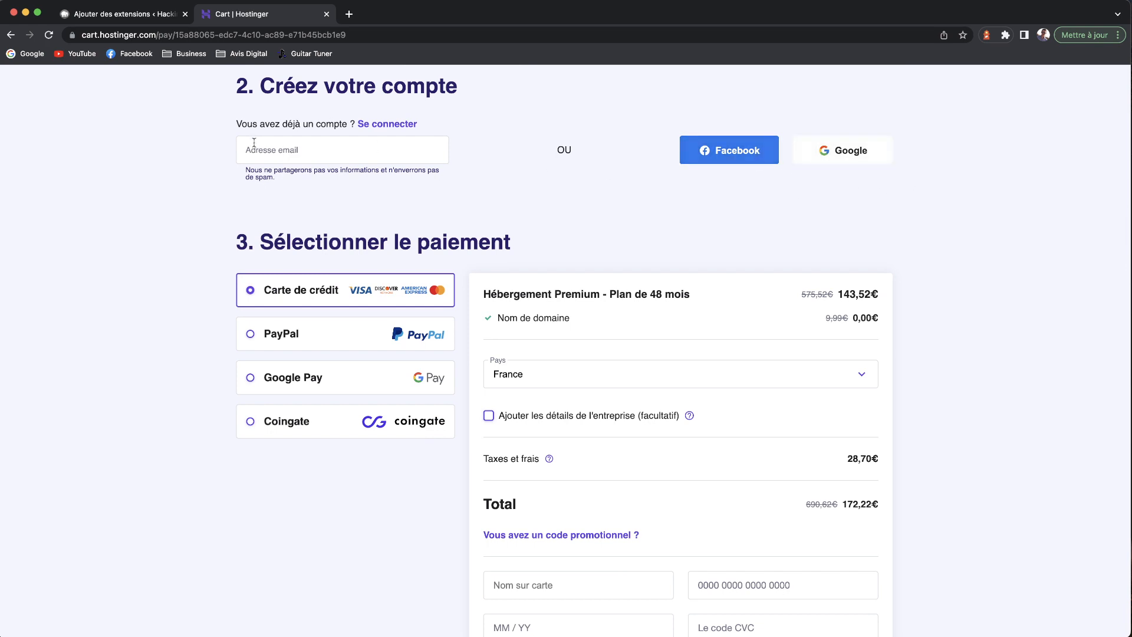
scroll(428, 473, "down", 2)
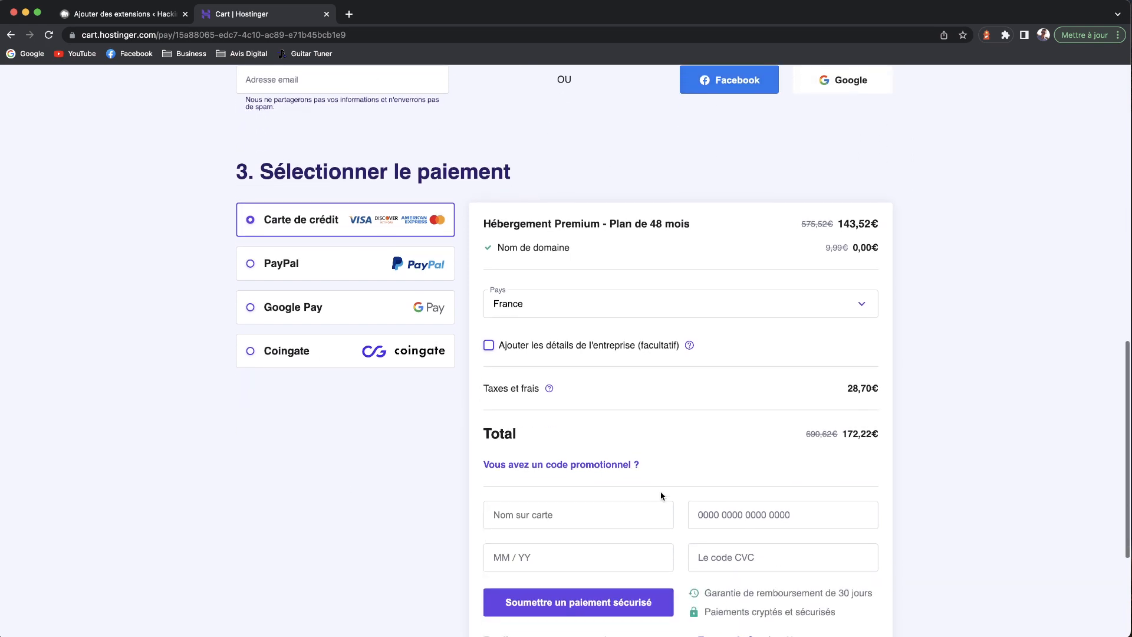
Step: Apply the promotional code HACKINGSEO to the Hébergement Premium order
left_click(543, 459)
left_click(543, 495)
type("HACKINGSEO")
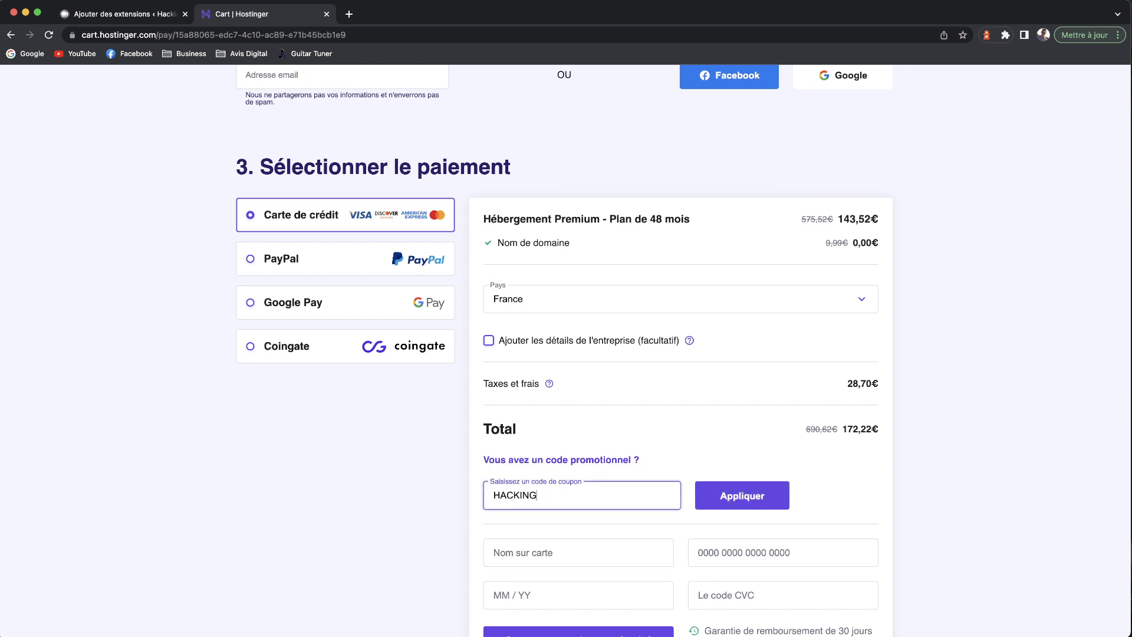
left_click(702, 496)
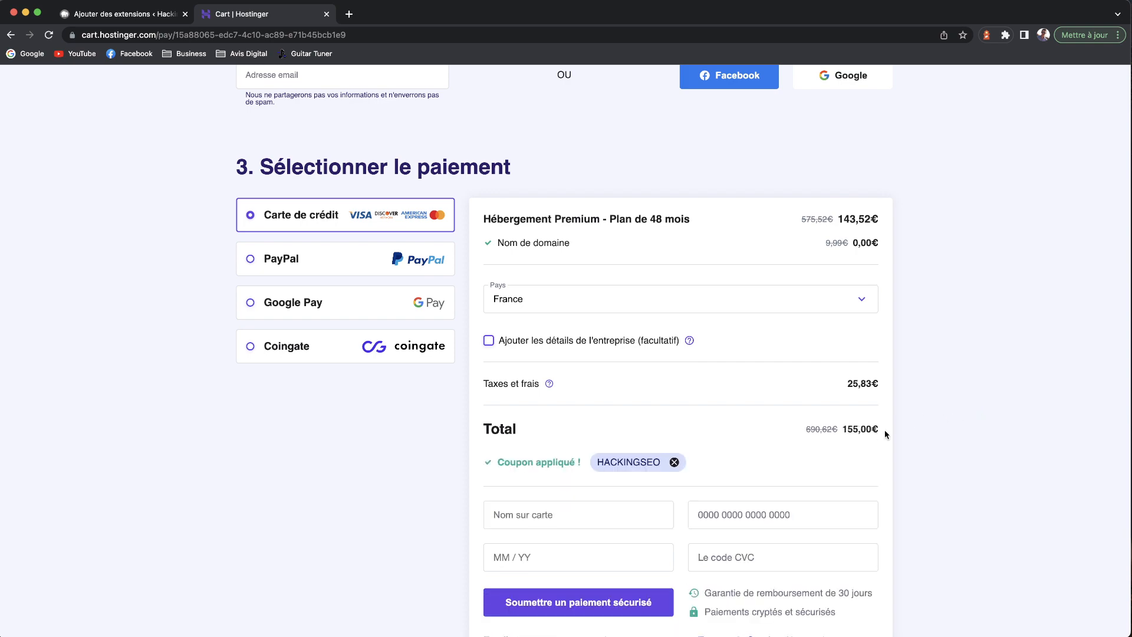
Step: Check the discounted prices of the subscription periods and the order total
scroll(876, 255, "up", 8)
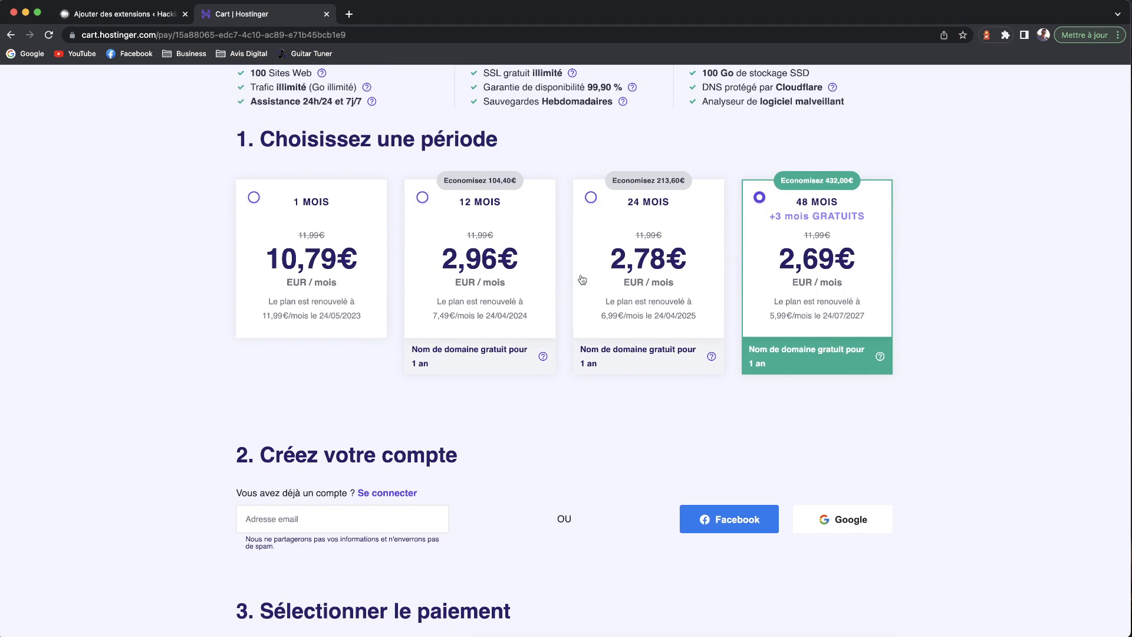
scroll(959, 376, "down", 8)
scroll(959, 378, "down", 1)
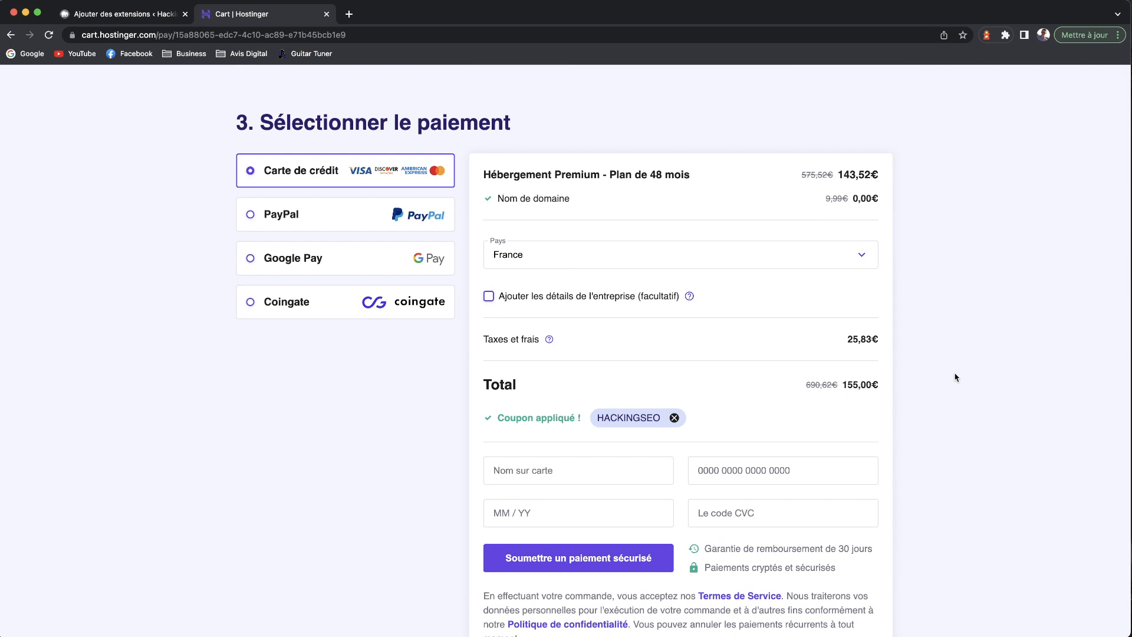
Step: Switch to the WordPress admin's page for adding extensions and search for SEOPress
left_click(109, 13)
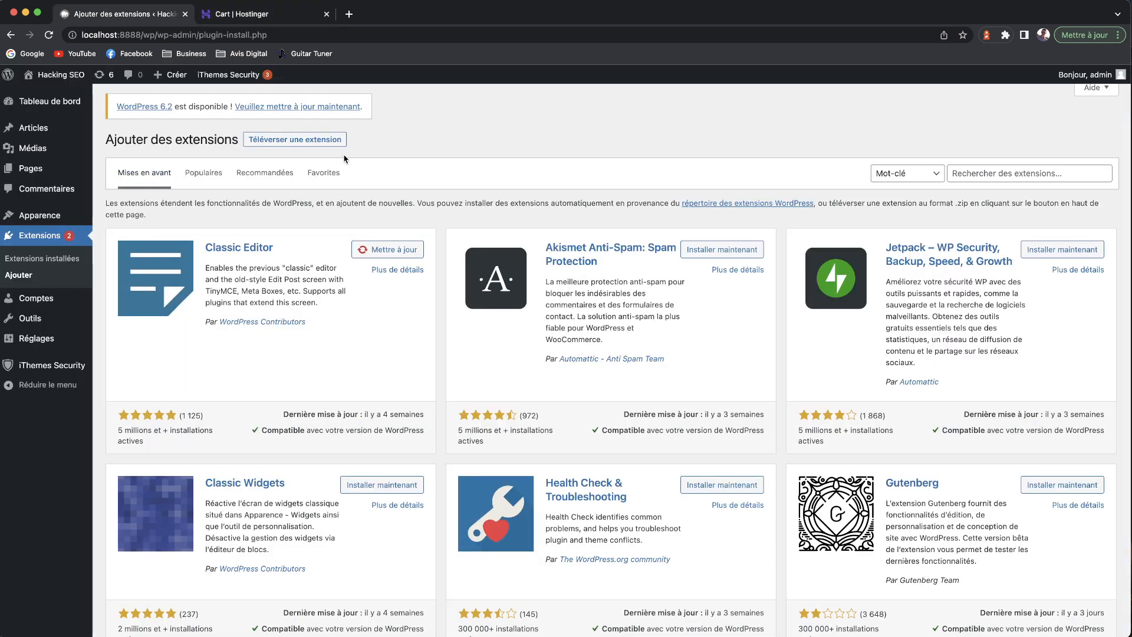
left_click(1053, 172)
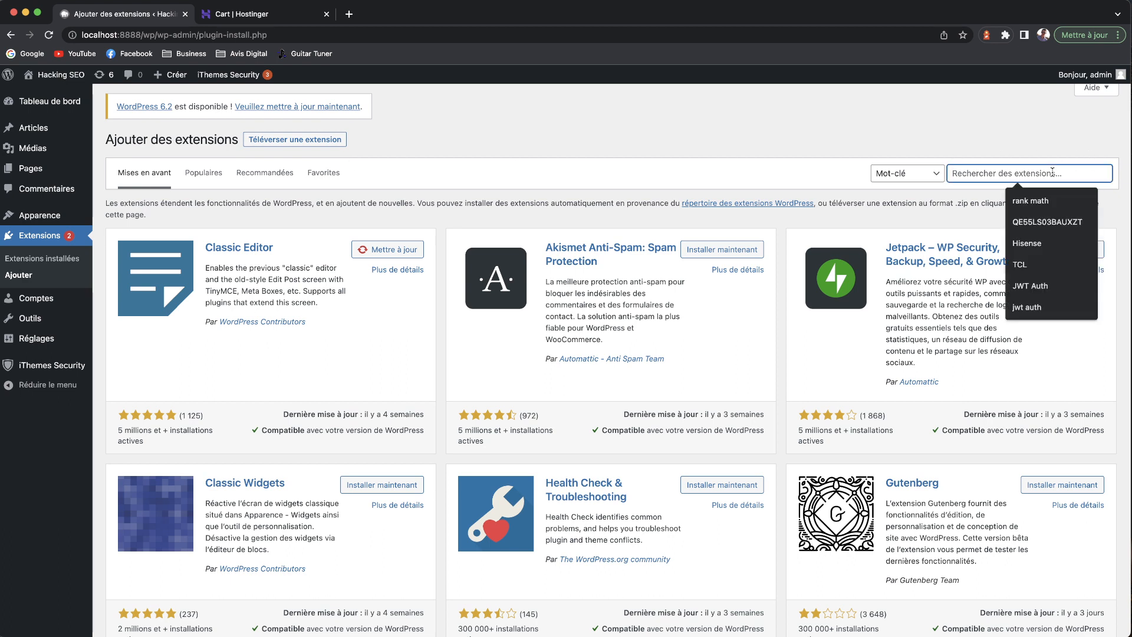
type("SEOPress")
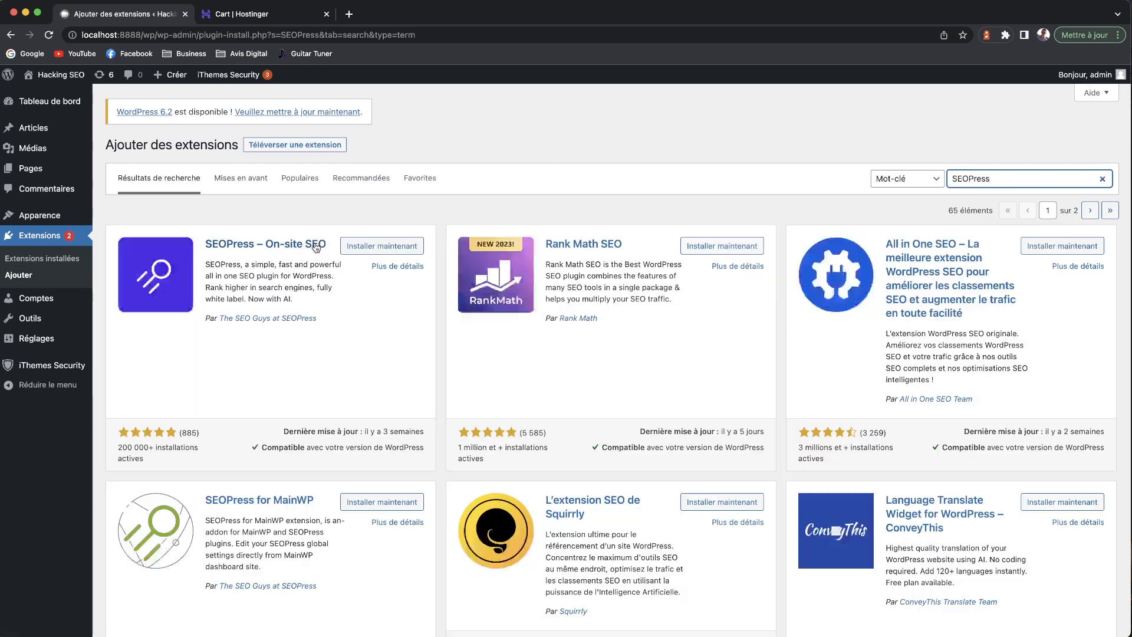
Step: Examine the description and screenshots in the SEOPress – On-site SEO plugin details, and close them
left_click(316, 245)
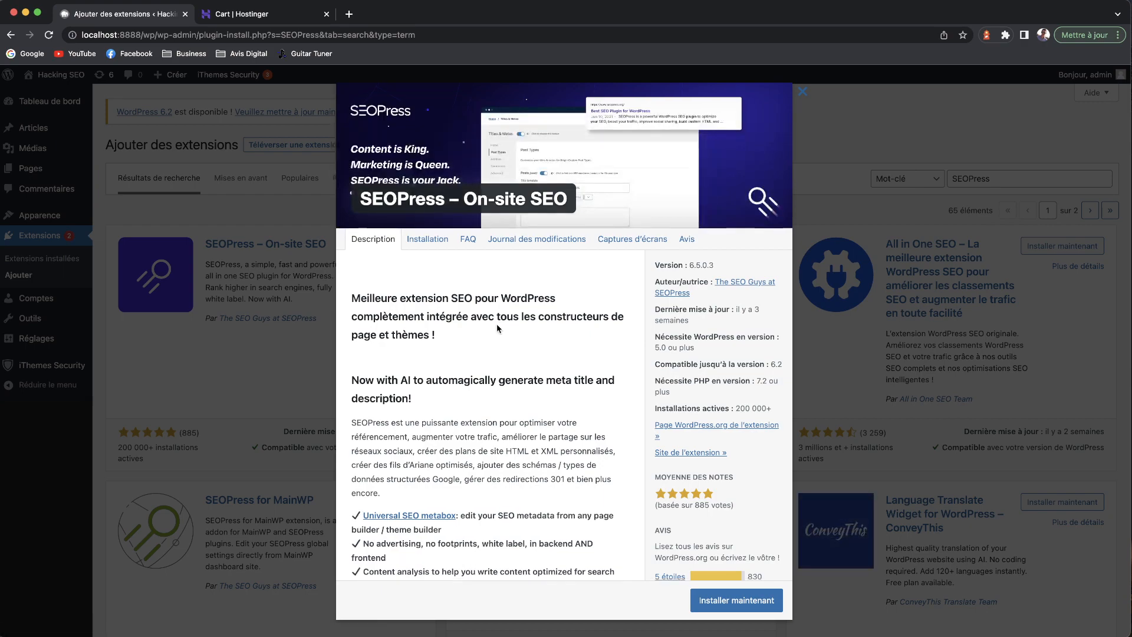
scroll(497, 325, "down", 8)
scroll(497, 325, "down", 5)
scroll(497, 324, "up", 20)
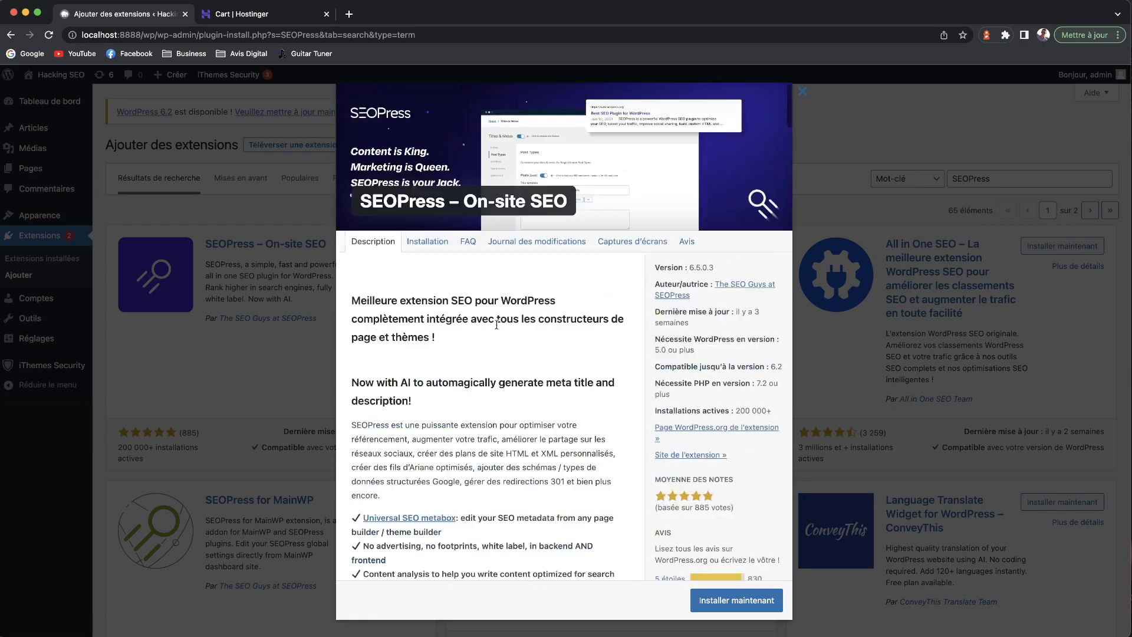
left_click(633, 241)
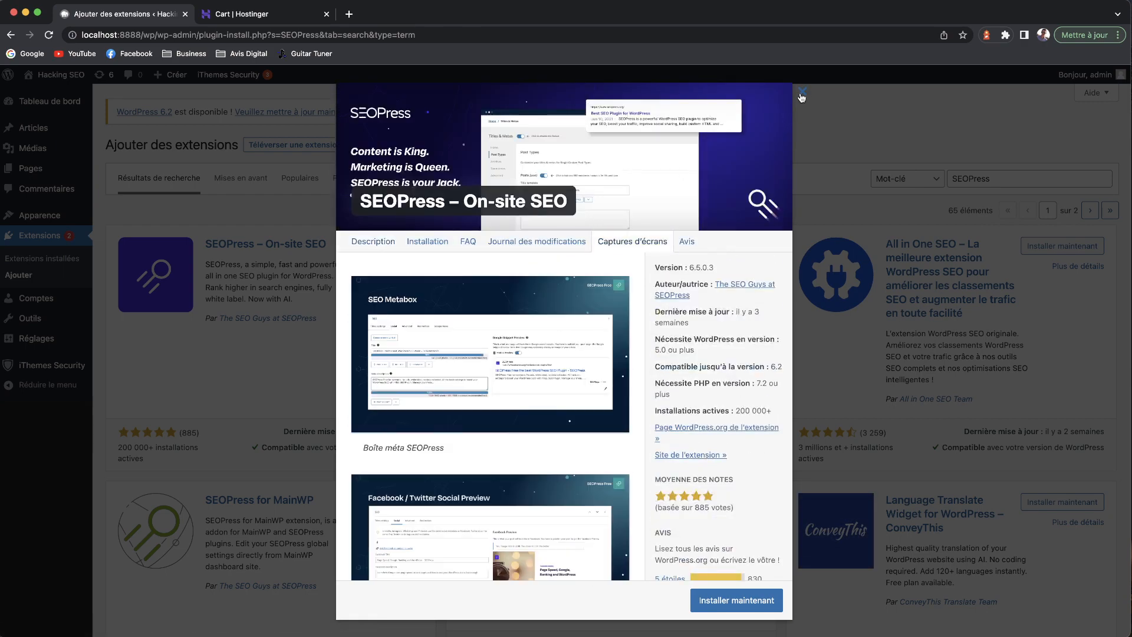
left_click(802, 91)
Step: Install and activate the SEOPress – On-site SEO plugin
left_click(415, 246)
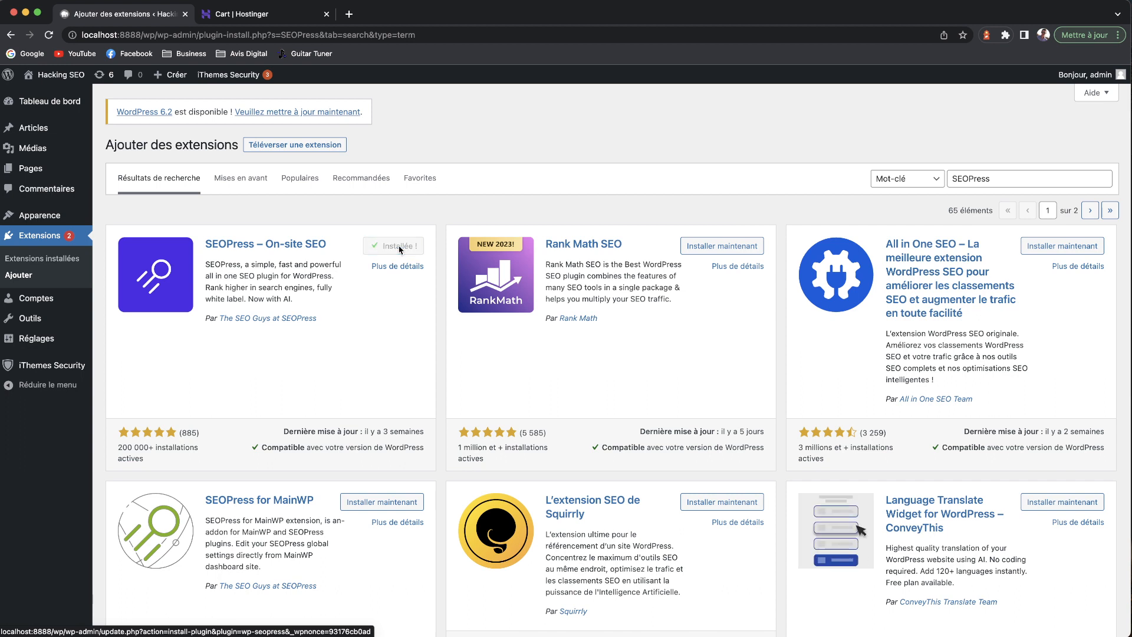
left_click(396, 250)
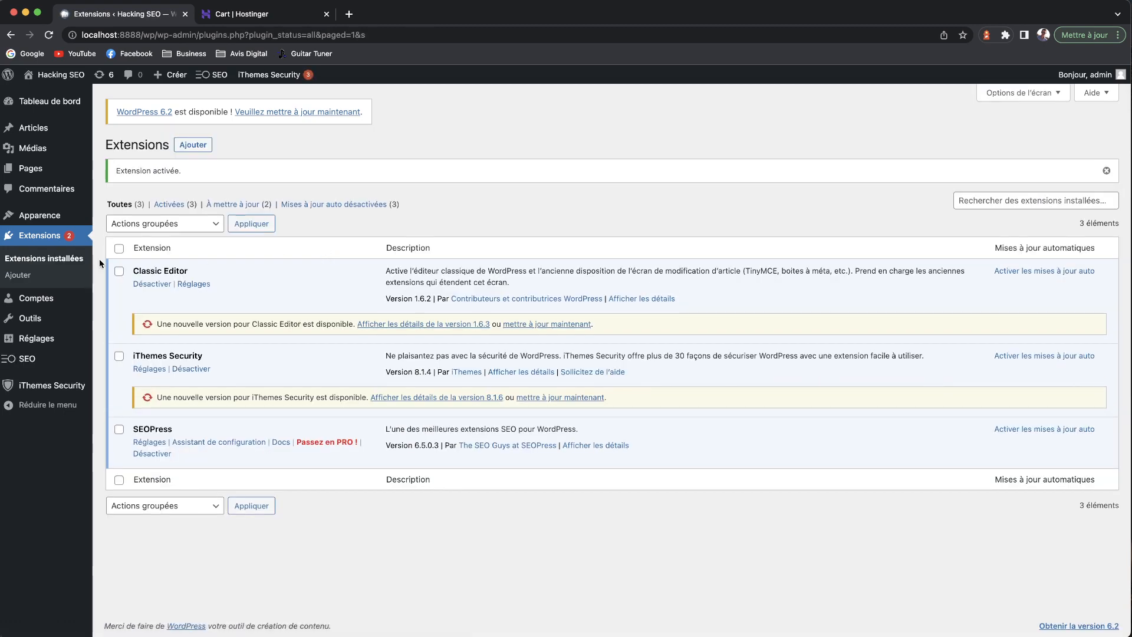
Step: Open the Titres & métas settings of SEOPress and look over the homepage title and meta description options
mouse_move(29, 358)
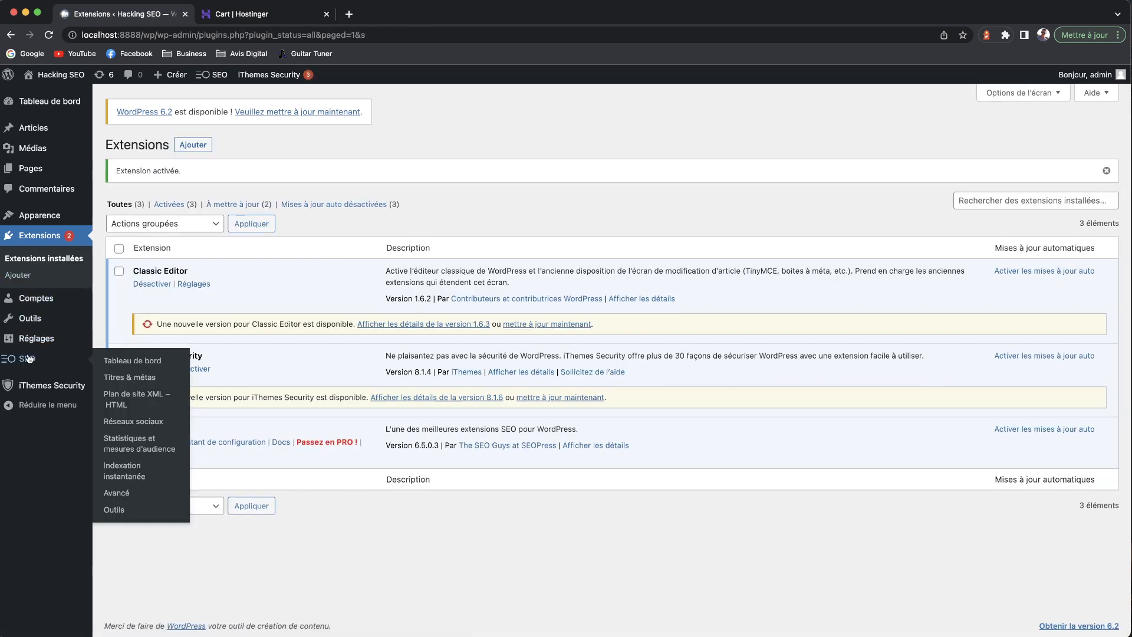
left_click(144, 362)
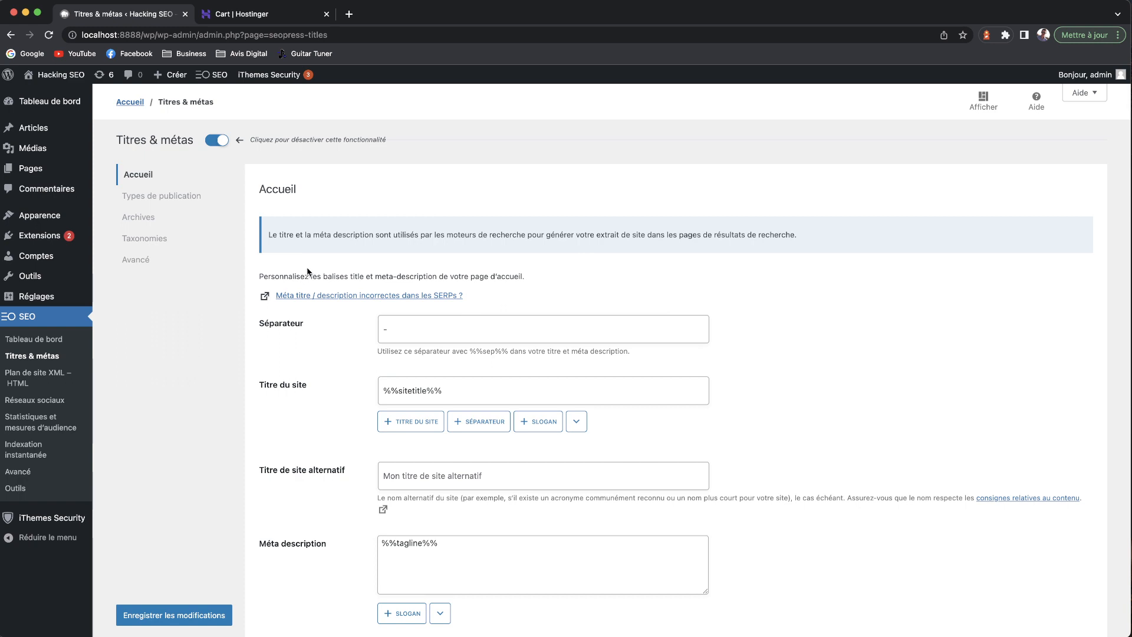
scroll(318, 312, "down", 2)
scroll(325, 342, "up", 2)
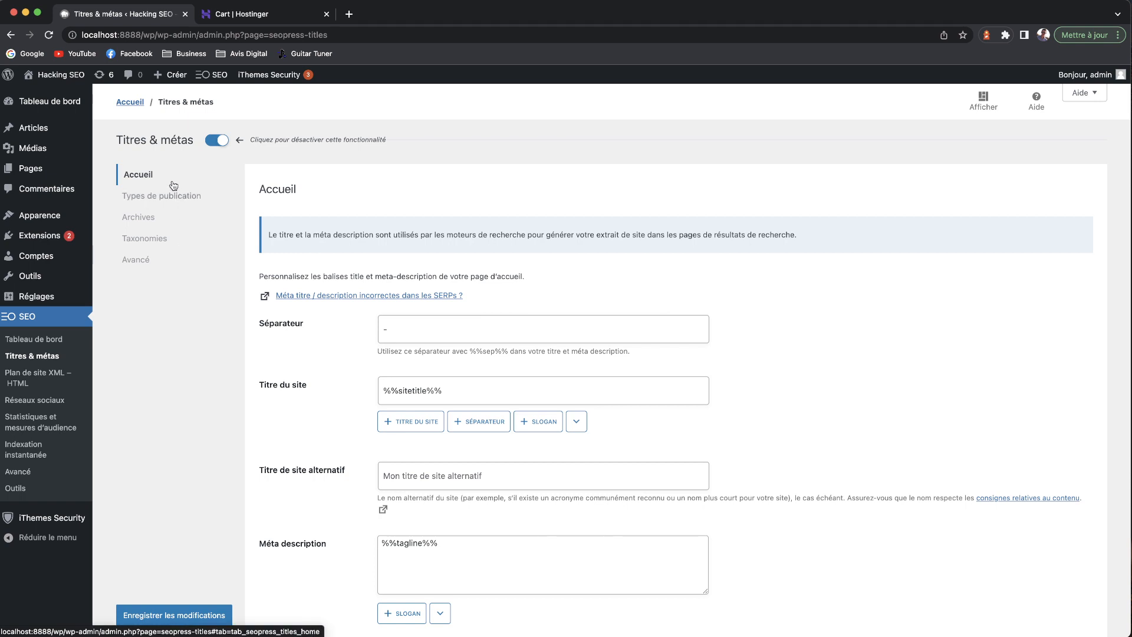
left_click_drag(121, 141, 198, 148)
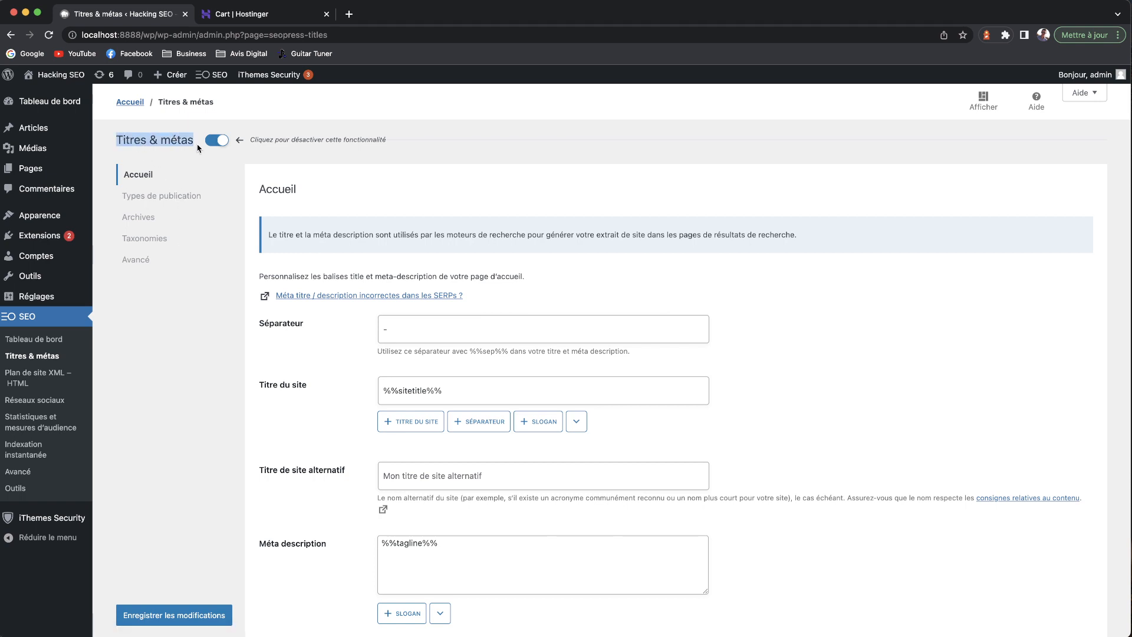
left_click(492, 149)
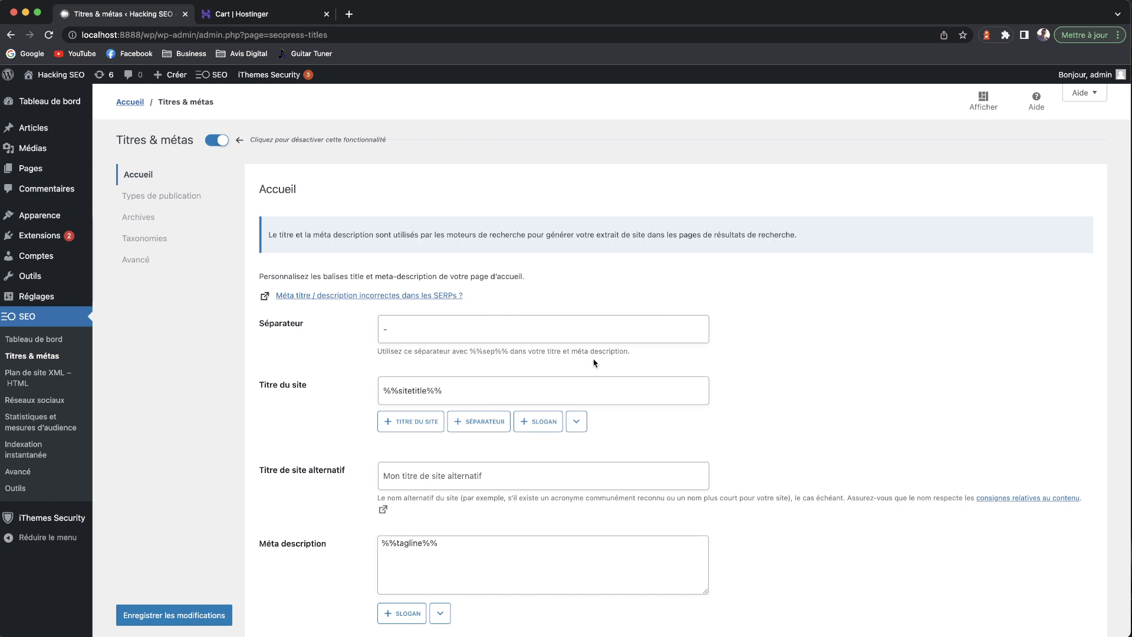
Step: Look over the homepage title and meta options, and browse the Types de publication, Archives and Taxonomies sections
scroll(594, 362, "down", 4)
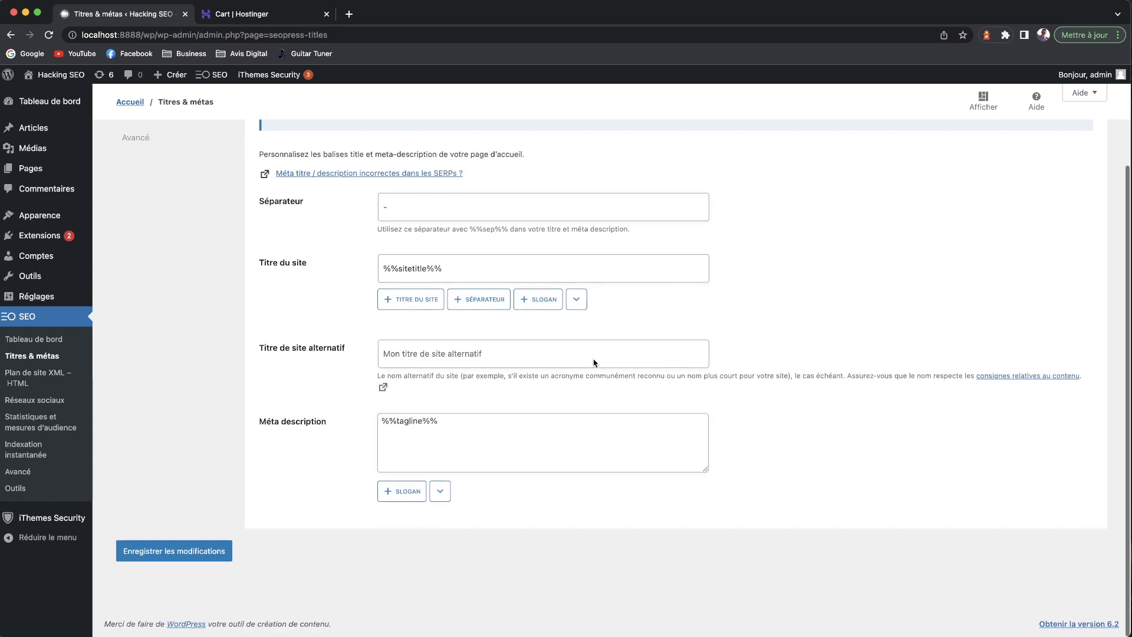
scroll(594, 362, "up", 4)
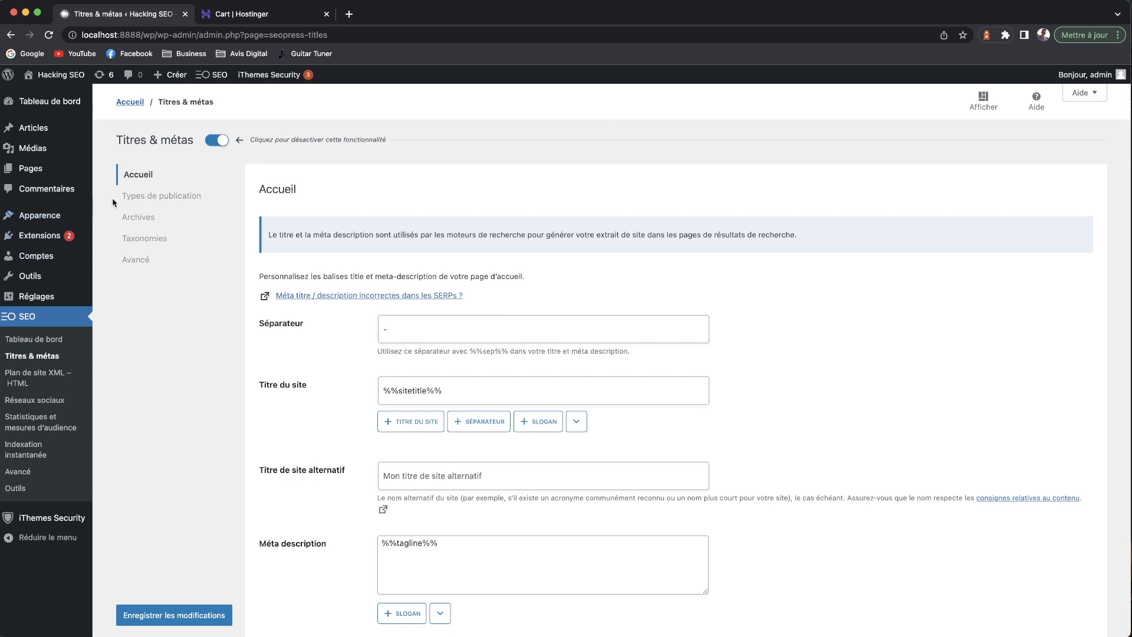
left_click(160, 203)
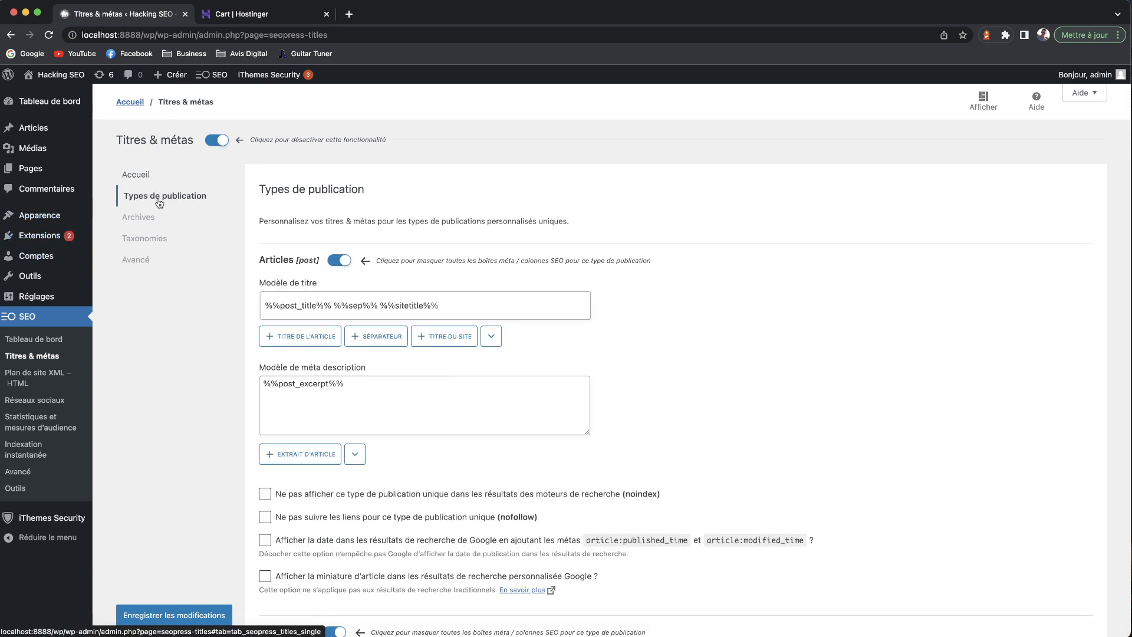
left_click(143, 219)
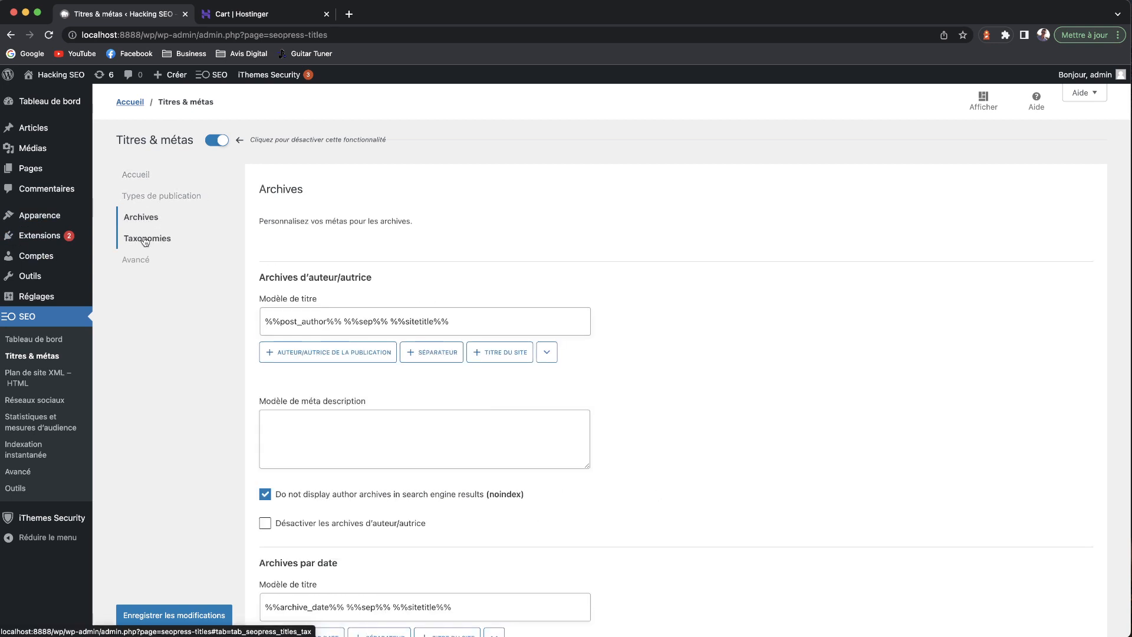
left_click(146, 238)
left_click(138, 260)
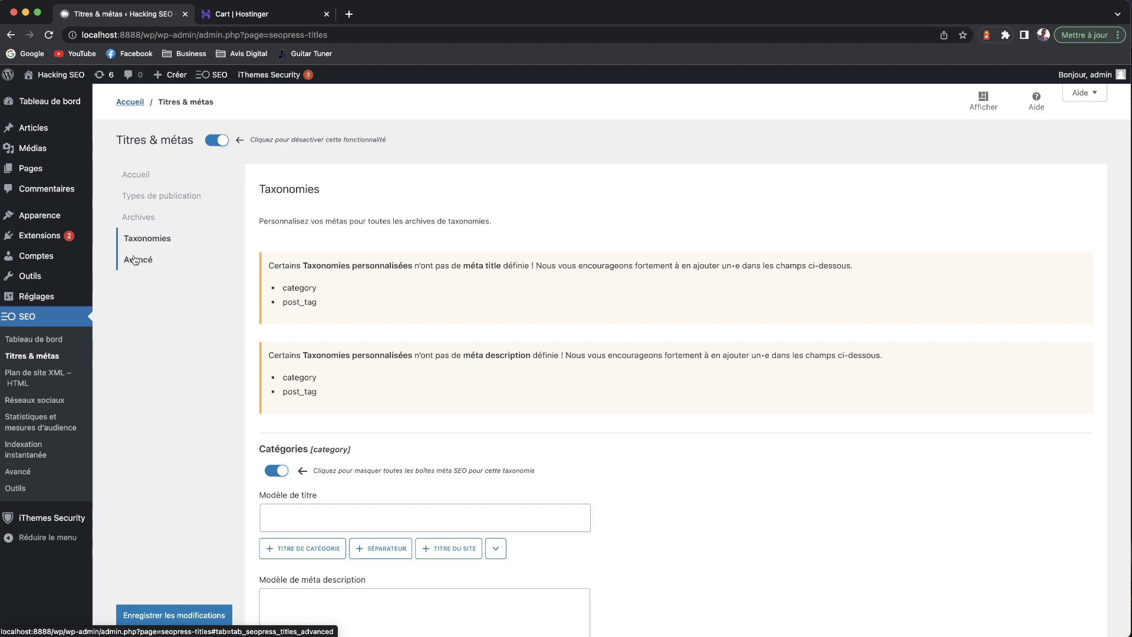
Step: Return to the Types de publication section and review the title and meta description templates for articles
left_click(142, 217)
left_click(150, 202)
scroll(461, 351, "down", 5)
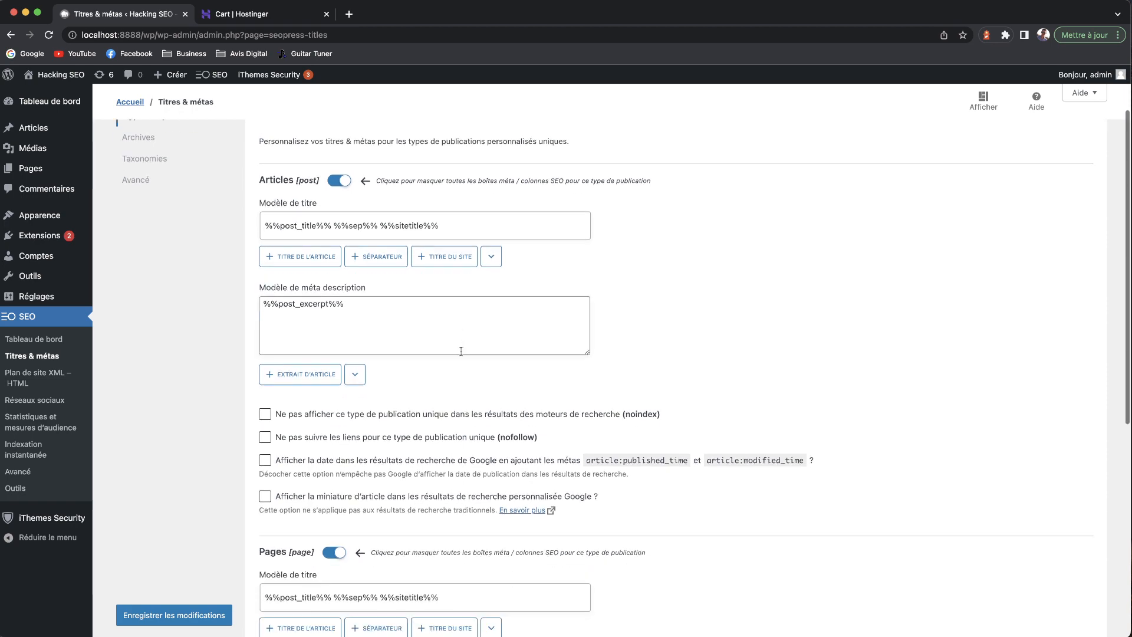
scroll(303, 416, "up", 6)
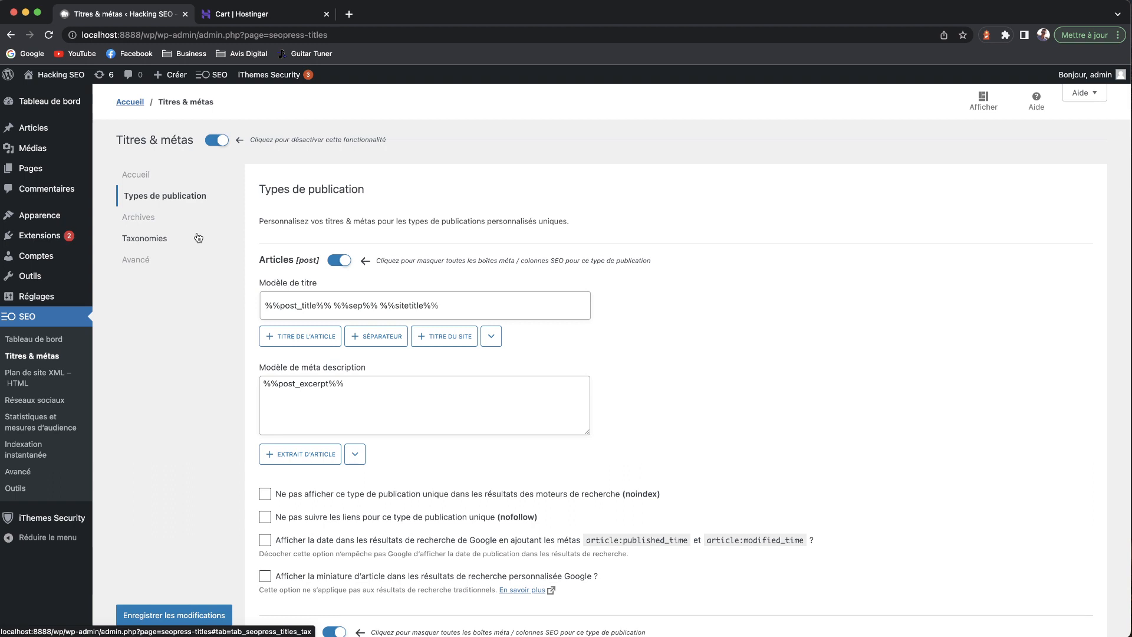
Step: Examine the dynamic variables available for the article title template, and close the list without inserting any
left_click_drag(264, 304, 441, 305)
left_click(491, 336)
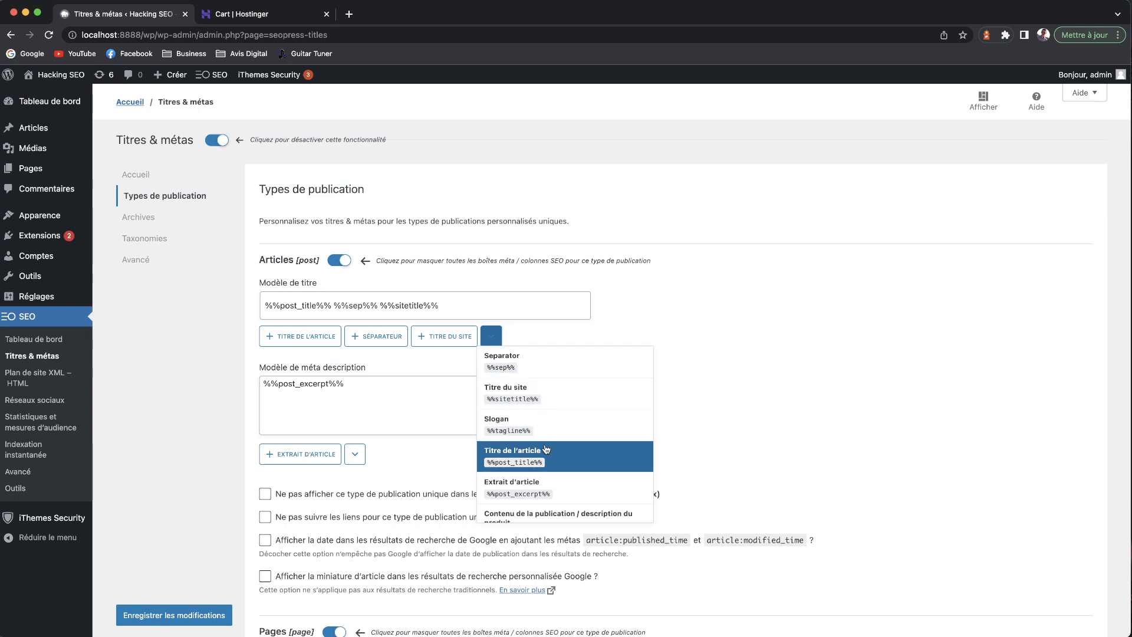
scroll(563, 460, "down", 3)
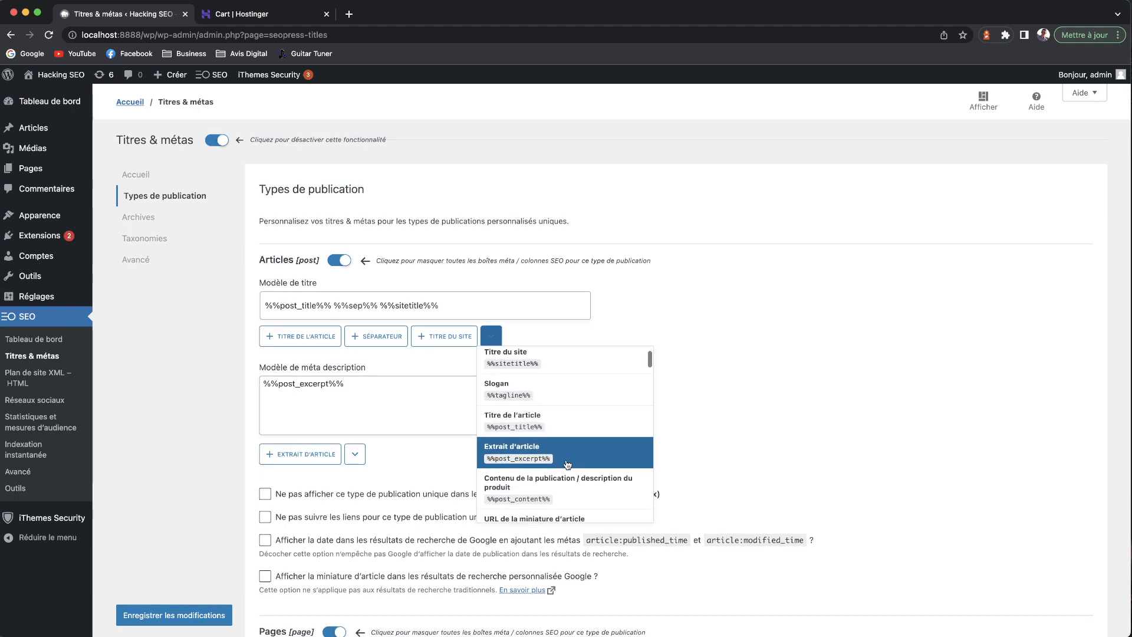
scroll(567, 464, "down", 3)
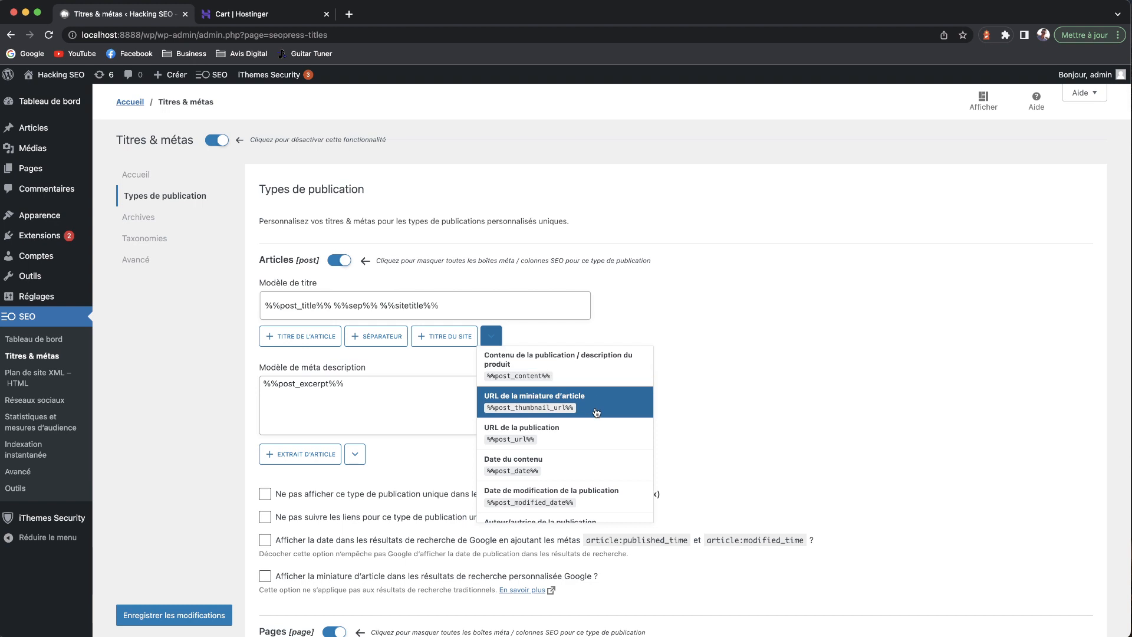
scroll(593, 443, "up", 5)
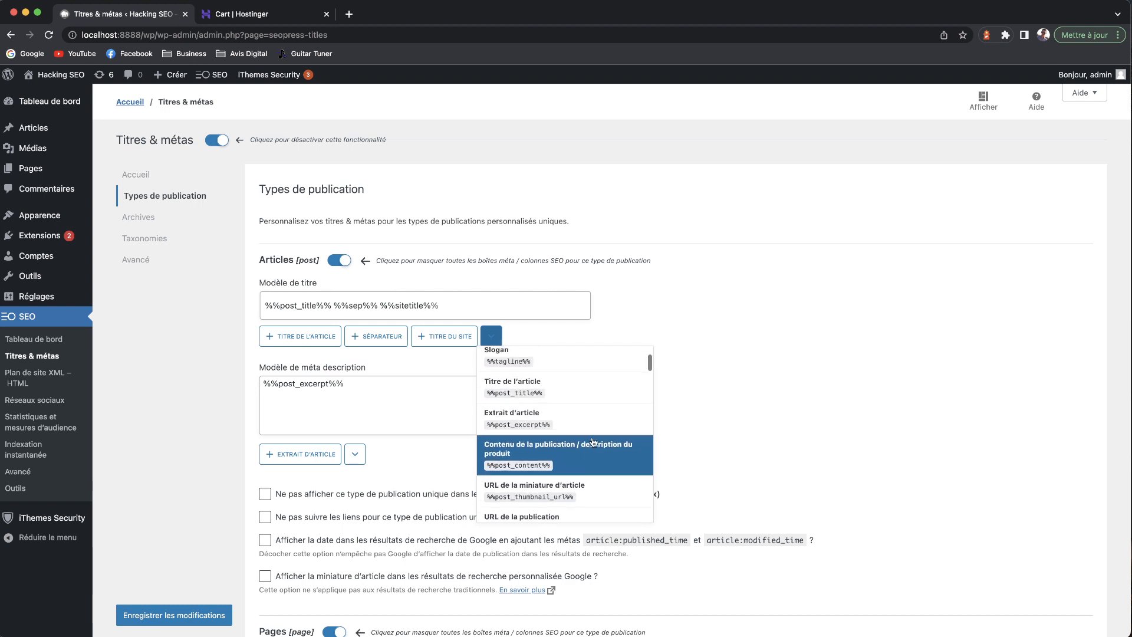
scroll(590, 449, "down", 5)
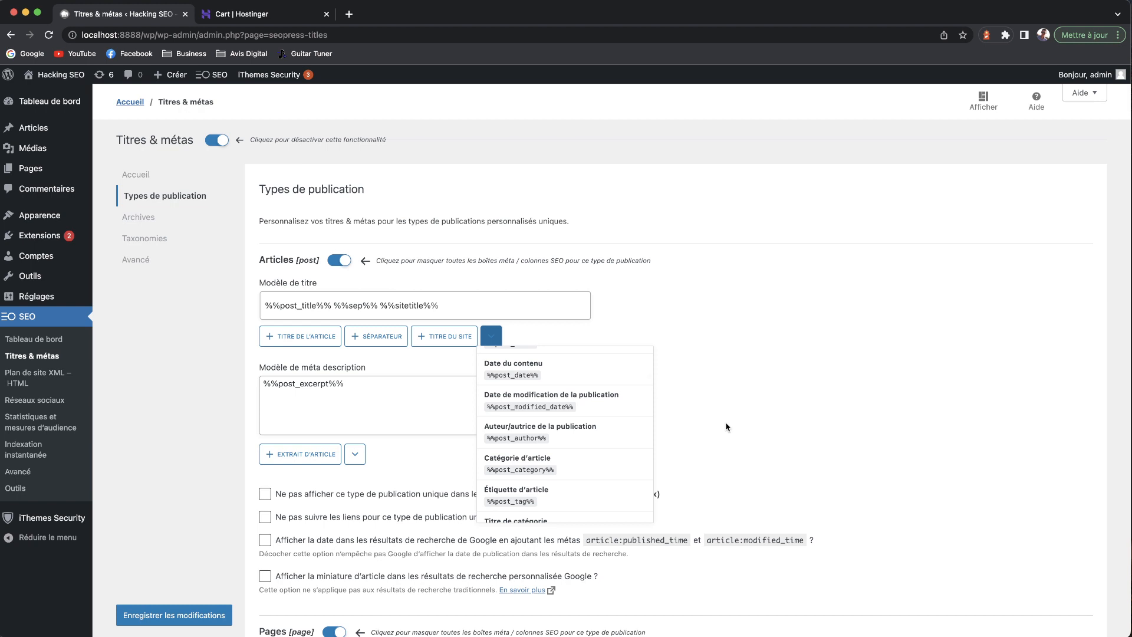
left_click(703, 442)
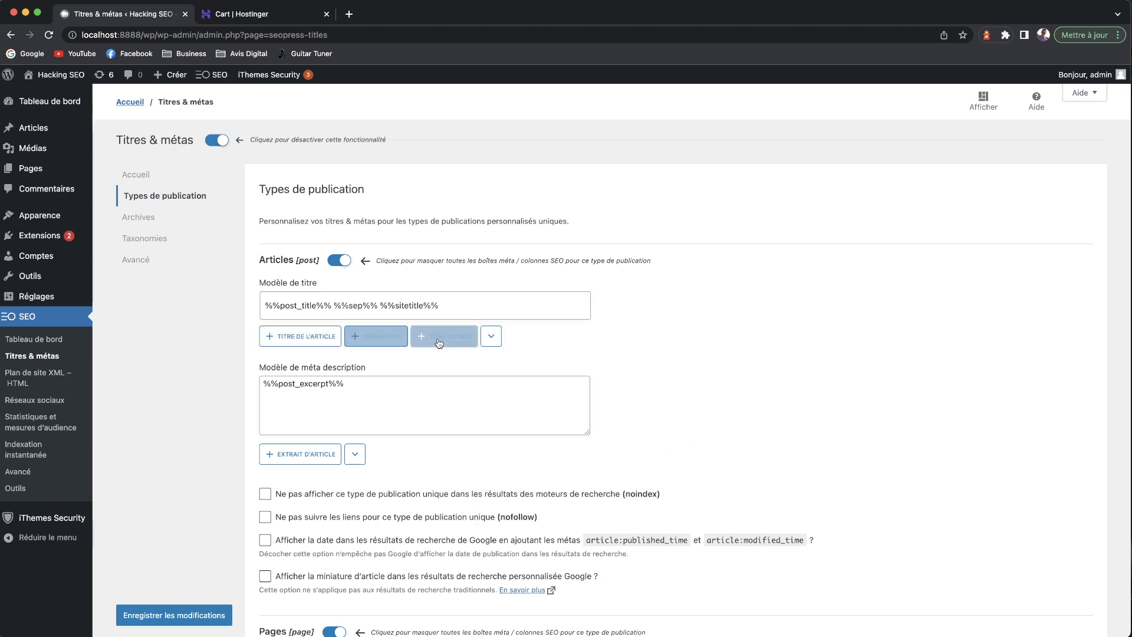
Step: Review the templates for pages, and look through the Archives, Taxonomies and Avancé sections of Titres & métas
scroll(203, 259, "down", 1)
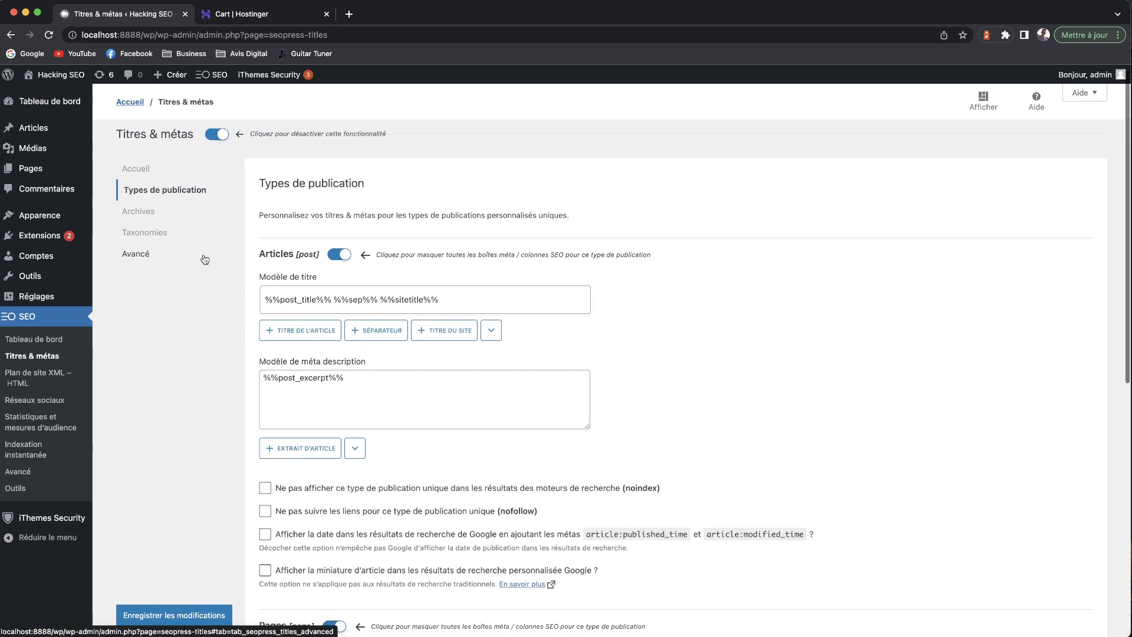
scroll(354, 296, "down", 10)
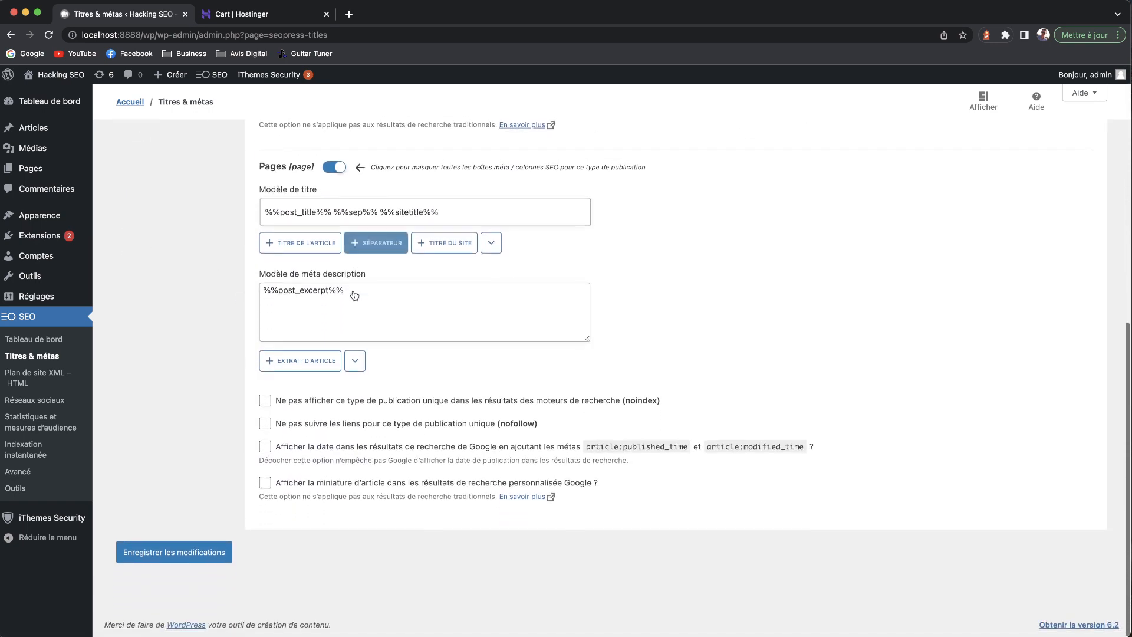
scroll(121, 218, "up", 13)
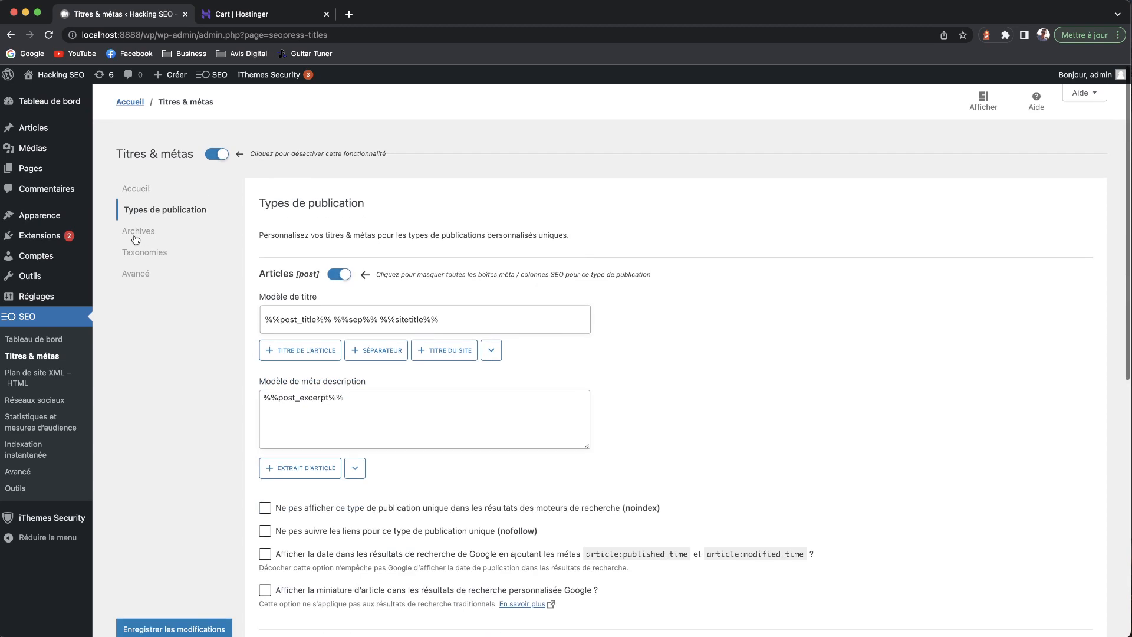
scroll(130, 228, "down", 1)
left_click(135, 218)
left_click(145, 238)
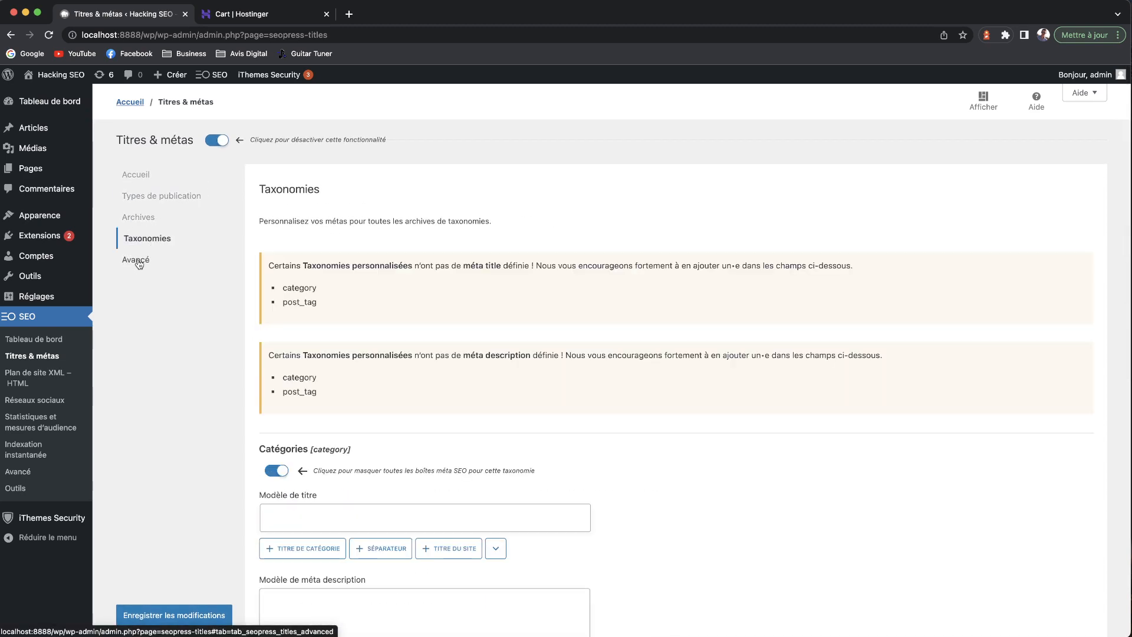
left_click(138, 260)
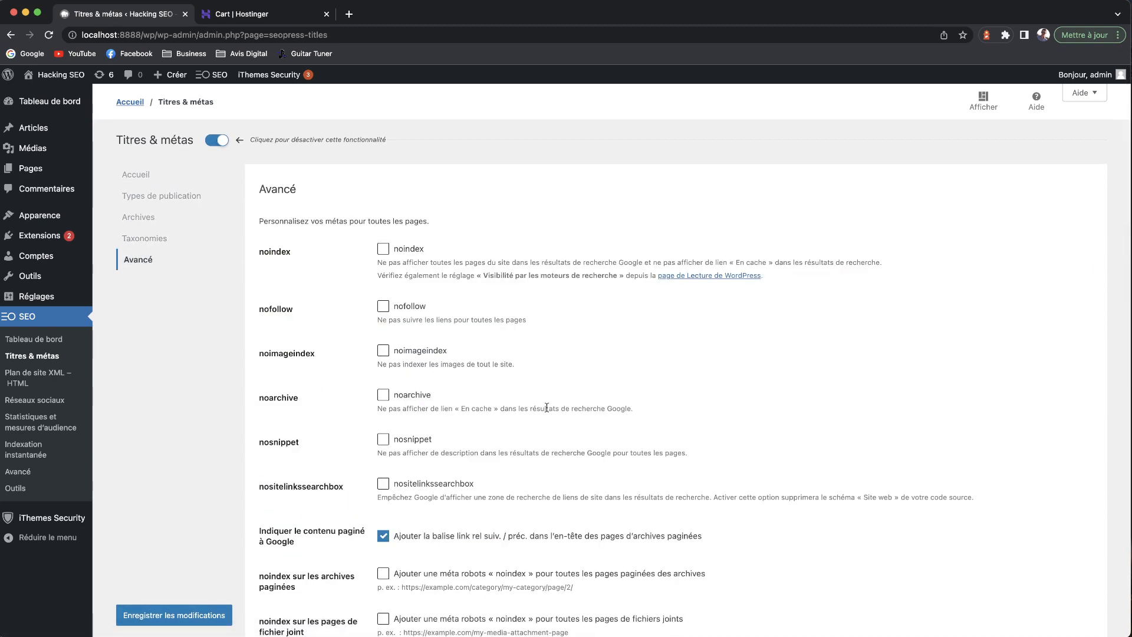
Step: Open the article "Tout savoir sur les sapins !" for editing and go to its SEO settings
left_click(38, 128)
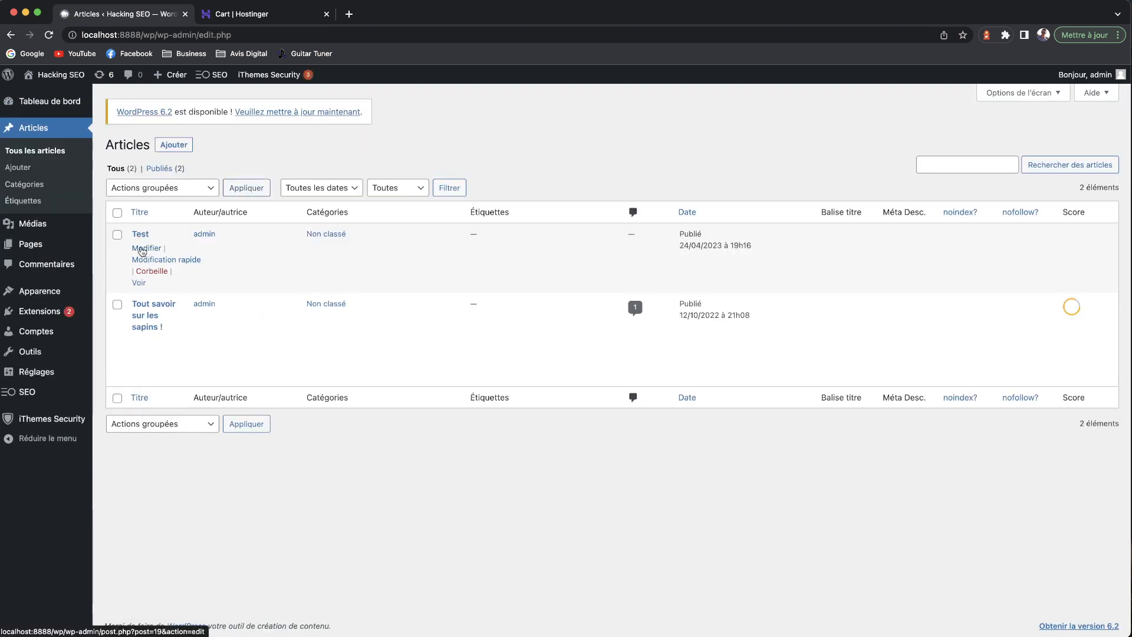
left_click(150, 315)
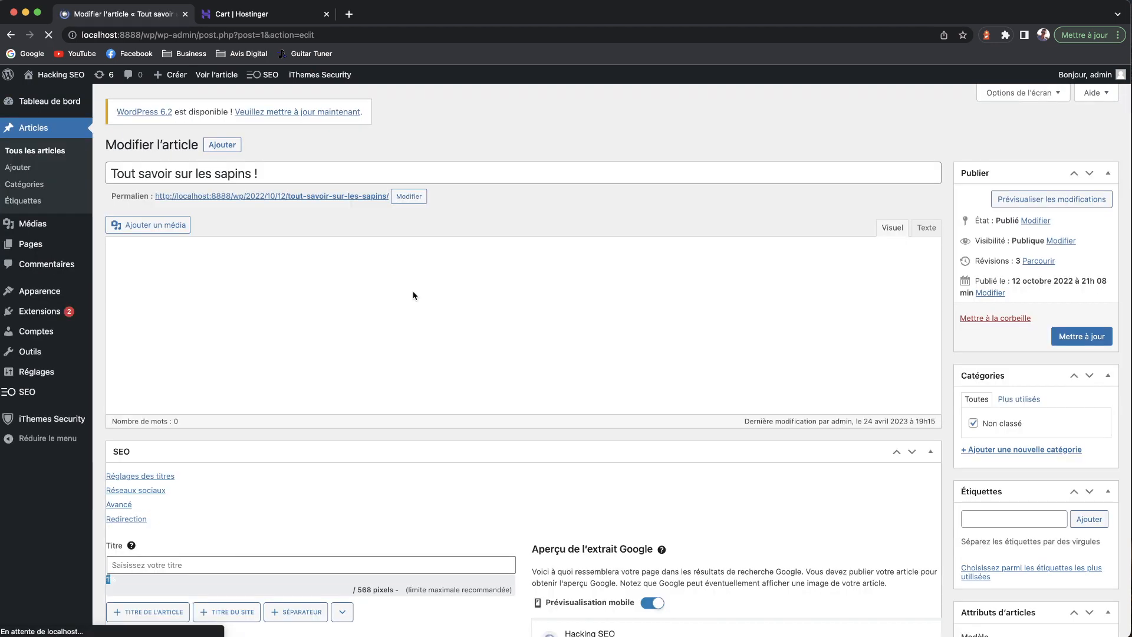
scroll(305, 253, "down", 10)
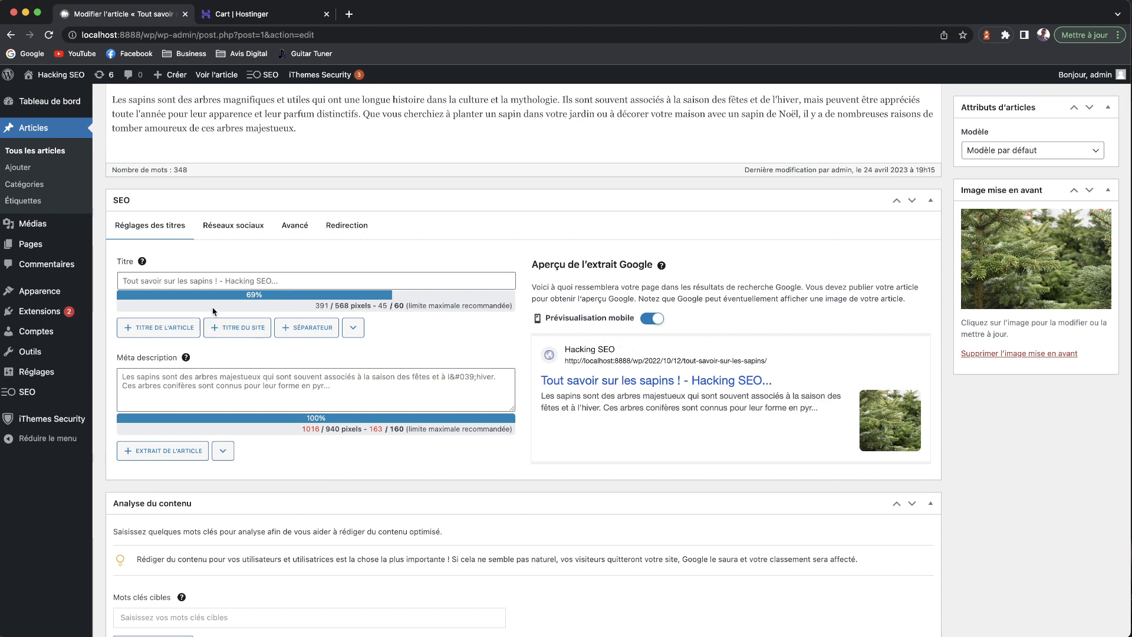
Step: Examine the article's SEO title, meta description, Google snippet preview and the list of content analysis checks
scroll(182, 240, "up", 1)
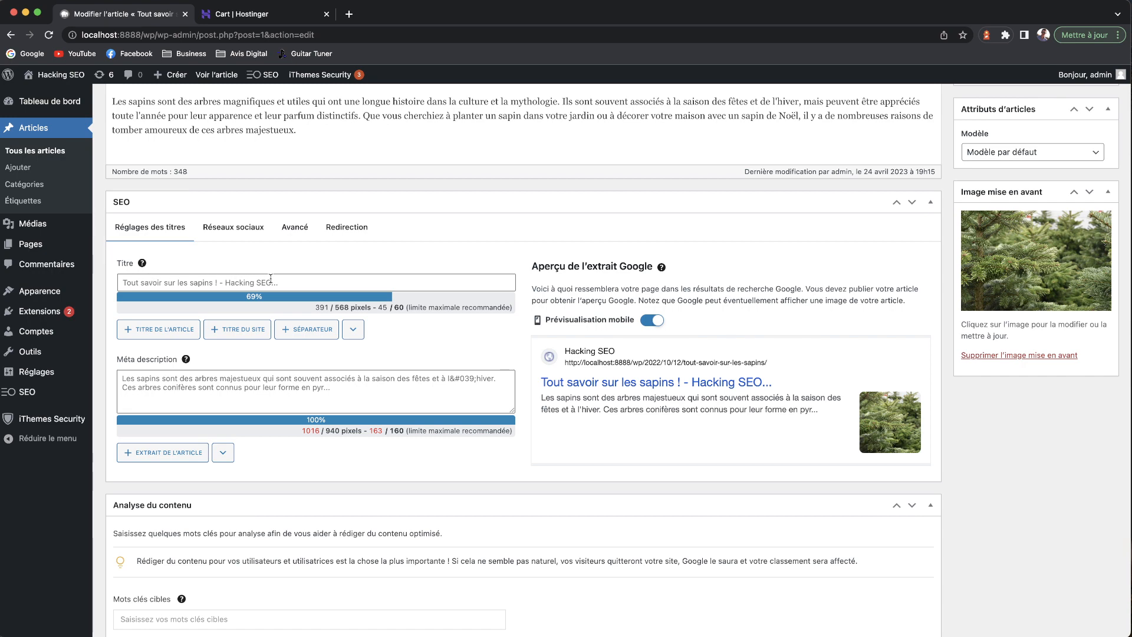
scroll(285, 295, "down", 5)
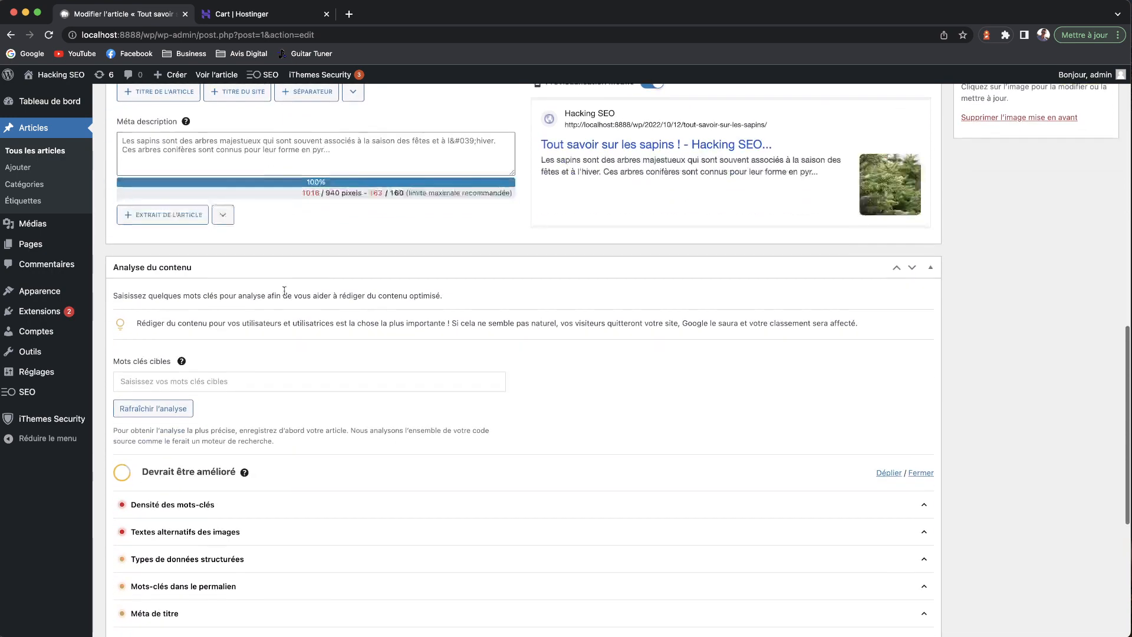
scroll(283, 293, "up", 3)
scroll(283, 294, "down", 6)
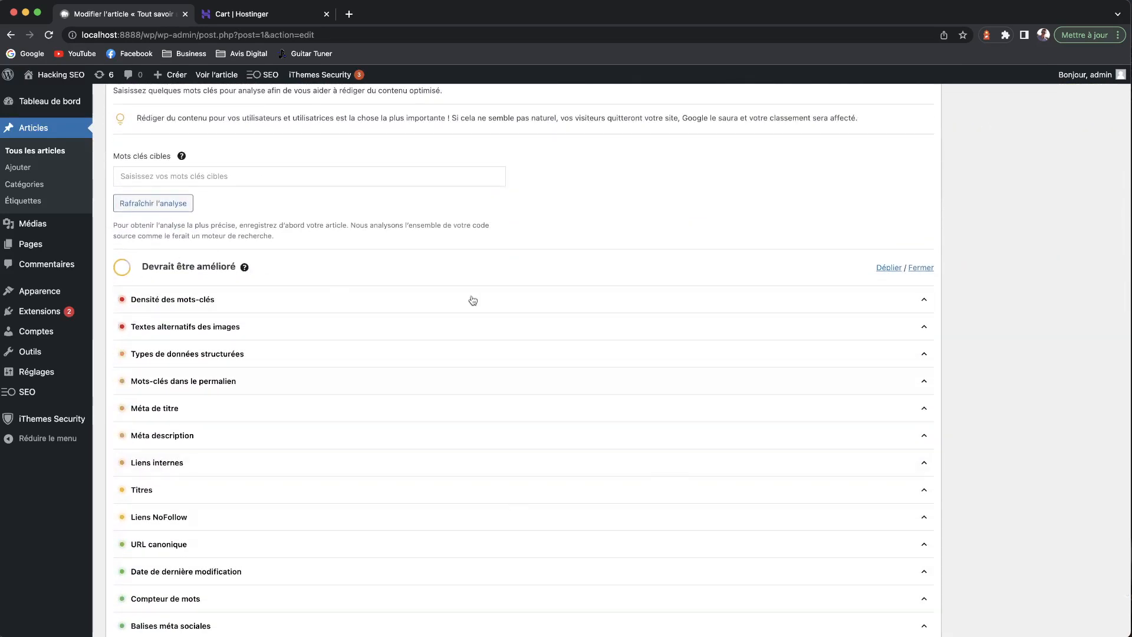
scroll(337, 238, "up", 2)
scroll(338, 238, "up", 4)
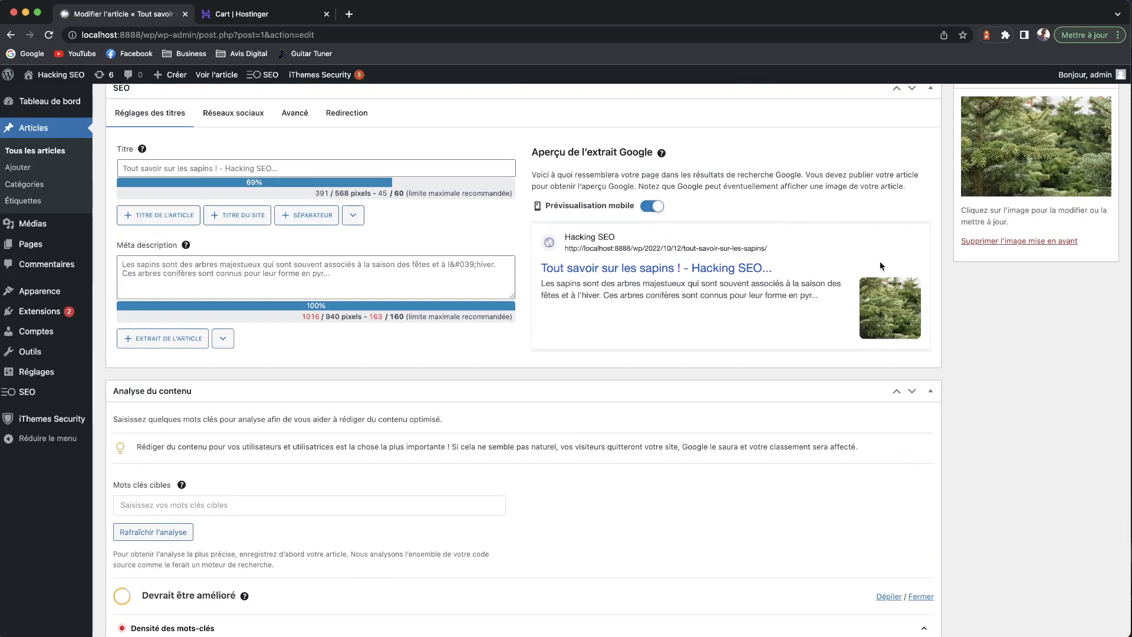
scroll(703, 245, "up", 1)
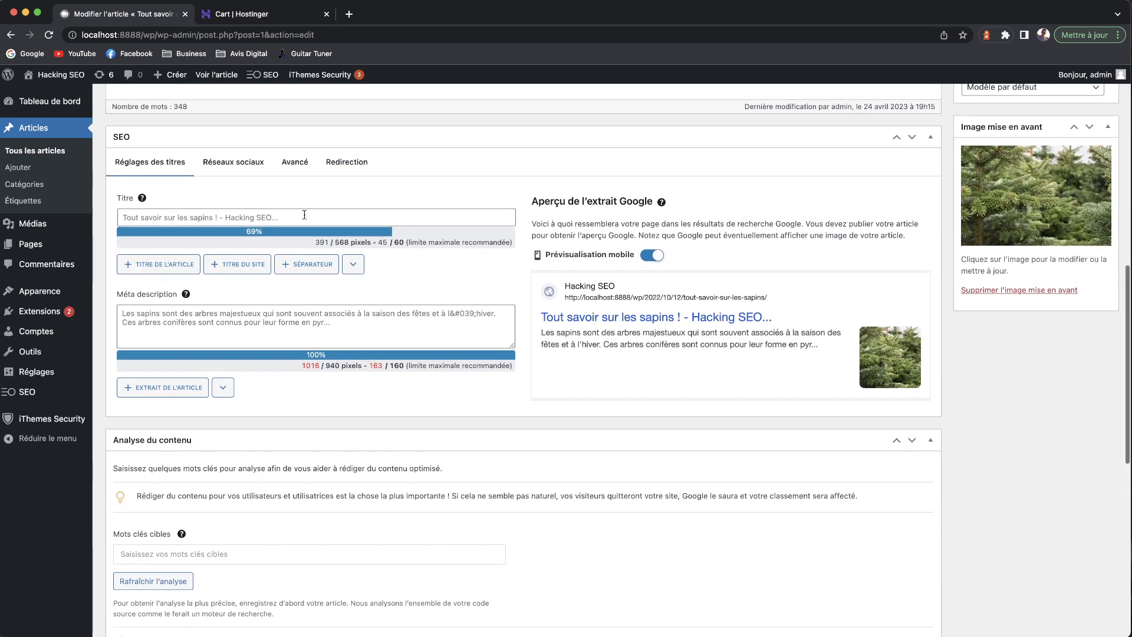
scroll(223, 206, "down", 9)
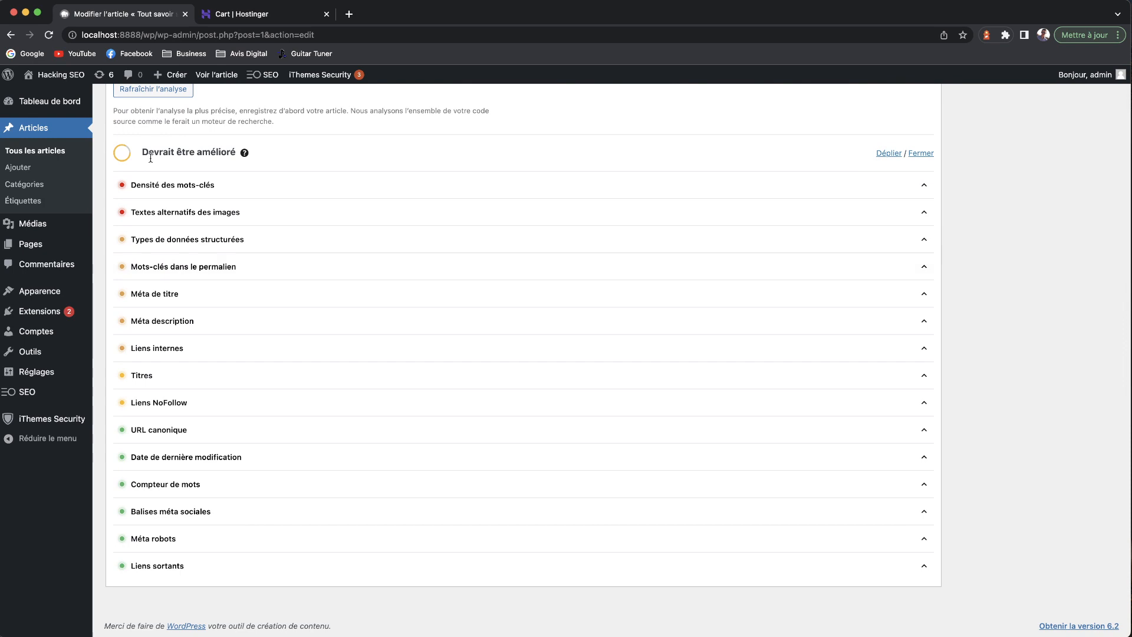
Step: Check the details of the Densité des mots-clés, Textes alternatifs des images and Types de données structurées analyses, collapsing each one
left_click(153, 189)
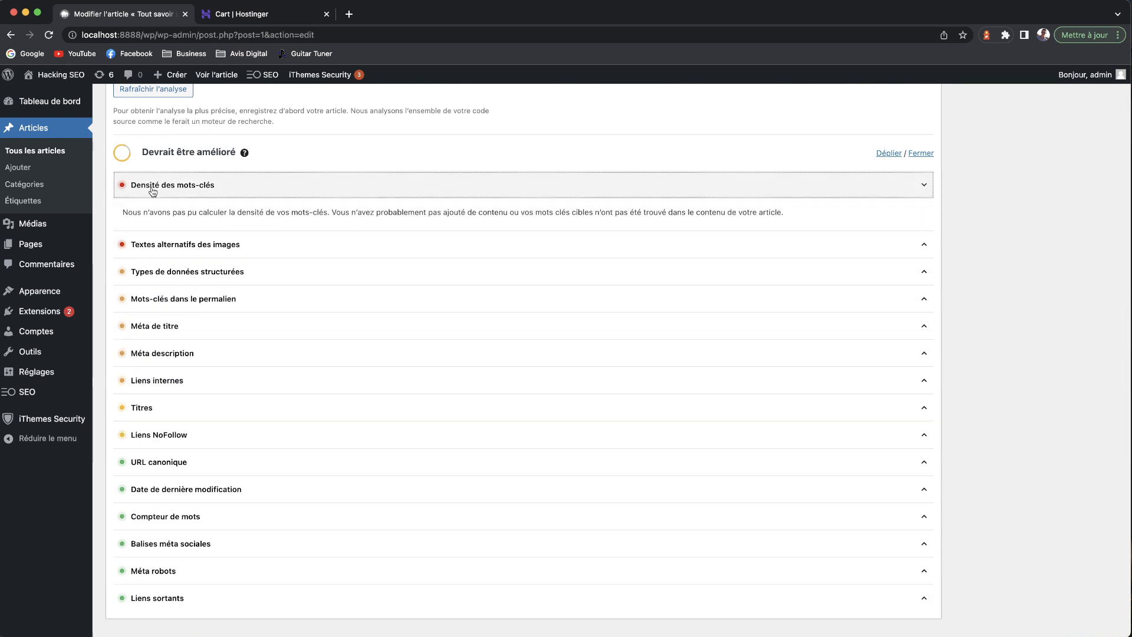
left_click(153, 197)
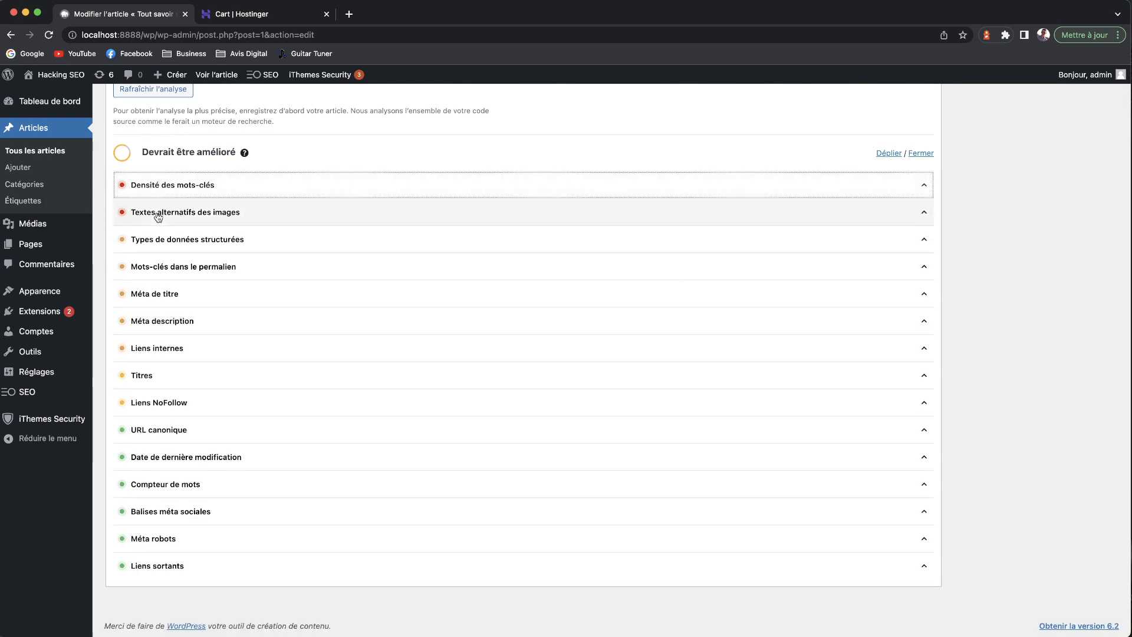
left_click(158, 216)
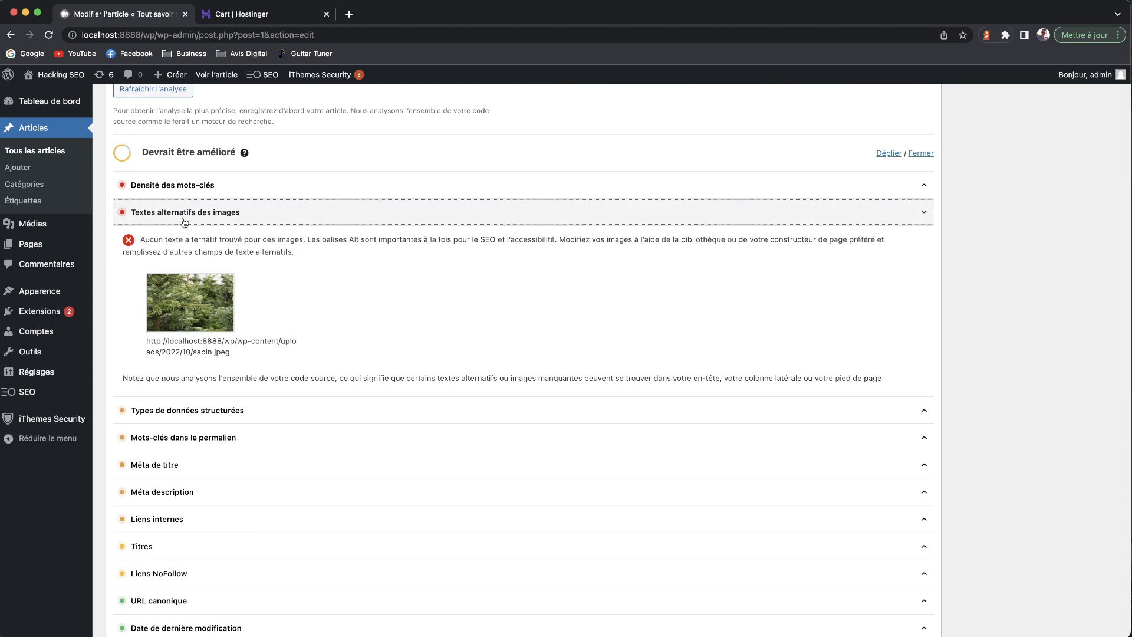
left_click(184, 218)
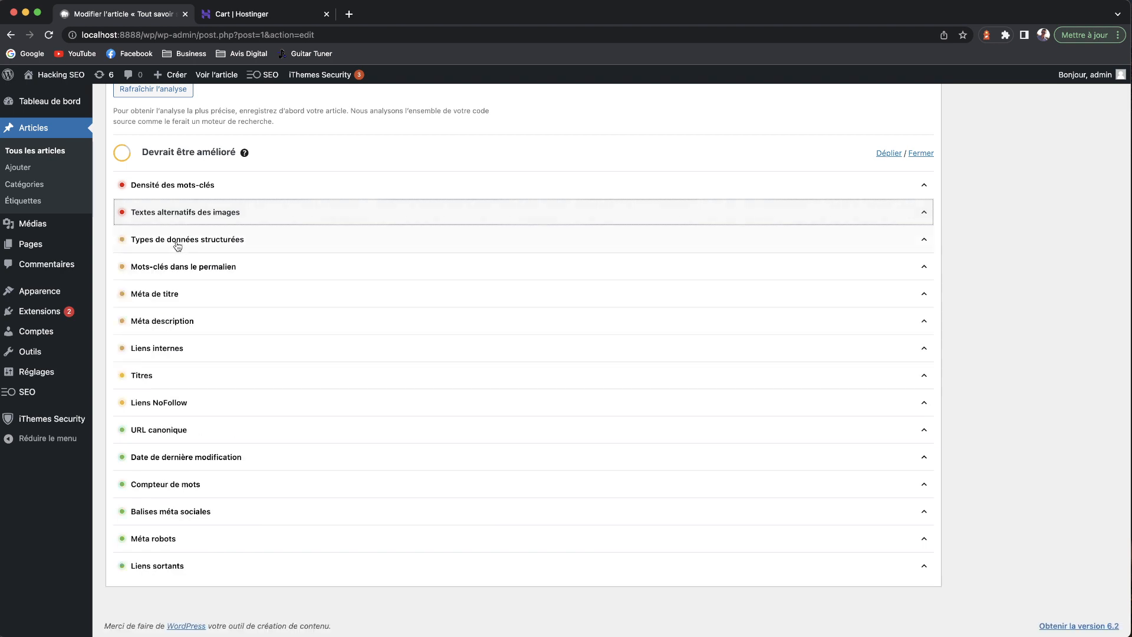
left_click(178, 246)
left_click(178, 246)
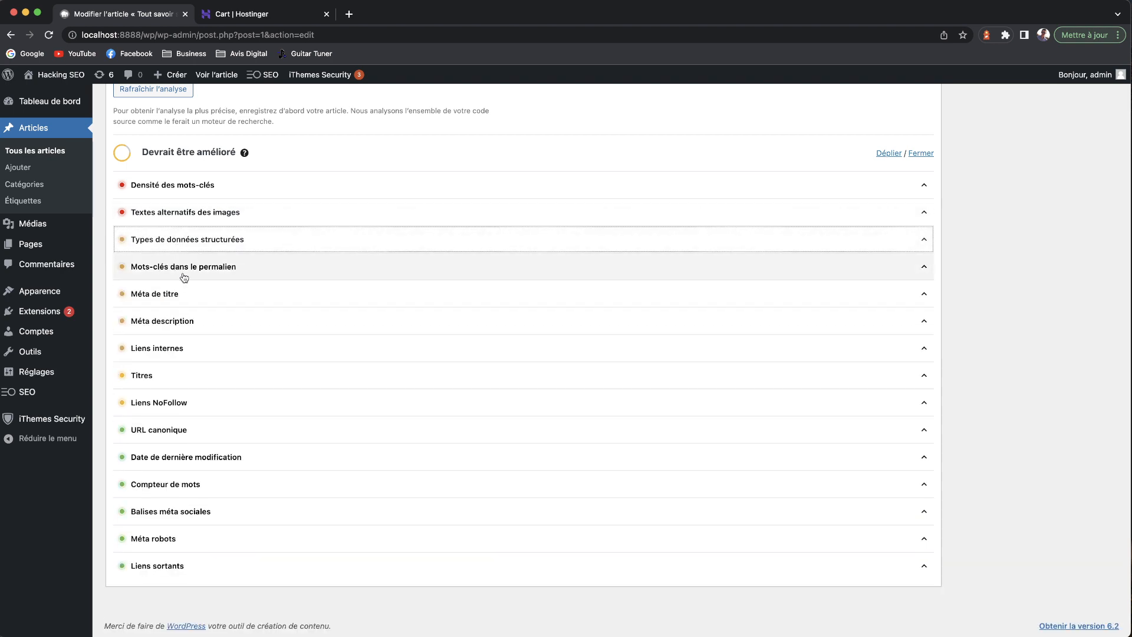
Step: Expand the Mots-clés dans le permalien analysis and highlight its advice about target keywords
left_click(181, 273)
left_click_drag(140, 295, 392, 301)
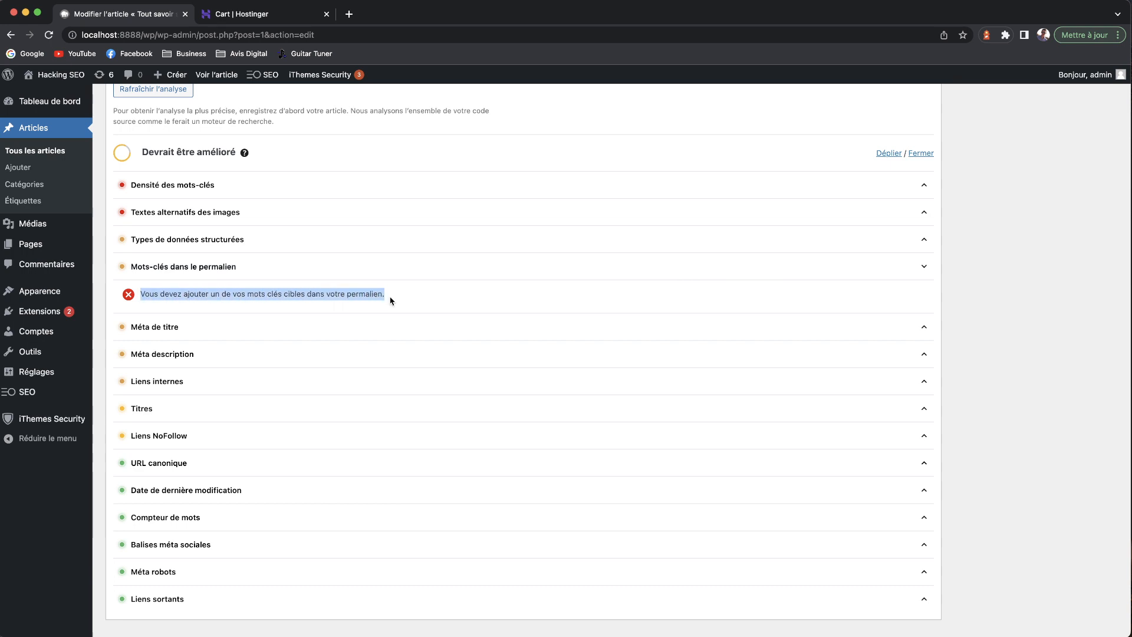
left_click(392, 300)
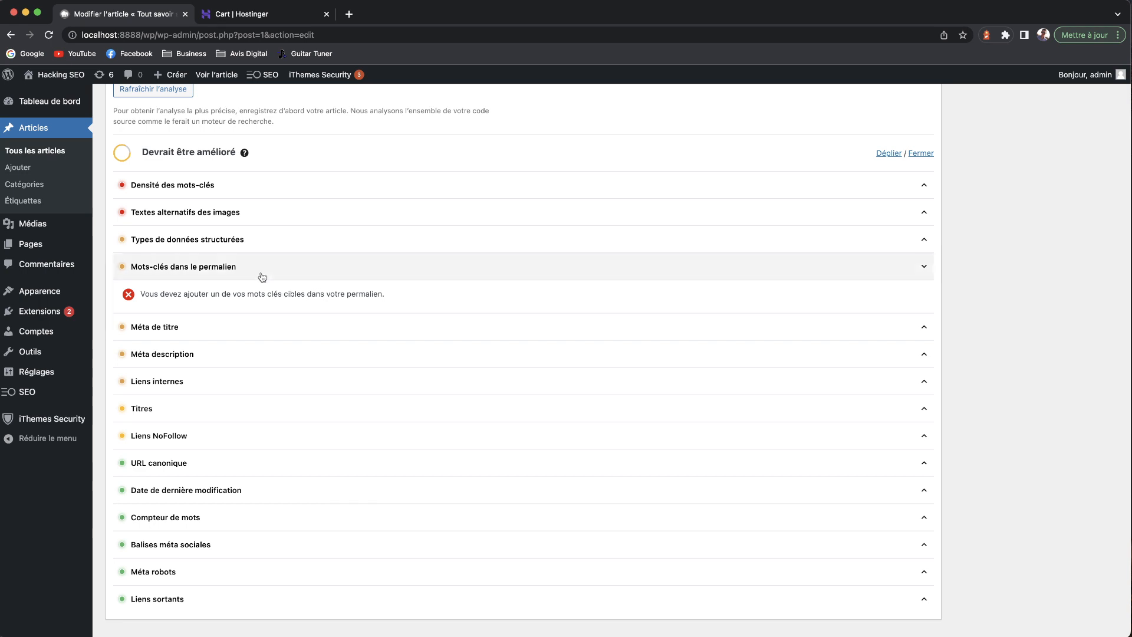
left_click_drag(244, 292, 303, 292)
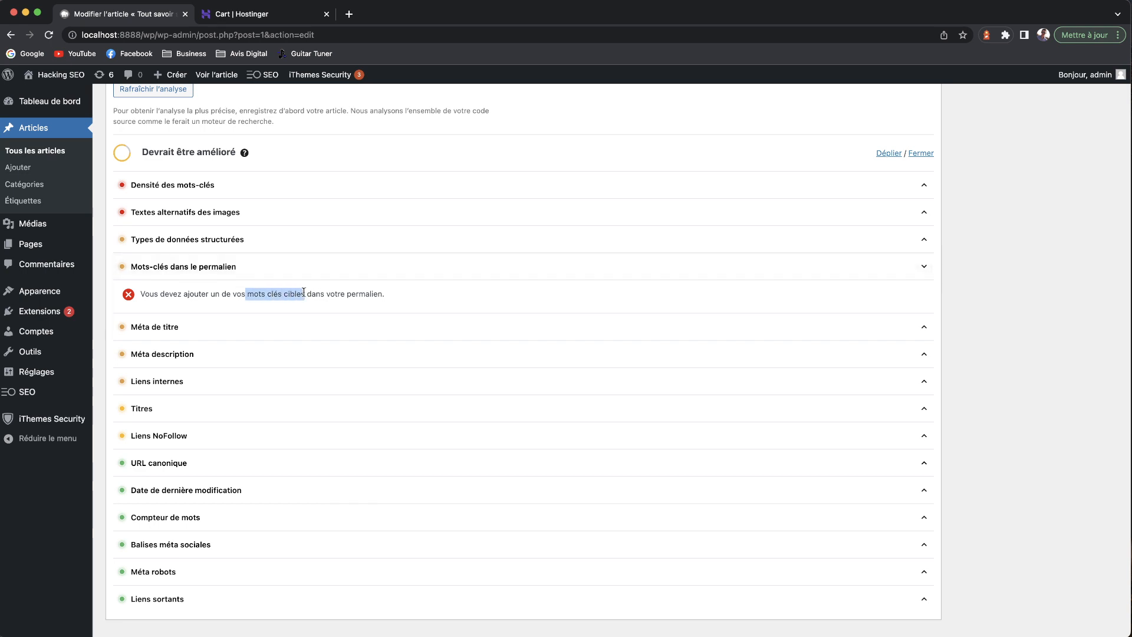
Step: Collapse the Mots-clés dans le permalien analysis, then check and collapse the Méta de titre and URL canonique analyses
left_click(446, 295)
left_click(202, 272)
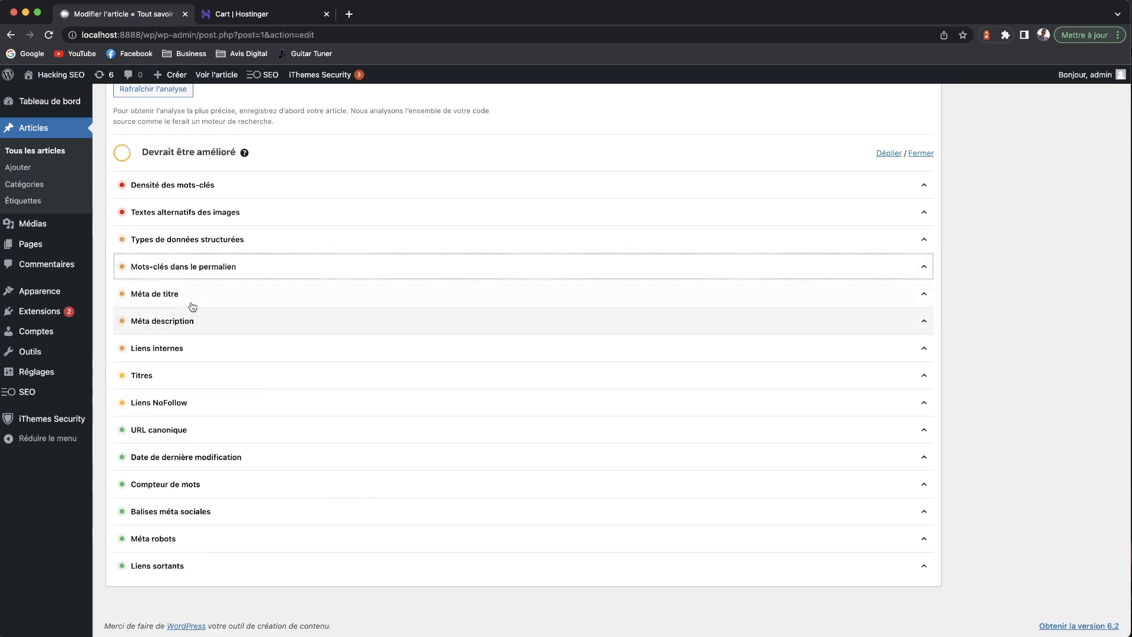
left_click(191, 300)
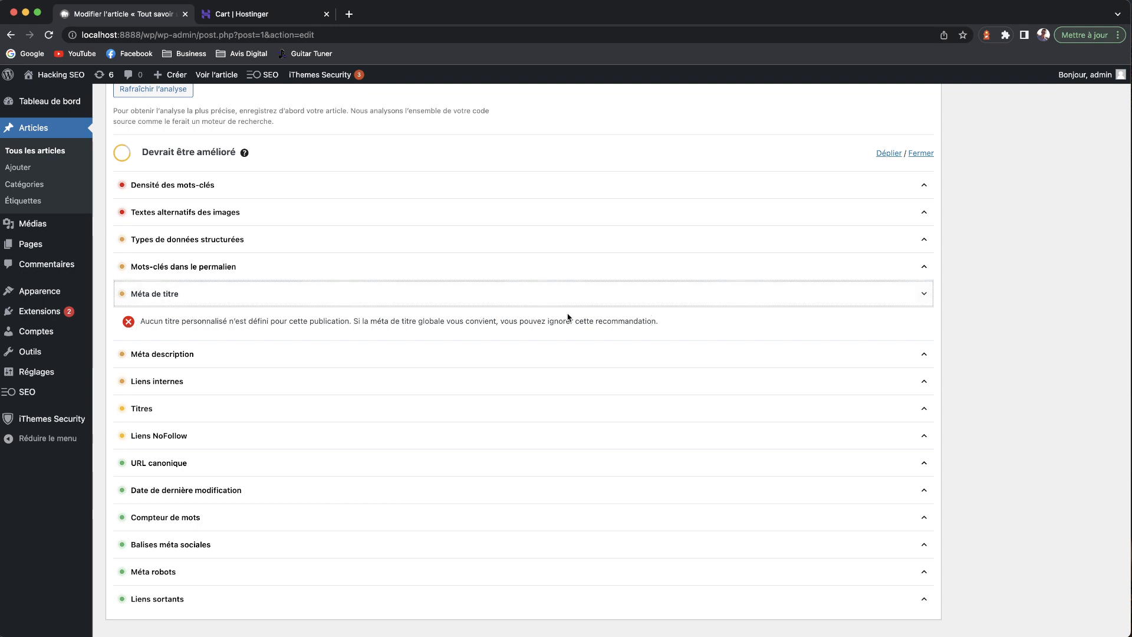
left_click(331, 305)
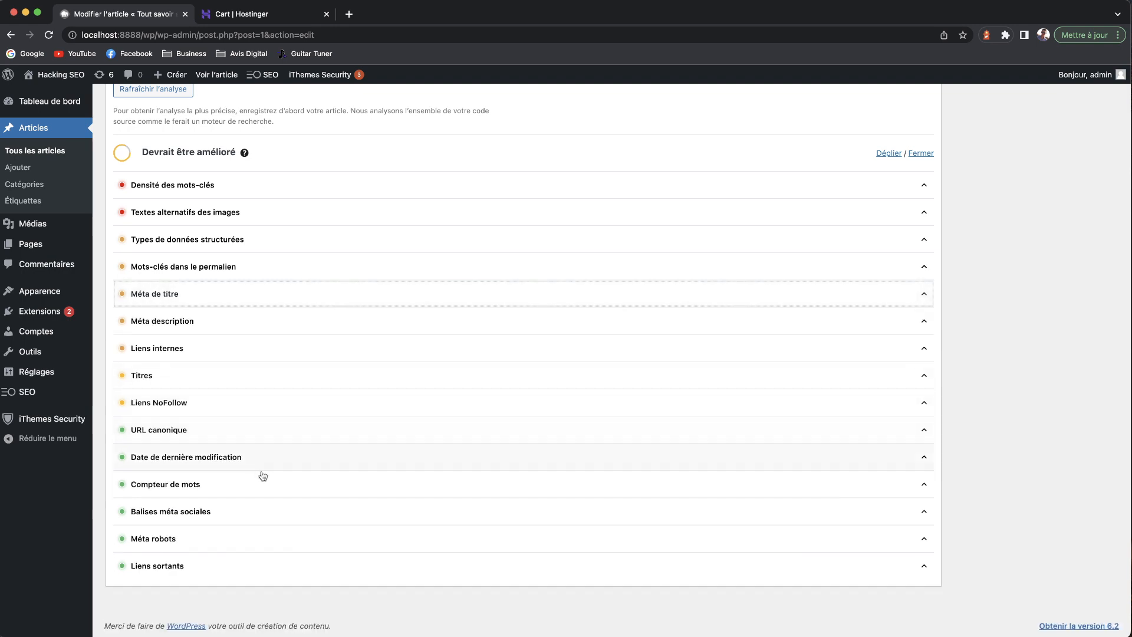
left_click(247, 423)
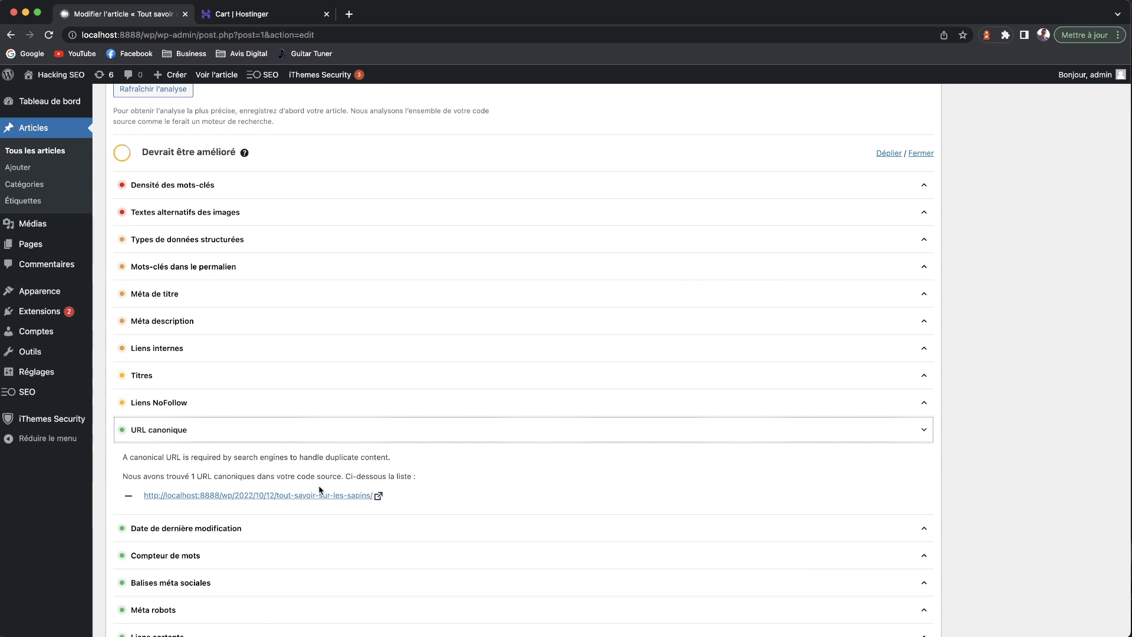
left_click(306, 436)
Step: Open the SEO plugin's Plan de site XML – HTML settings and examine the Général section, highlighting the page name
mouse_move(26, 392)
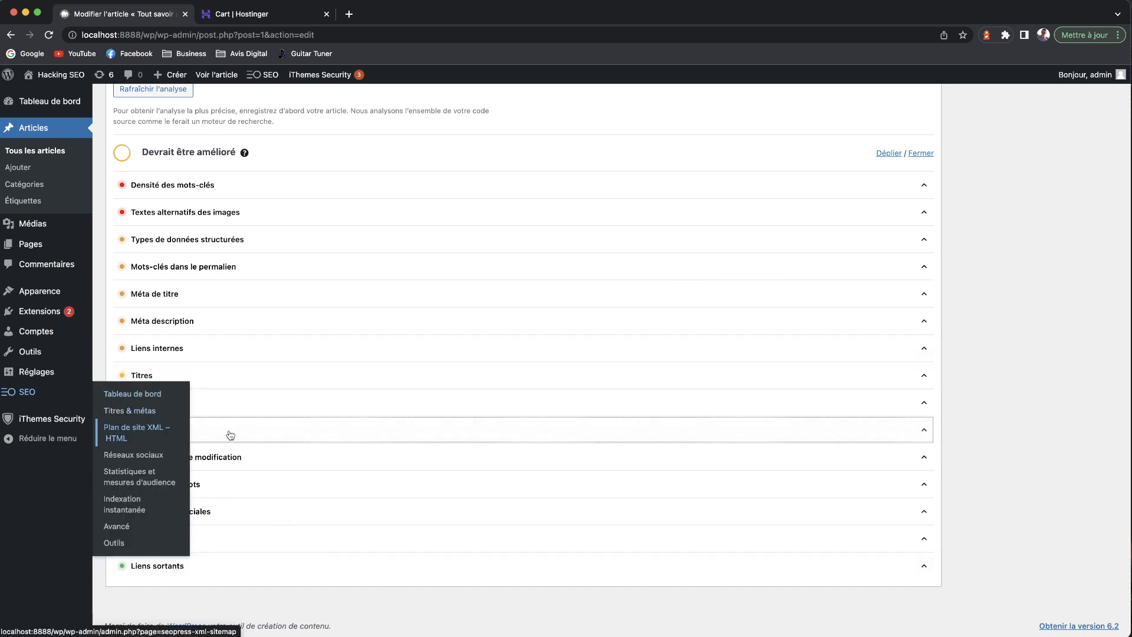
left_click(118, 431)
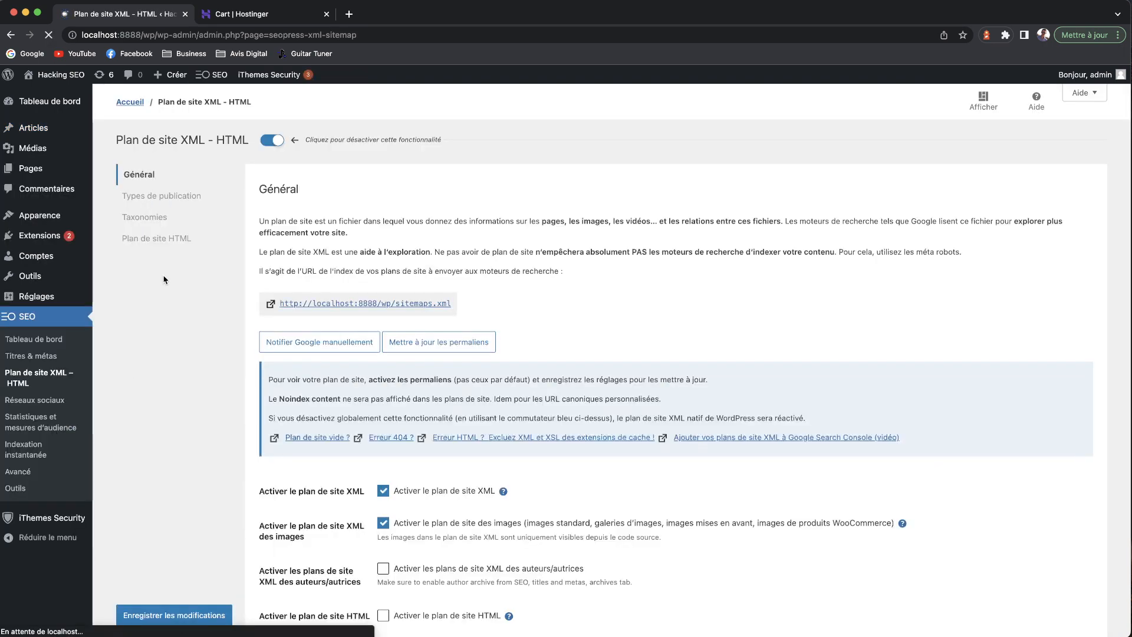
scroll(510, 370, "down", 3)
scroll(510, 367, "up", 2)
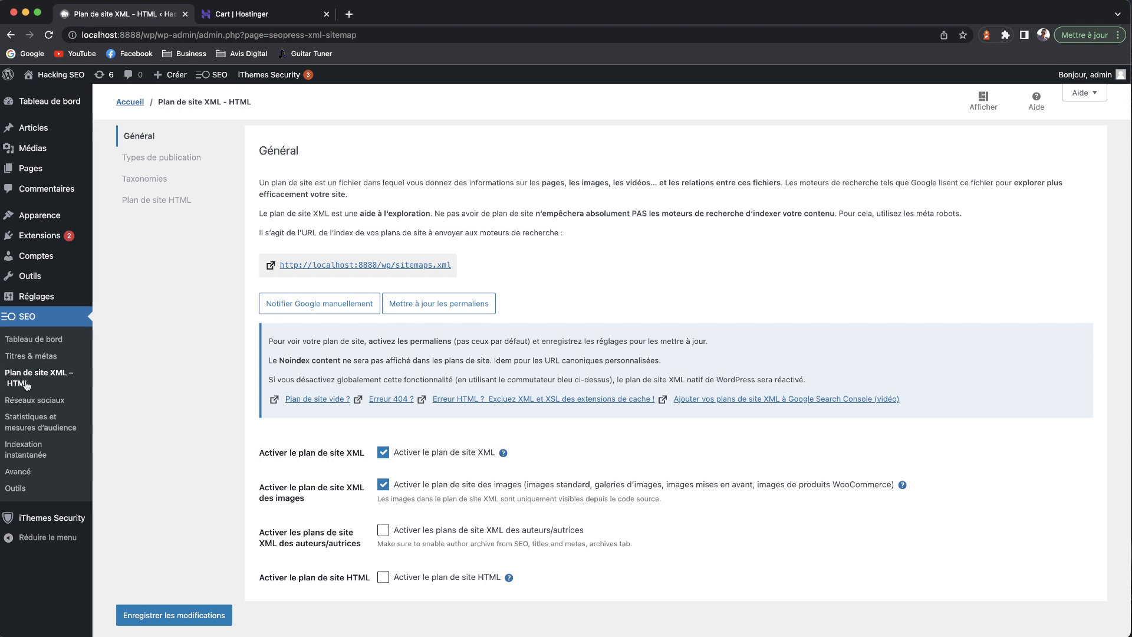
left_click_drag(157, 105, 271, 99)
left_click(298, 100)
Step: Open the sitemaps.xml link in a new tab, view it and return to the sitemap settings
left_click(442, 271, "super")
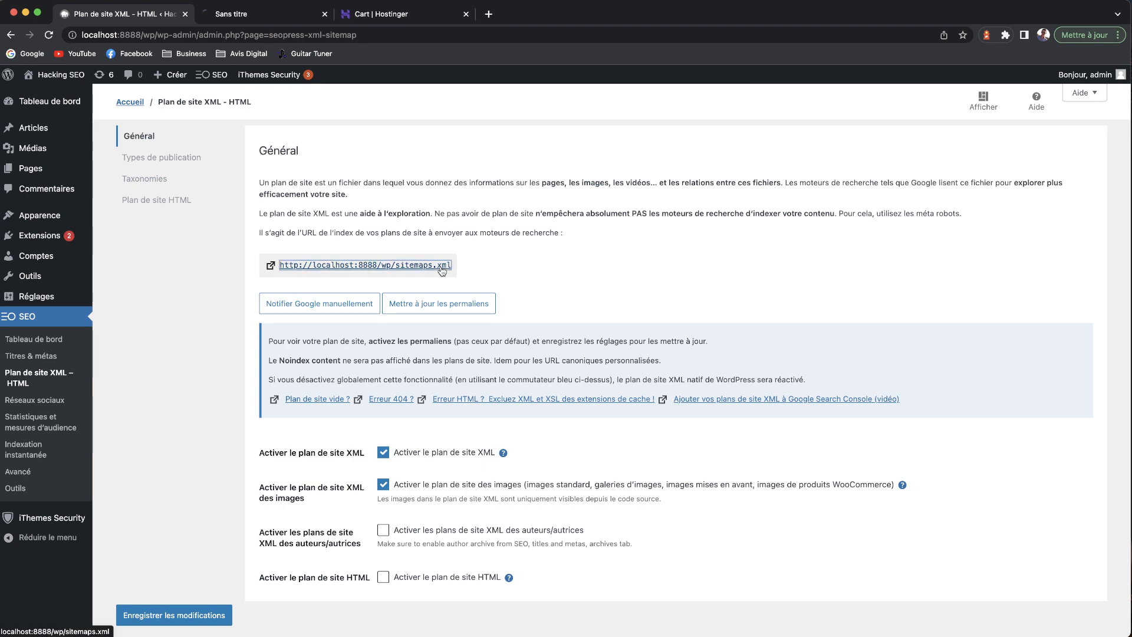
left_click(280, 16)
left_click(192, 15)
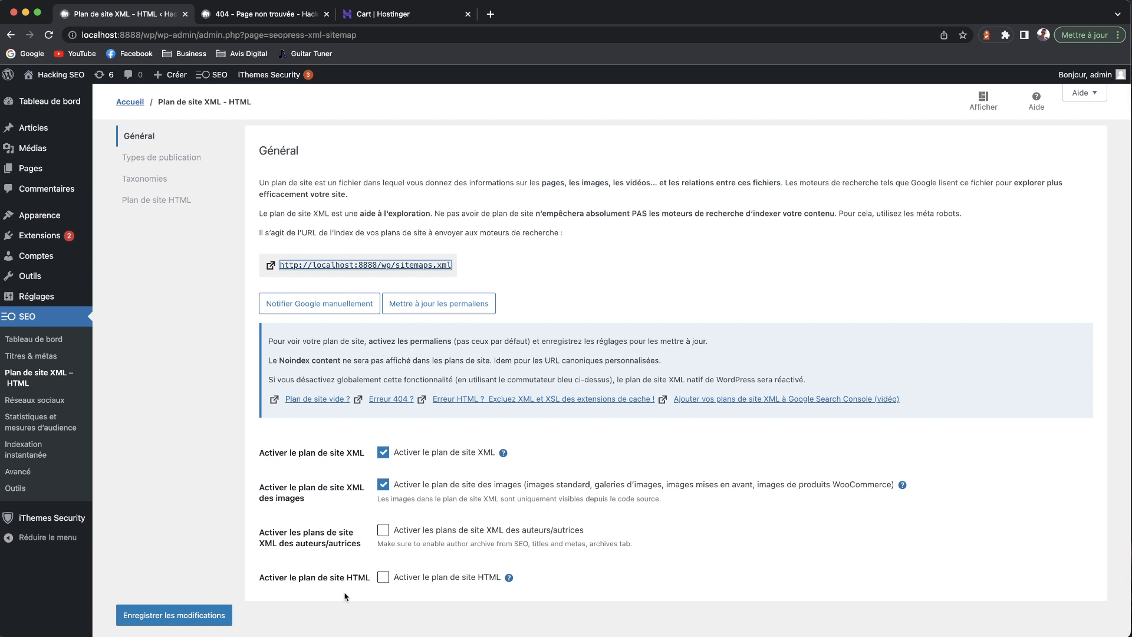
Step: Switch the Activer le plan de site HTML option on and back off, and highlight the "activez les permaliens" advice
left_click(384, 578)
left_click(384, 580)
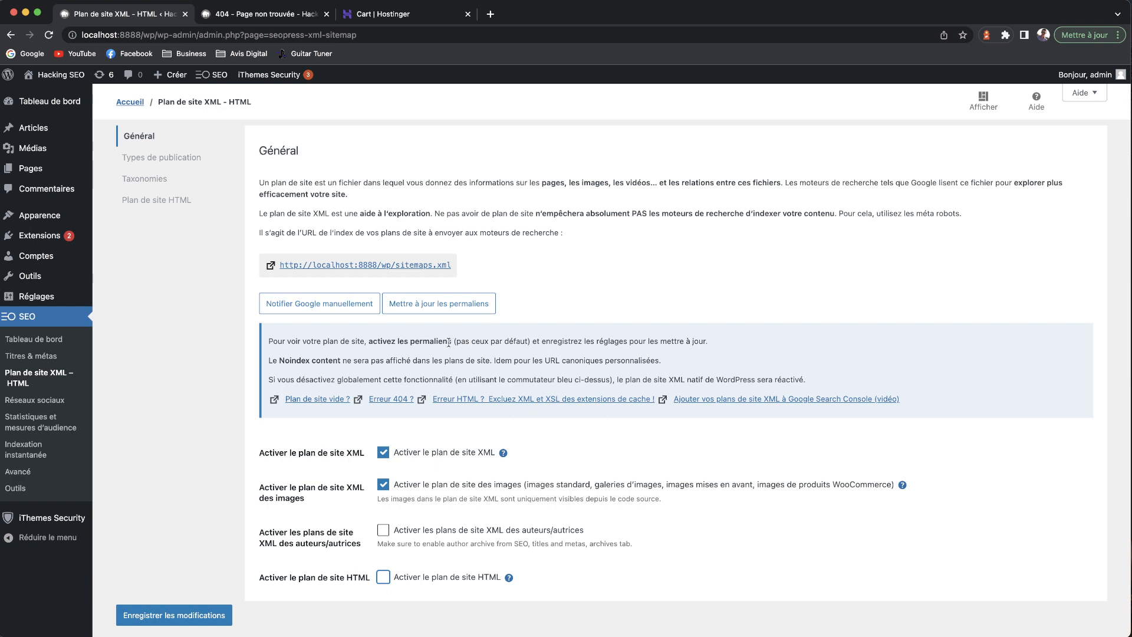
left_click_drag(453, 342, 366, 342)
left_click(321, 354)
Step: Check the sitemap's Types de publication, Taxonomies and Plan de site HTML sections
left_click(148, 158)
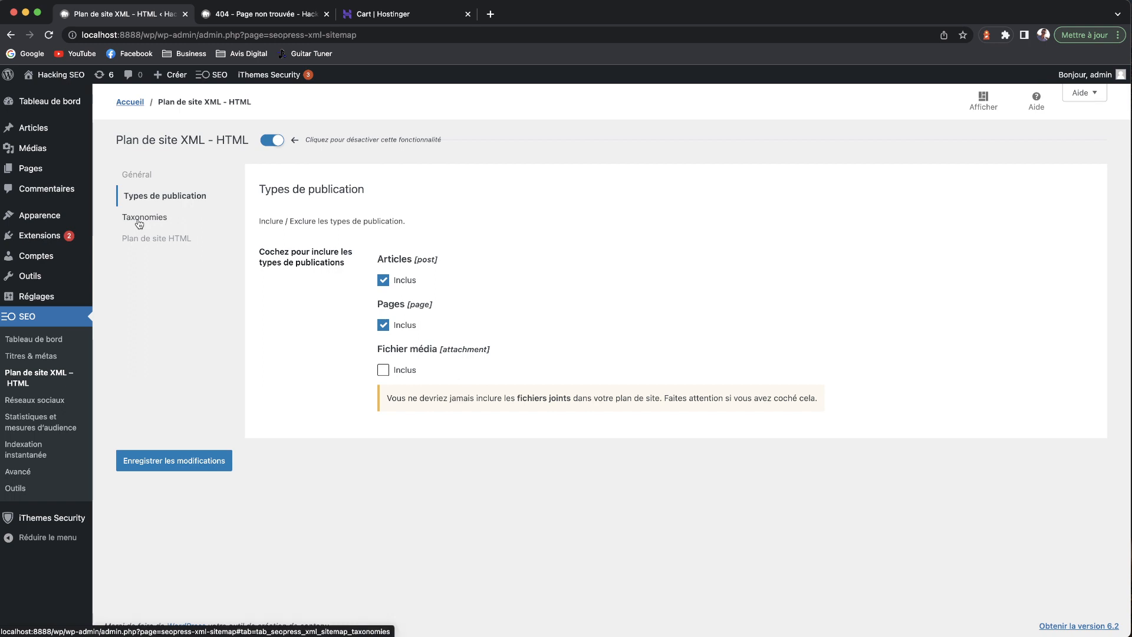
left_click(139, 222)
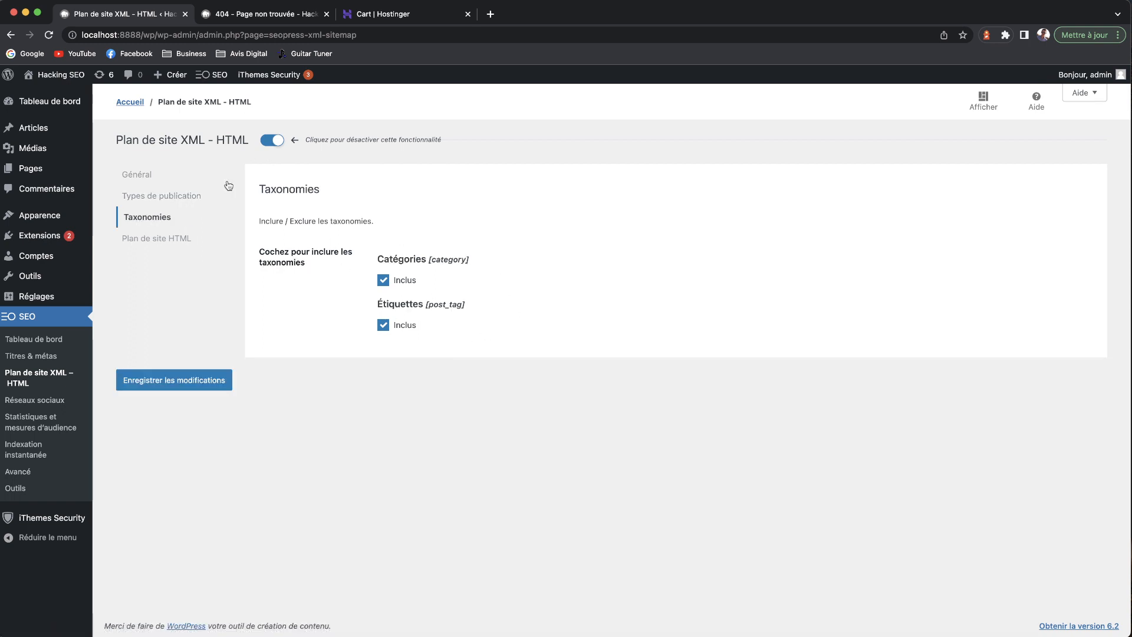
left_click(151, 240)
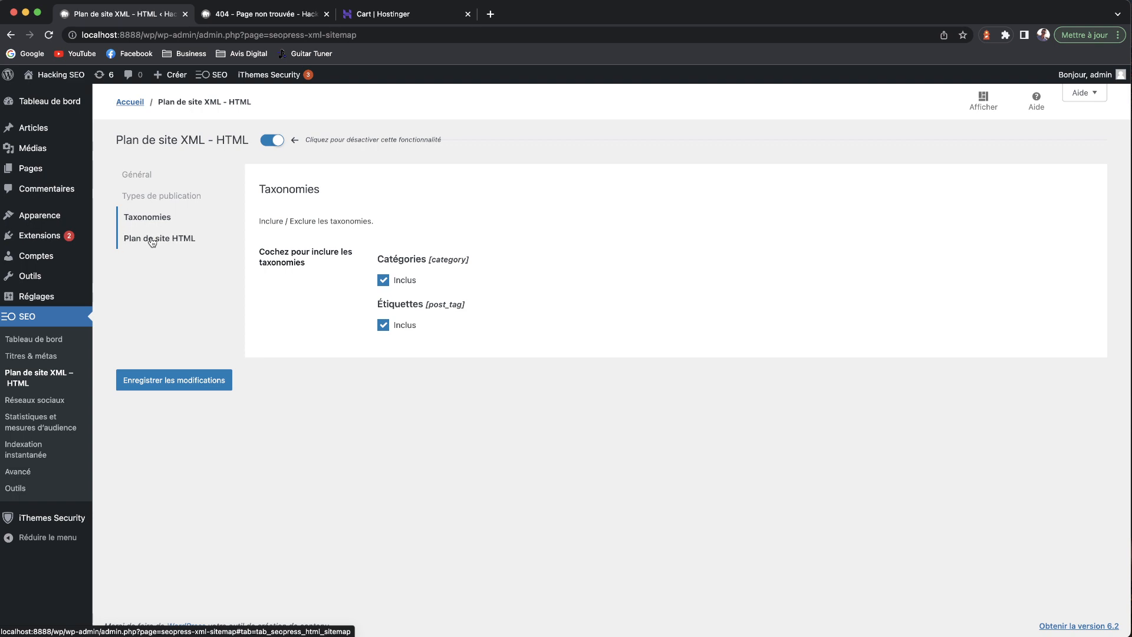
Step: Open the Réseaux sociaux settings and examine the fields of the Knowledge Graph and Vos comptes sociaux sections
left_click(46, 400)
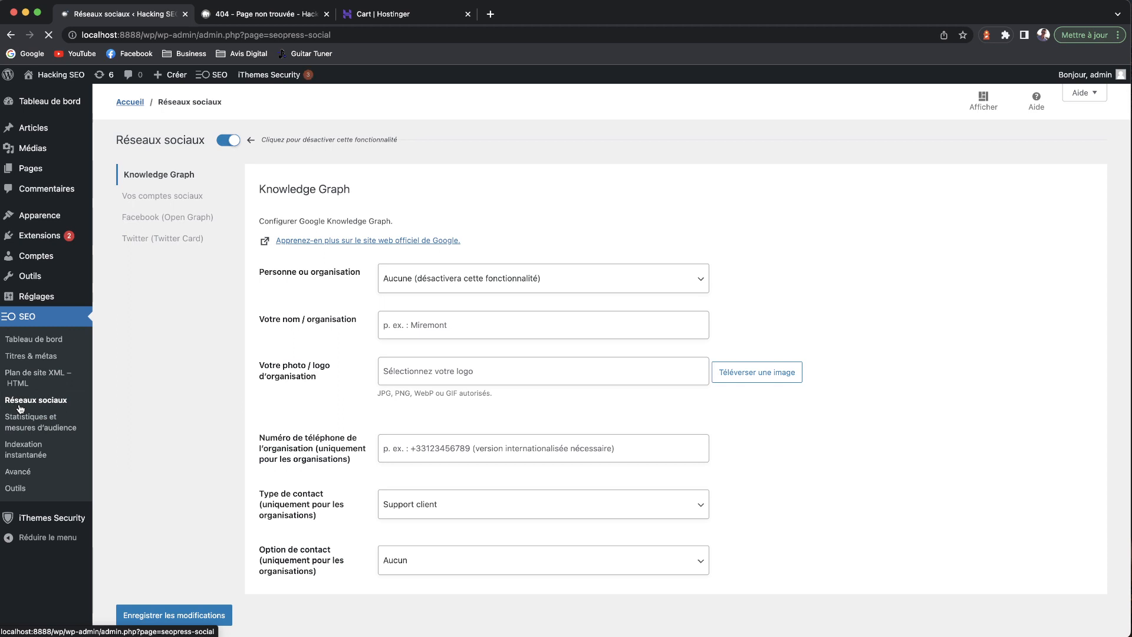
scroll(443, 518, "down", 2)
scroll(442, 518, "up", 2)
left_click(146, 196)
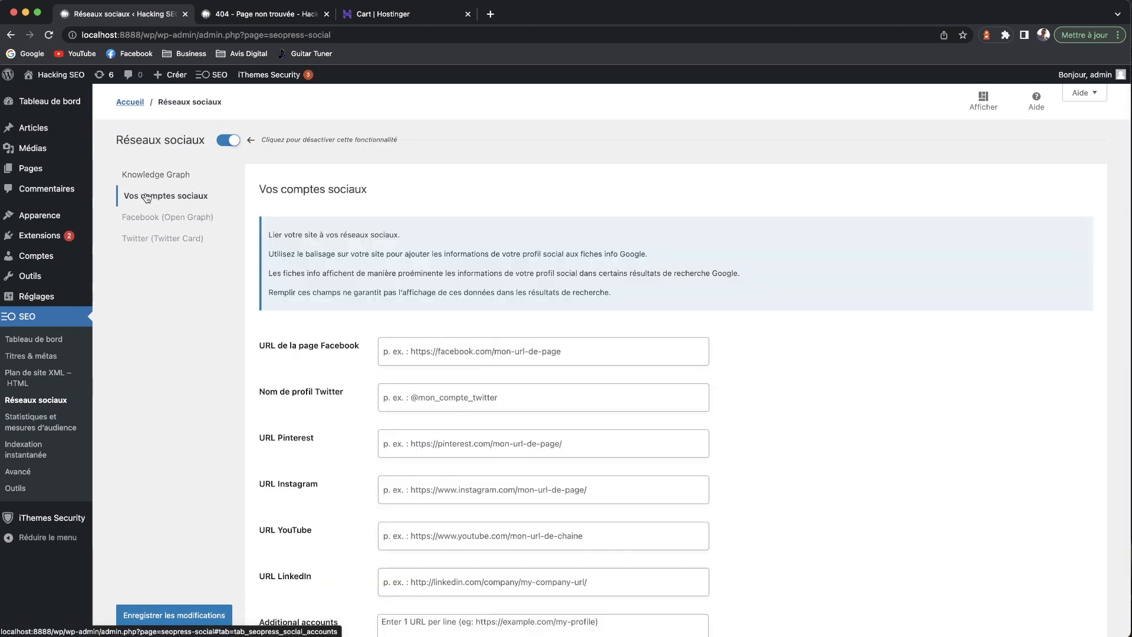
scroll(445, 444, "down", 2)
scroll(445, 443, "down", 2)
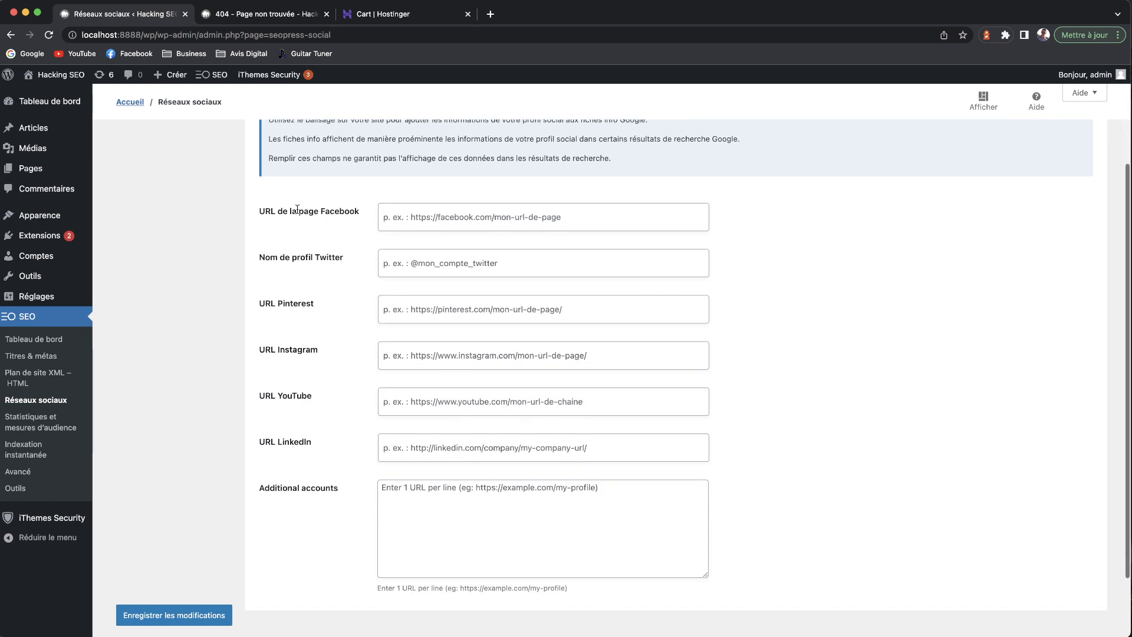
scroll(354, 384, "up", 3)
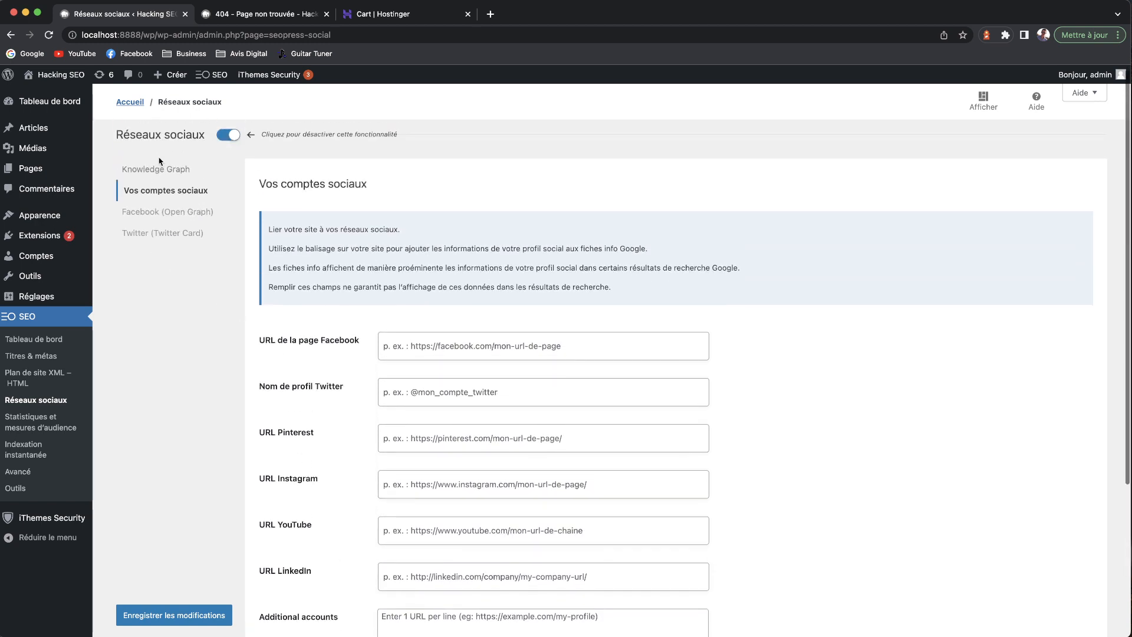
left_click(159, 171)
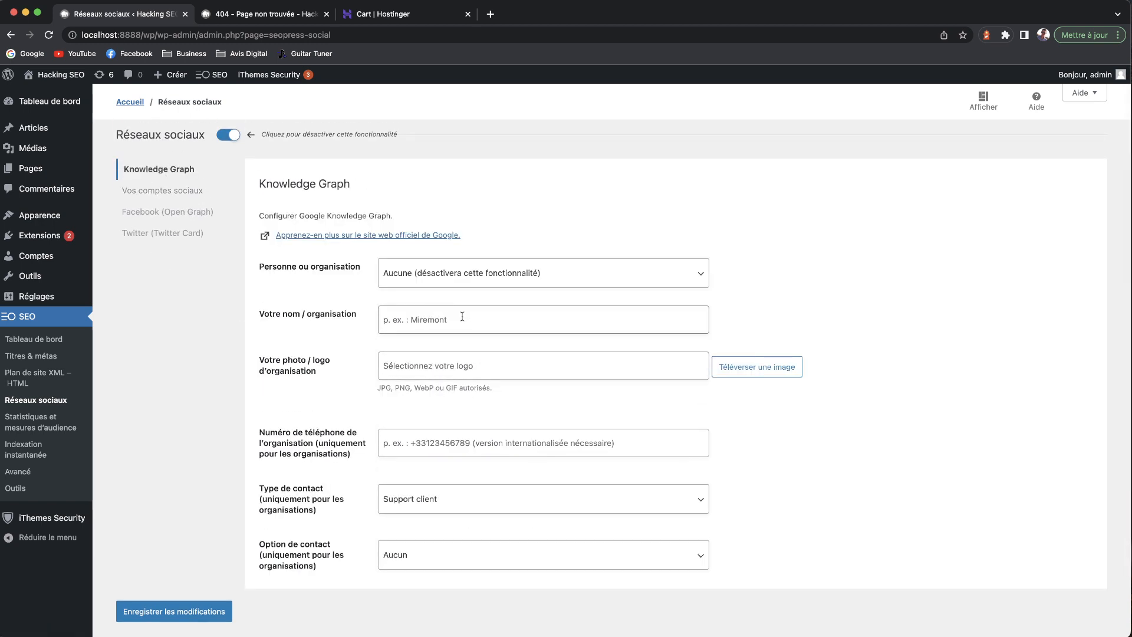
scroll(462, 317, "down", 1)
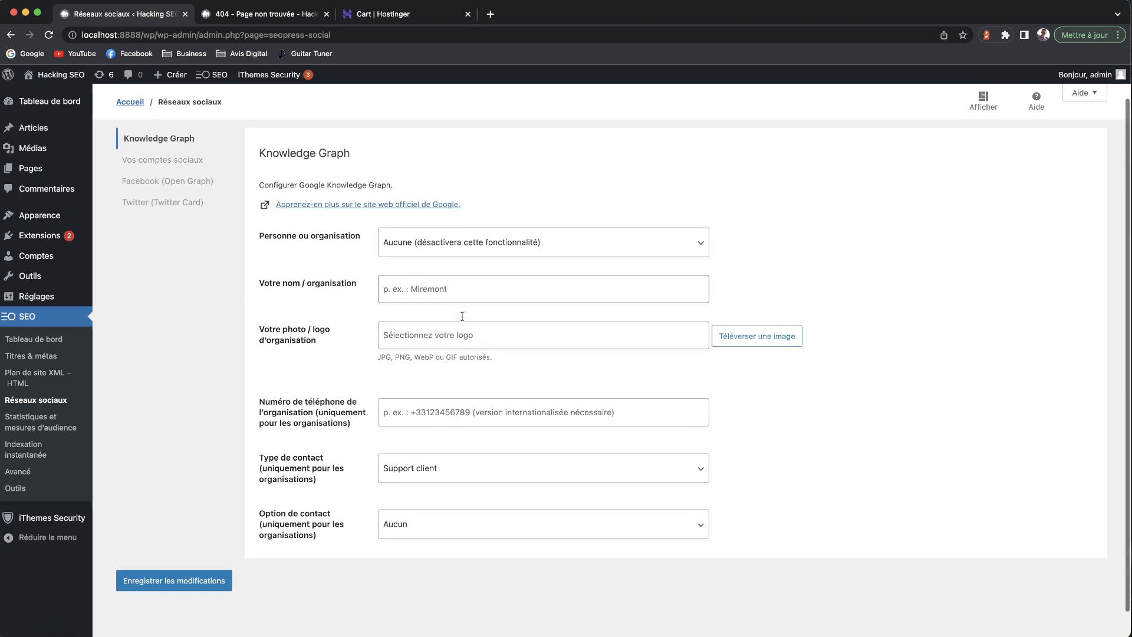
Step: Examine the Facebook (Open Graph) section from the og:image order to the Facebook ID fields, highlighting its title
left_click(167, 183)
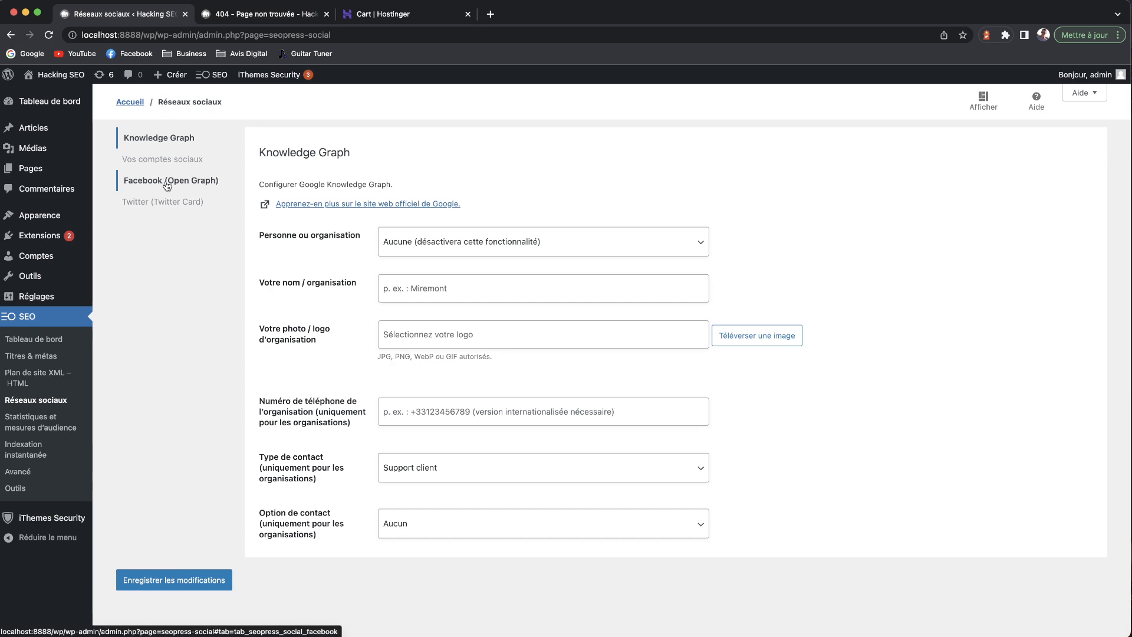
scroll(523, 446, "down", 2)
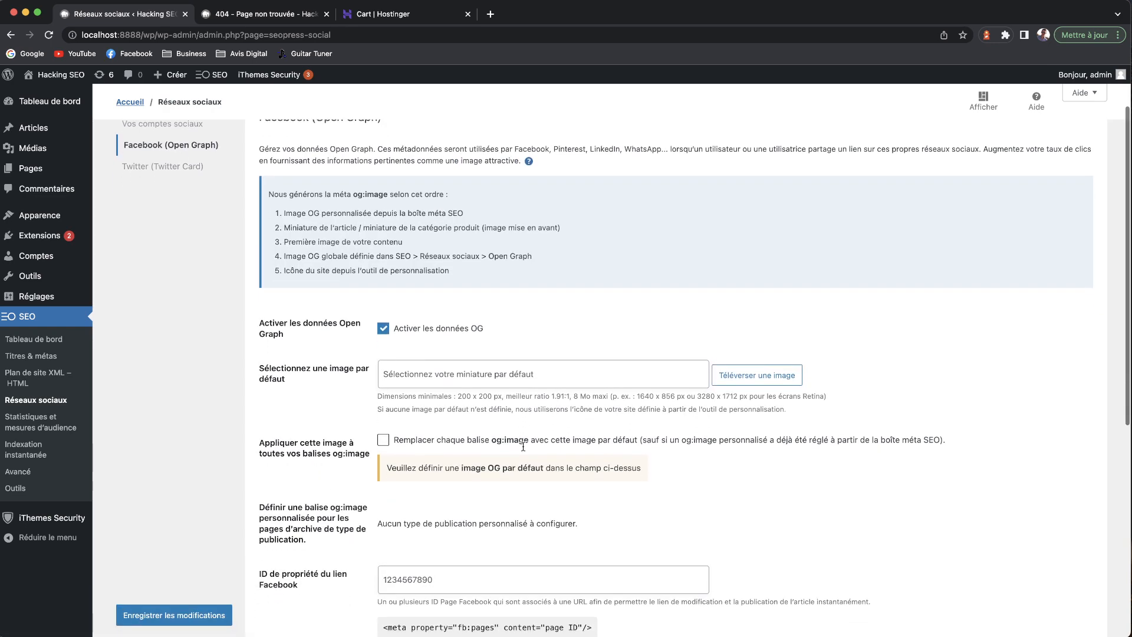
scroll(523, 446, "down", 5)
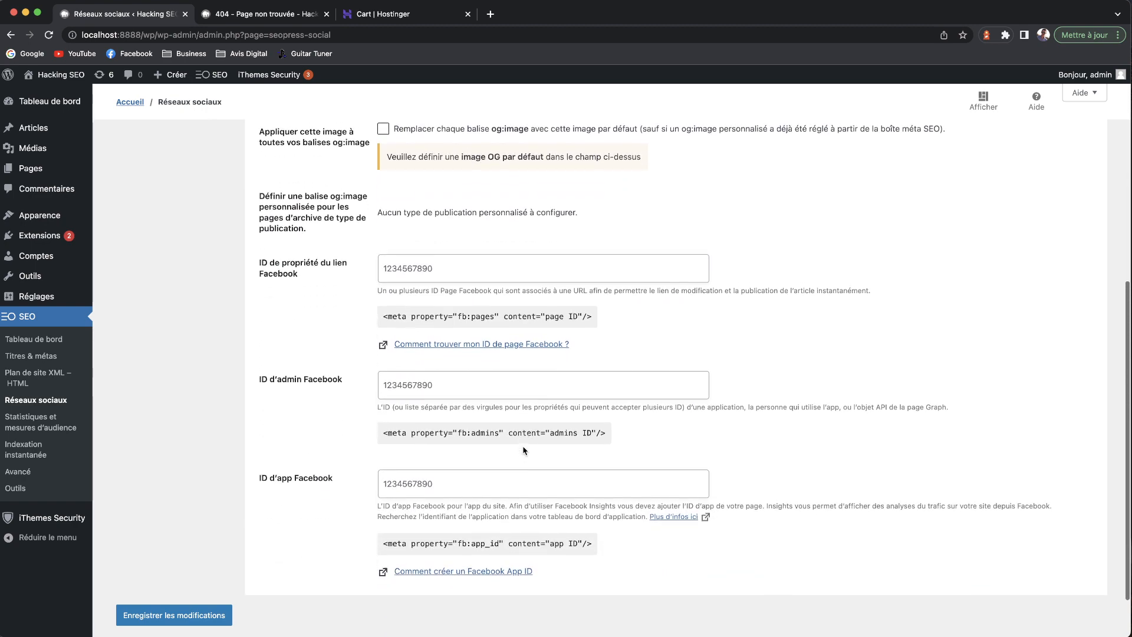
scroll(523, 448, "up", 6)
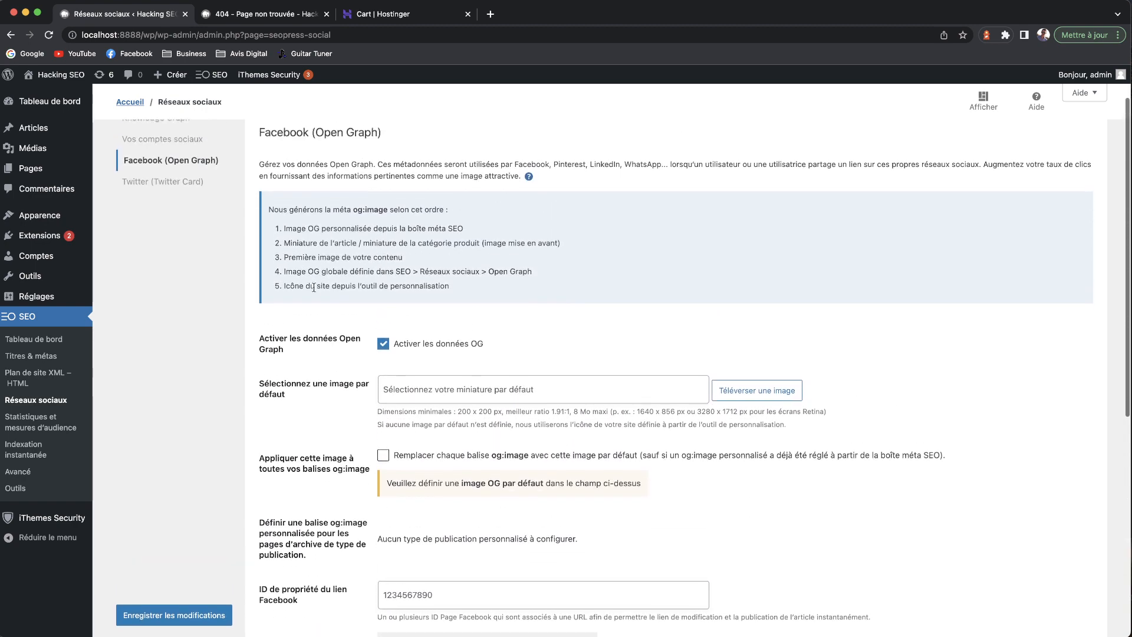
left_click_drag(258, 159, 367, 158)
left_click(353, 159)
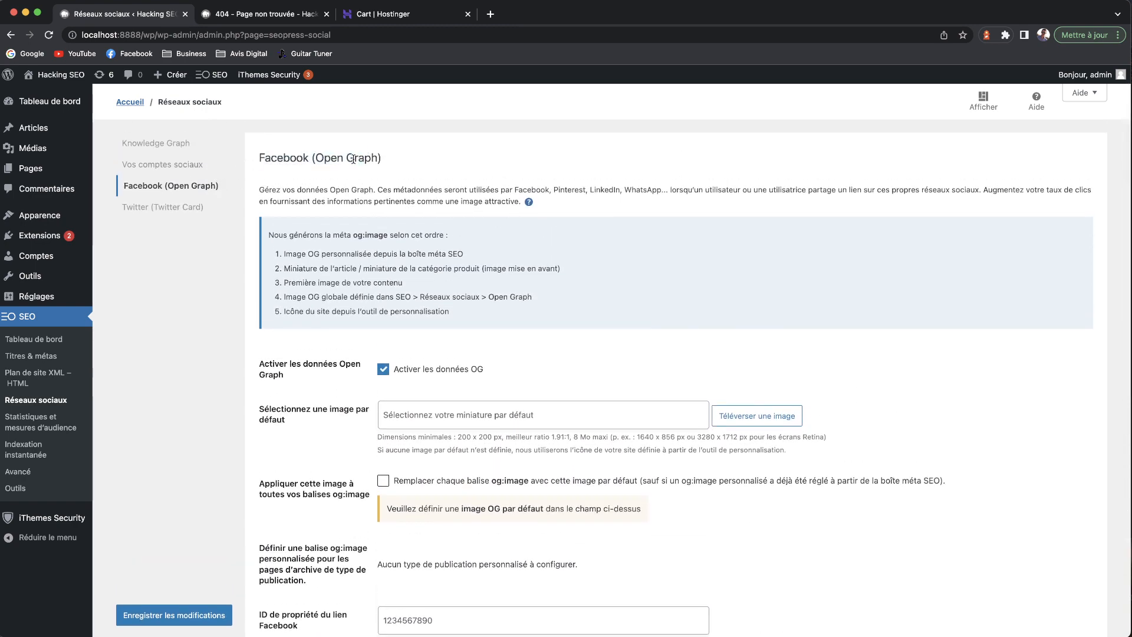
Step: Review the Vos comptes sociaux and Knowledge Graph sections again and check the Twitter (Twitter Card) options
left_click(173, 165)
left_click(175, 147)
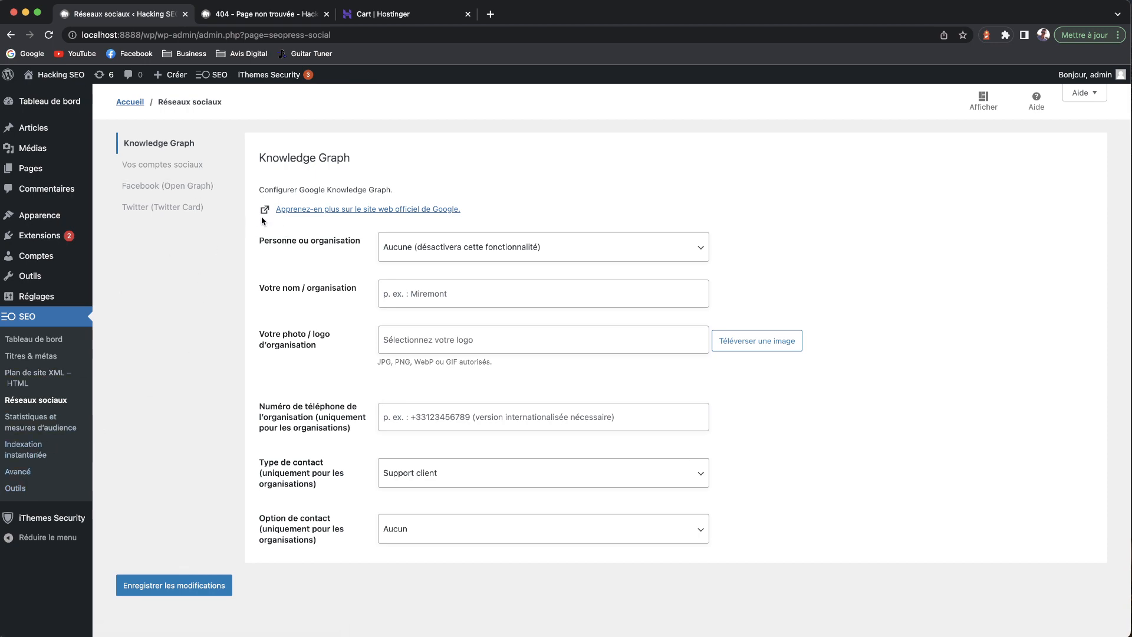
left_click(168, 186)
left_click(167, 207)
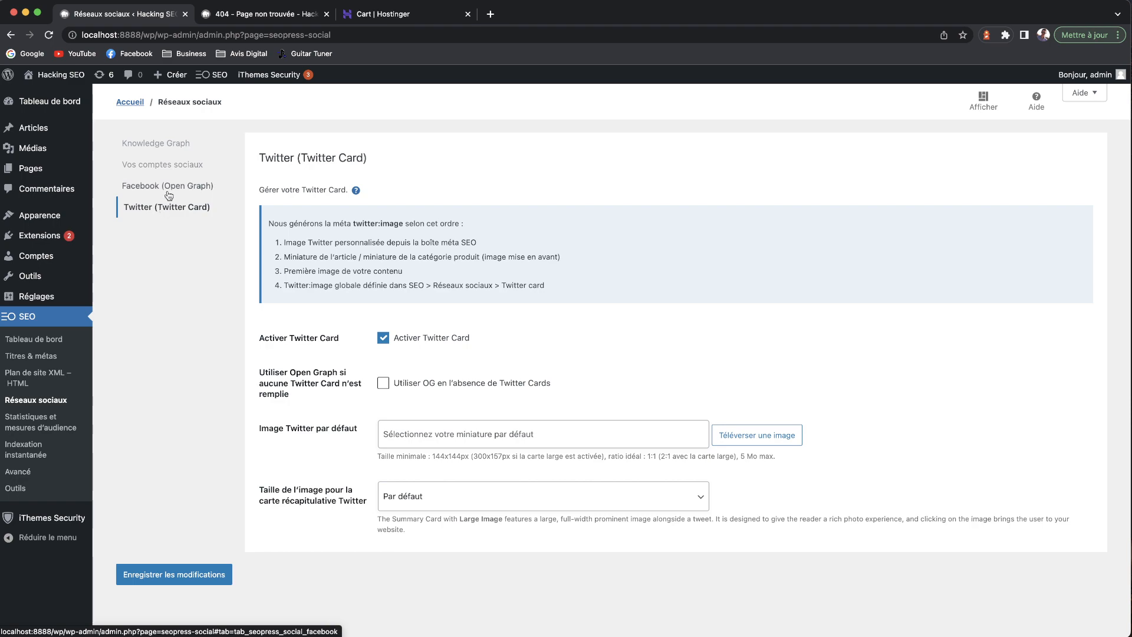
Step: Return to the Facebook (Open Graph) section and examine its image and ID fields, highlighting the example meta property tags
left_click(168, 188)
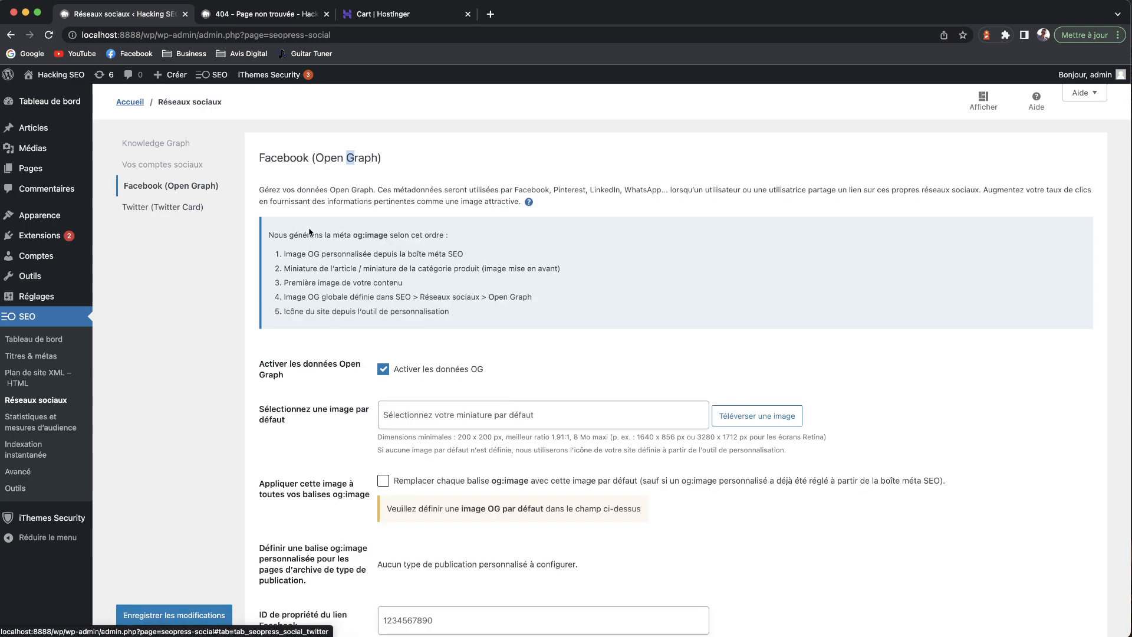
scroll(546, 464, "down", 4)
scroll(546, 463, "down", 1)
left_click_drag(384, 498, 555, 506)
scroll(555, 506, "down", 8)
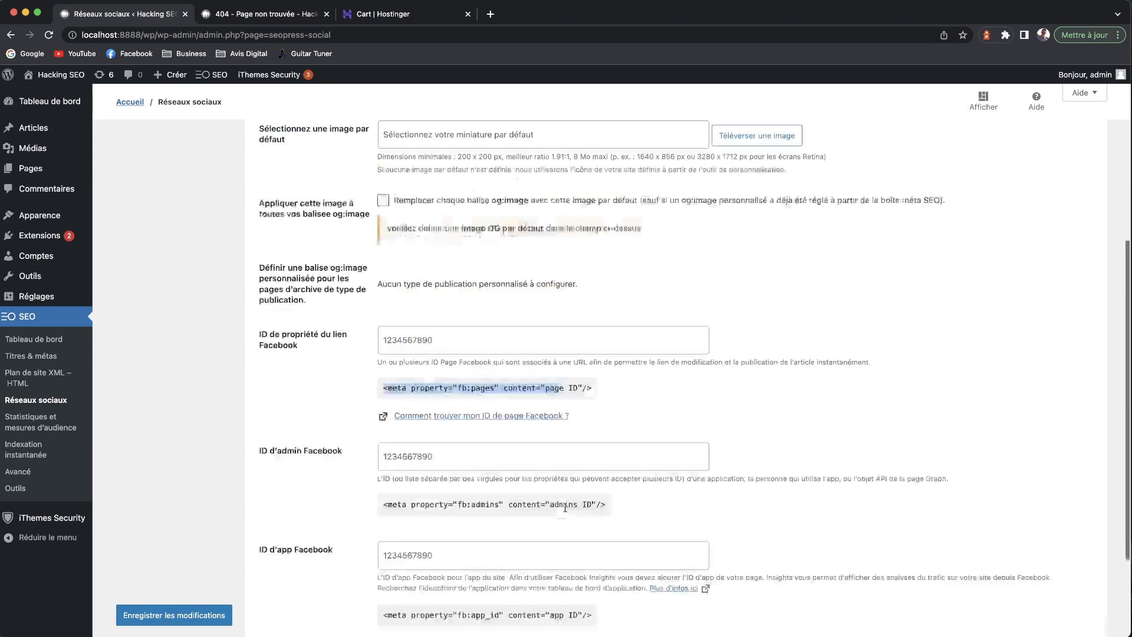
left_click_drag(387, 369, 451, 373)
left_click(451, 372)
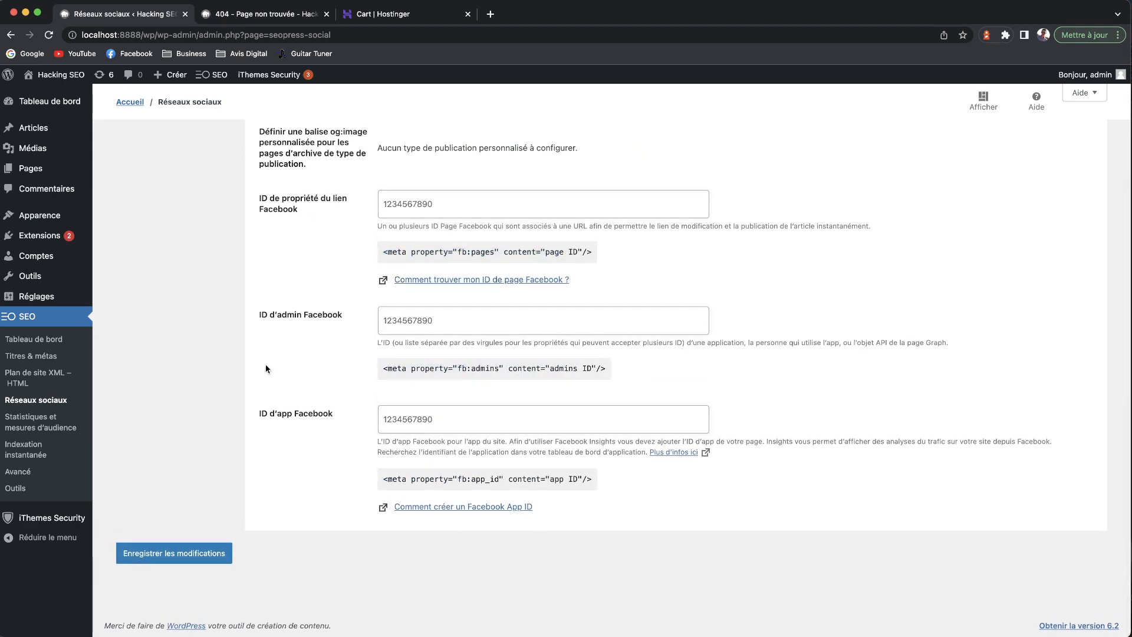
scroll(266, 365, "up", 15)
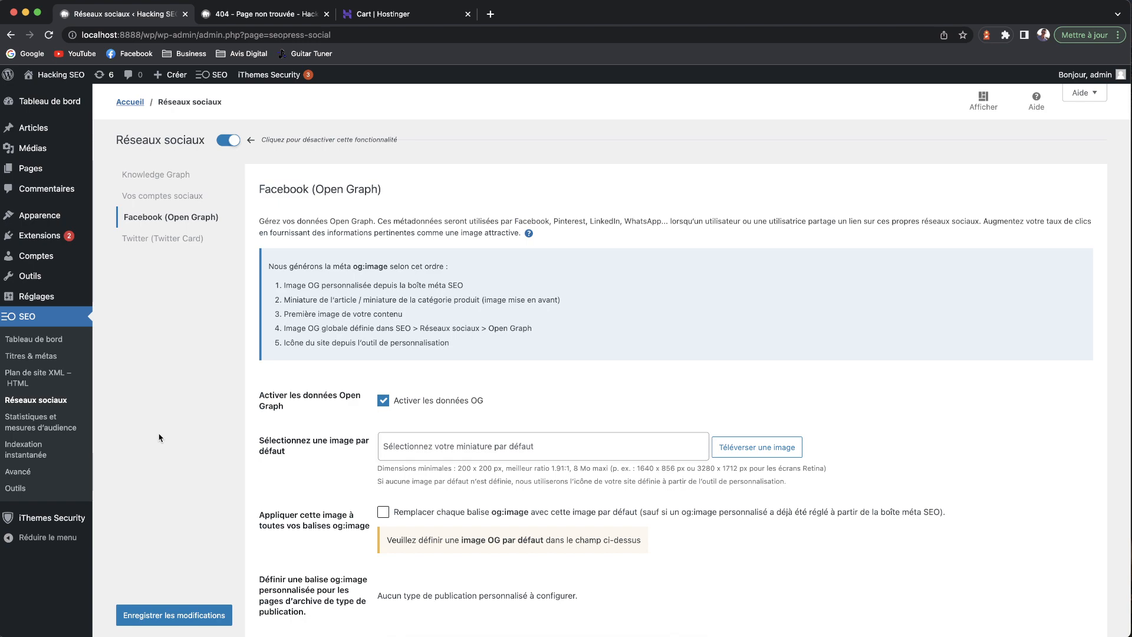
scroll(159, 438, "down", 5)
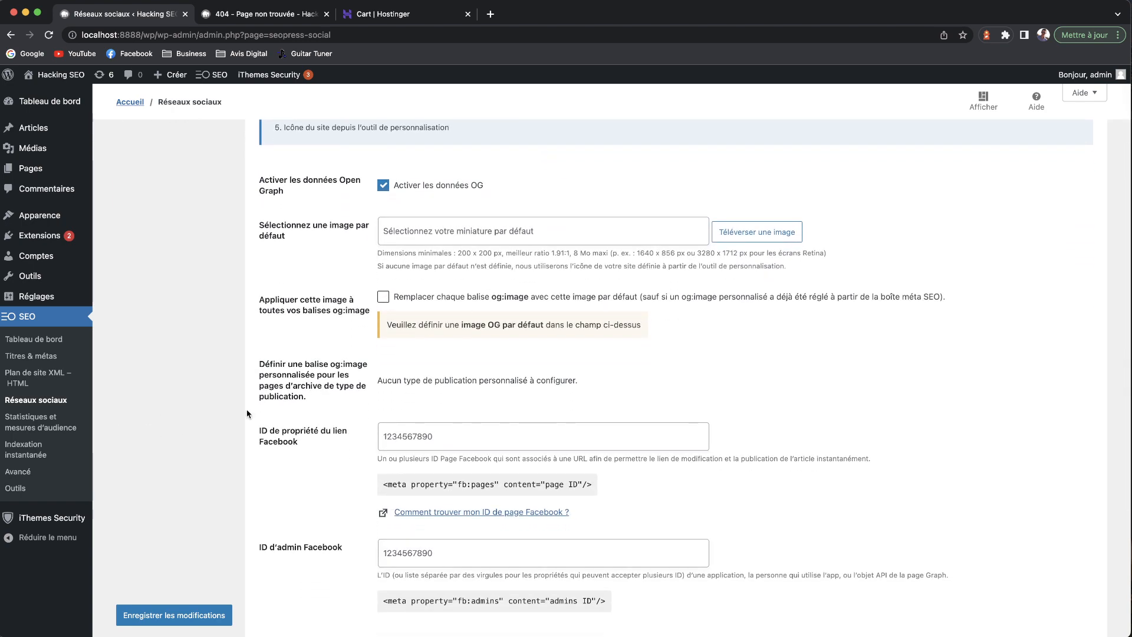
scroll(317, 443, "down", 1)
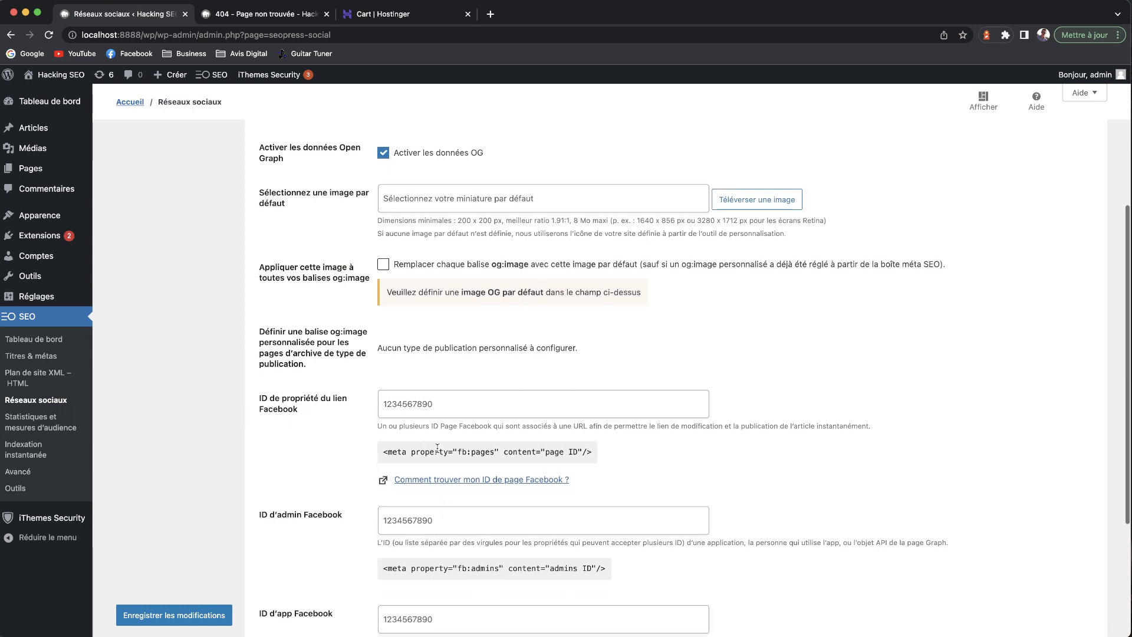
Step: View the Statistiques et mesures d'audience settings with the Google Analytics options, and open the Indexation instantanée page
left_click(26, 451)
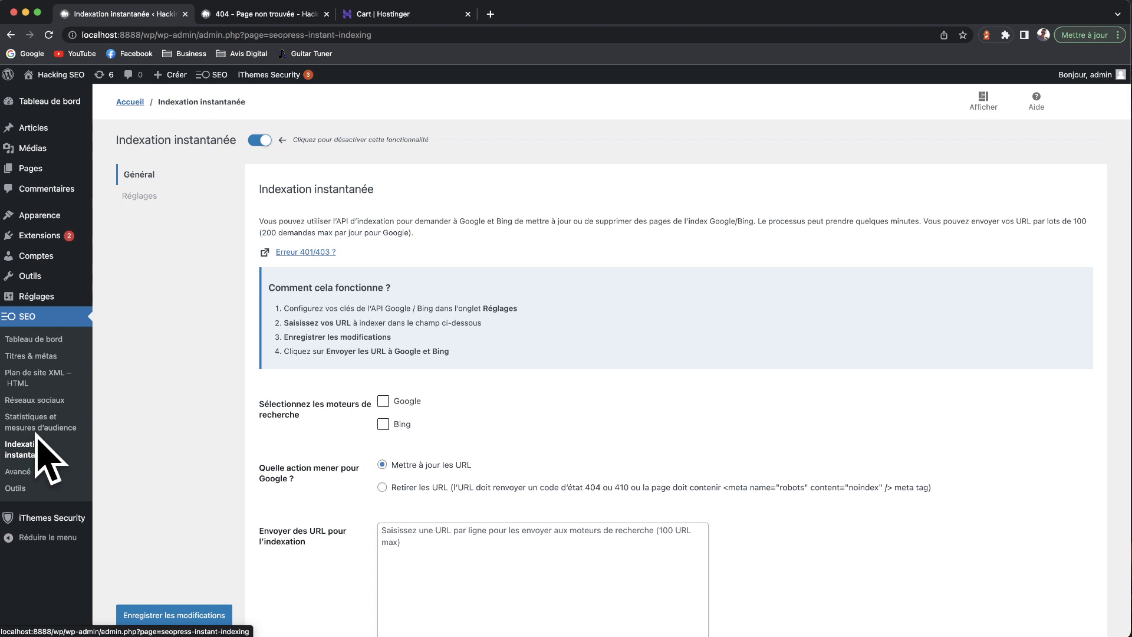
left_click(75, 432)
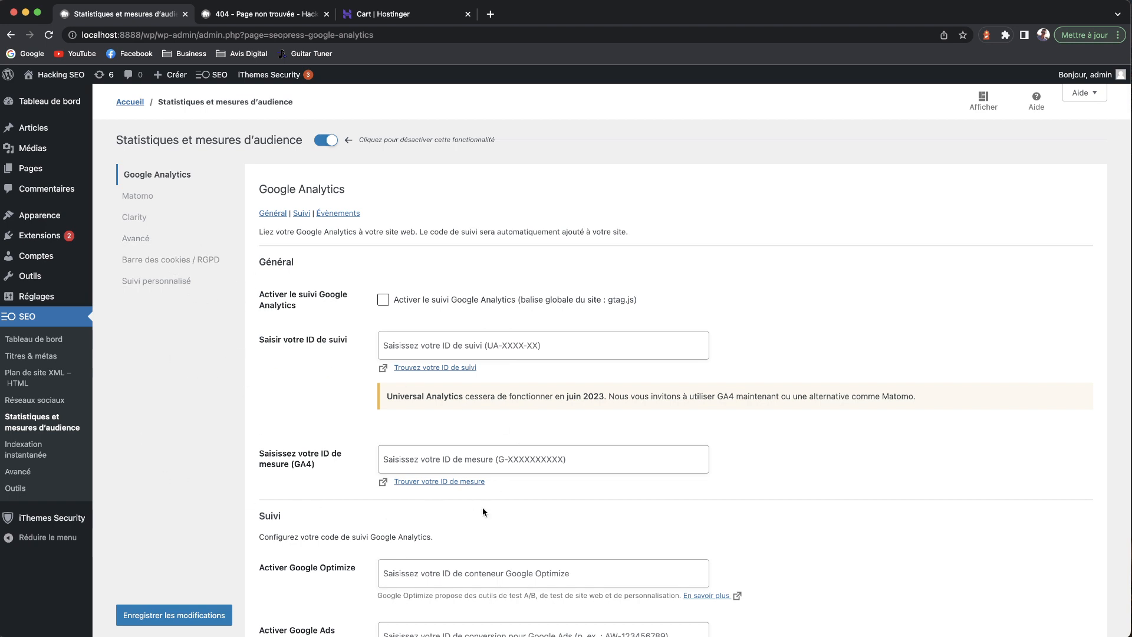
left_click(34, 448)
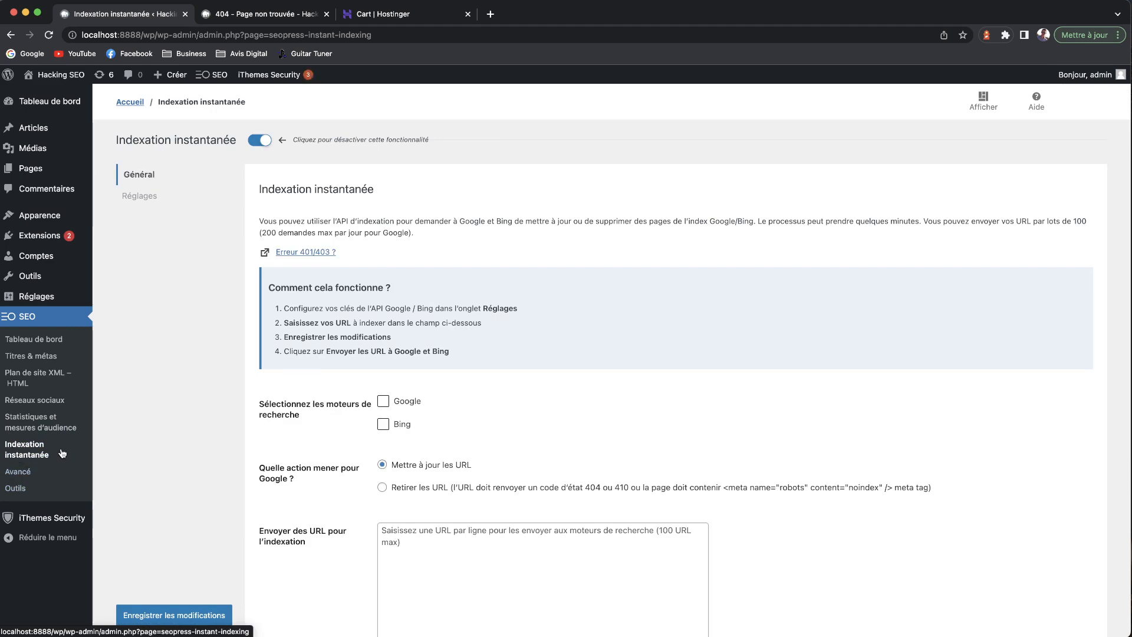
Step: Examine the general instant indexing settings, from the Google and Bing search engine choices to the URL submission box
scroll(435, 363, "down", 6)
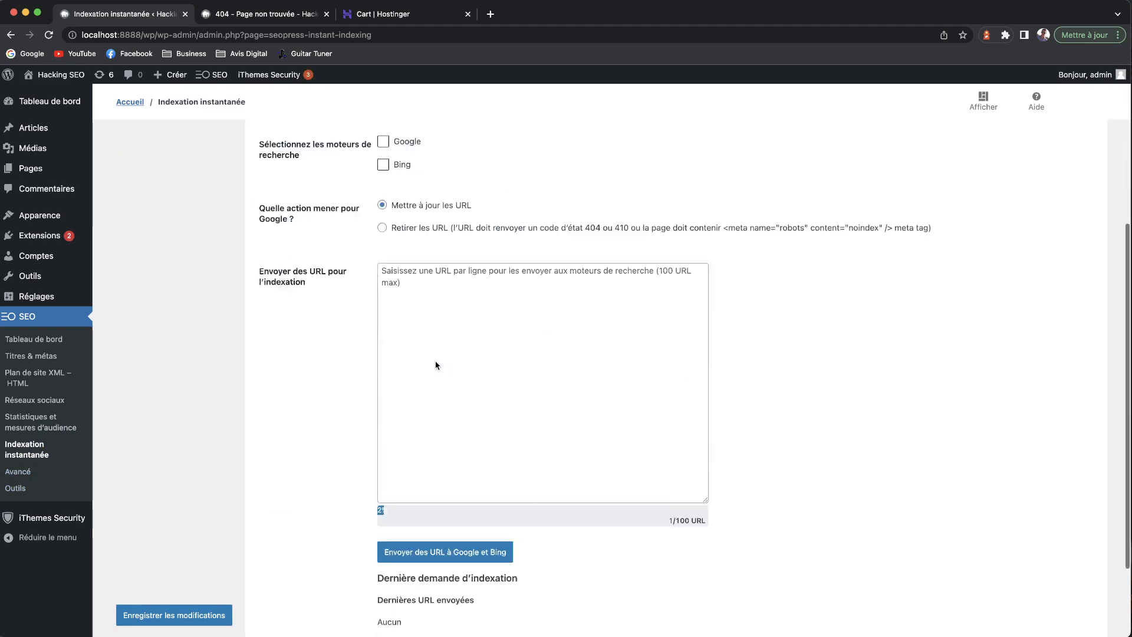
scroll(435, 362, "up", 3)
left_click(443, 440)
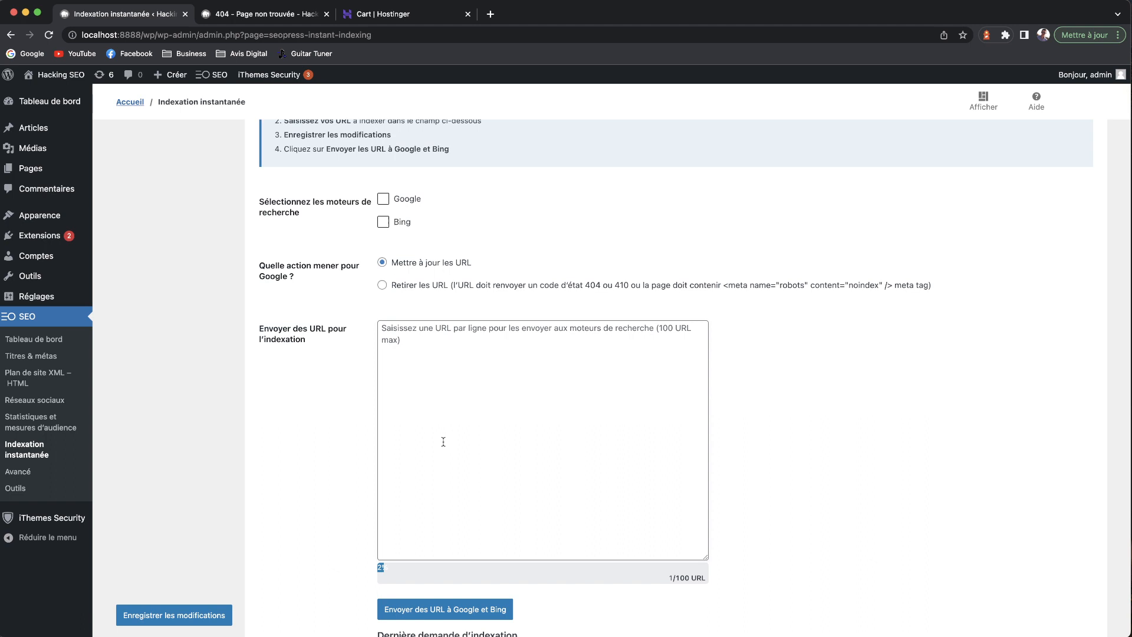
scroll(444, 441, "up", 3)
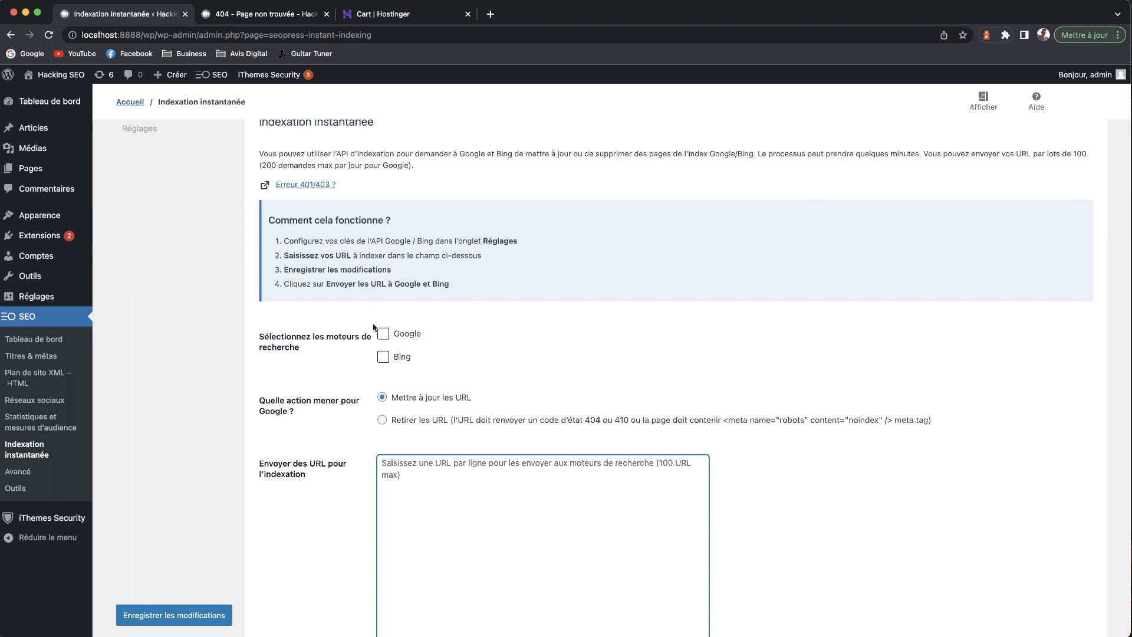
scroll(374, 252, "up", 3)
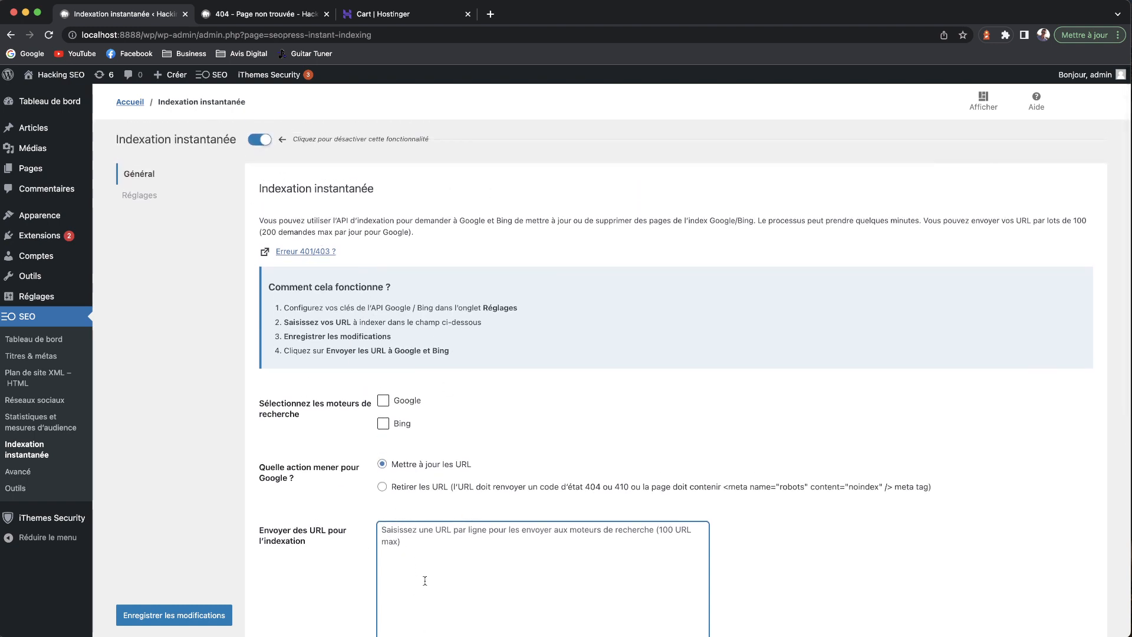
scroll(425, 580, "down", 3)
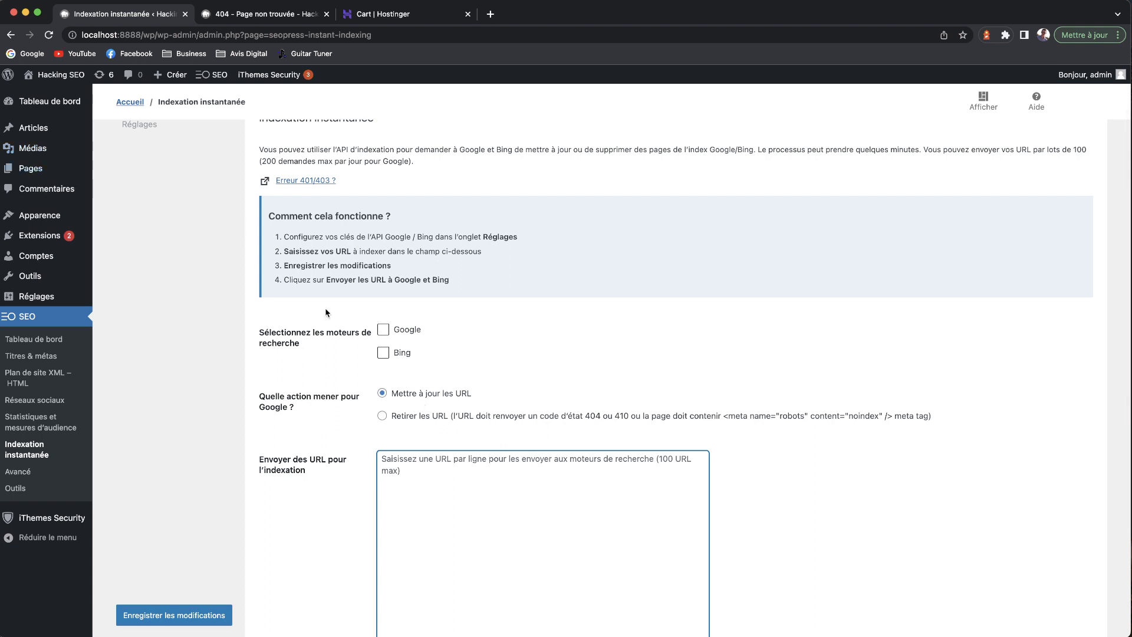
scroll(436, 515, "down", 5)
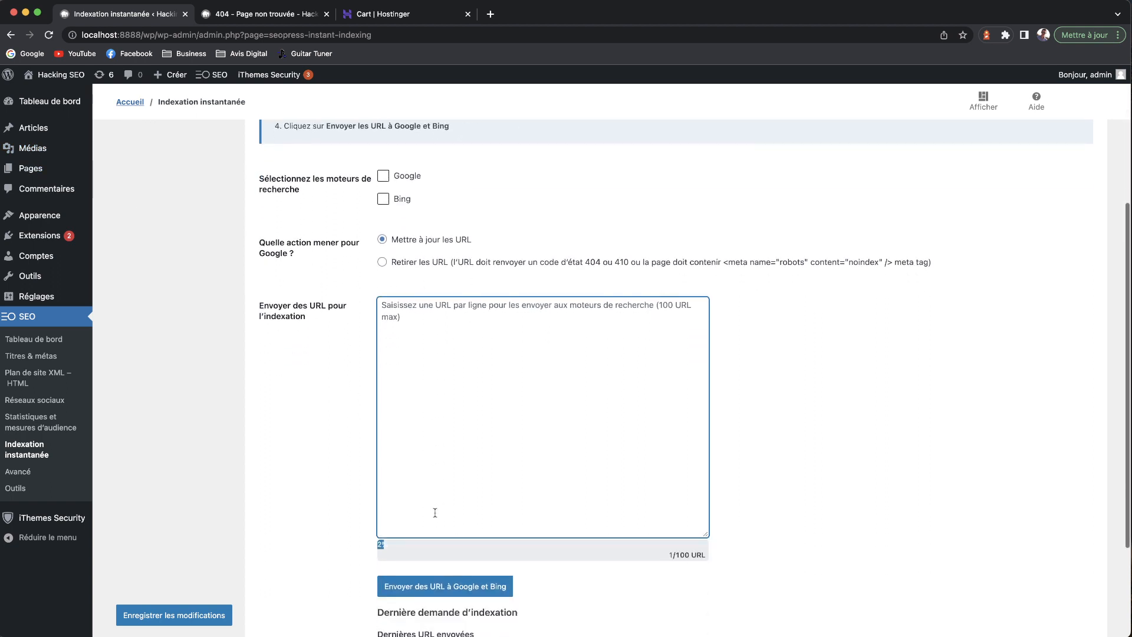
left_click(440, 578)
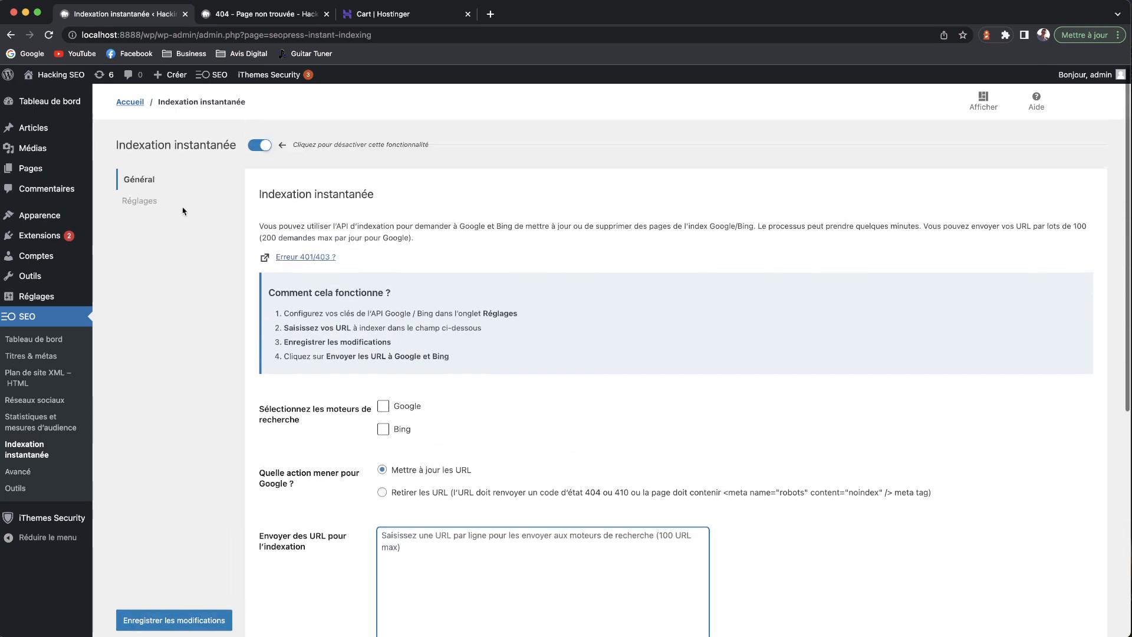
Step: View the Google and Bing API key settings for instant indexing, and return to the general URL submission options
left_click(183, 211)
left_click(436, 334)
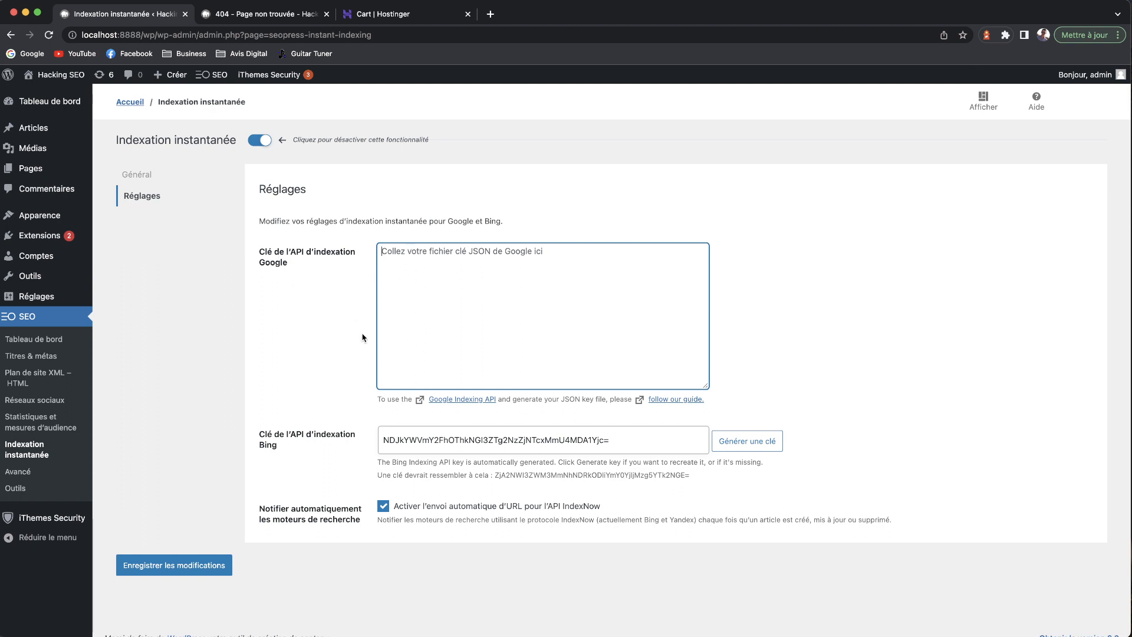
left_click(139, 174)
scroll(435, 463, "down", 6)
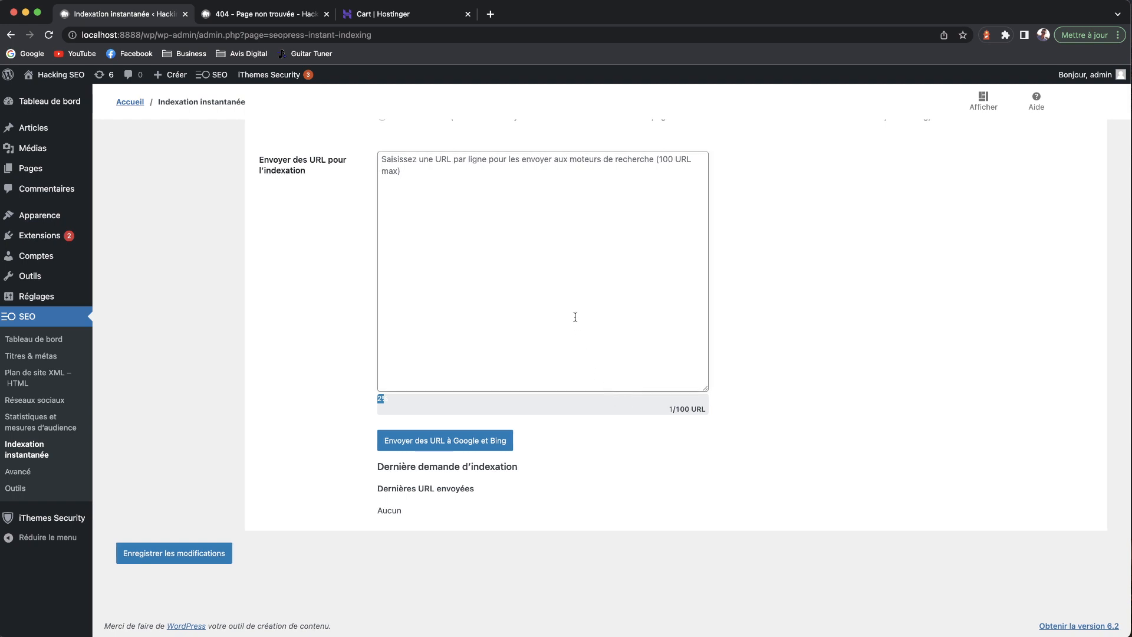
left_click(420, 203)
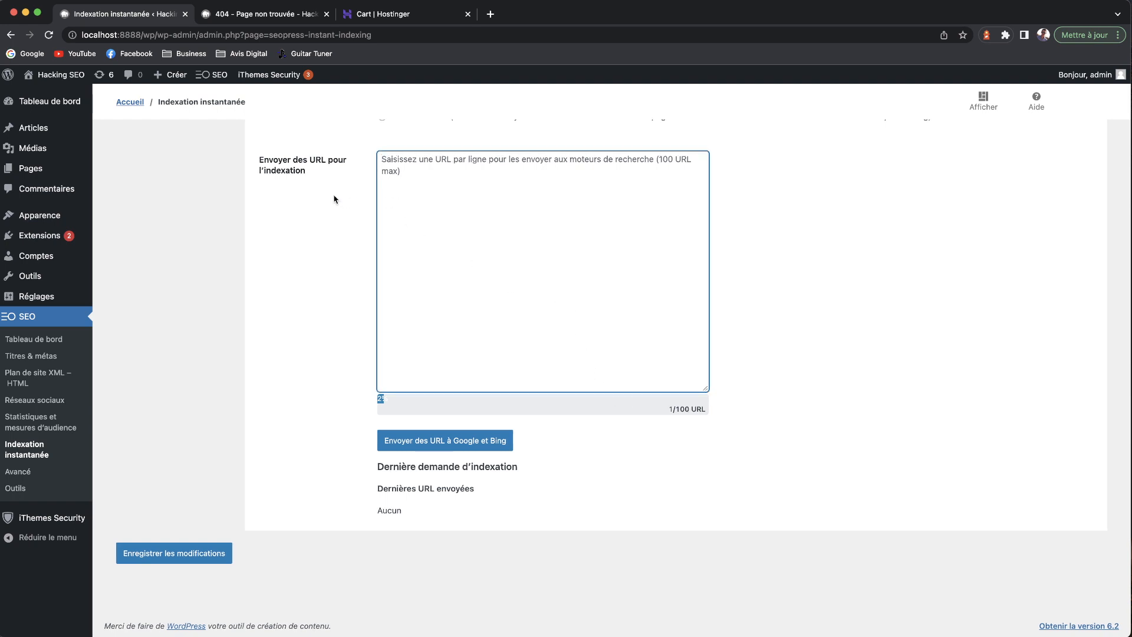
scroll(310, 311, "up", 6)
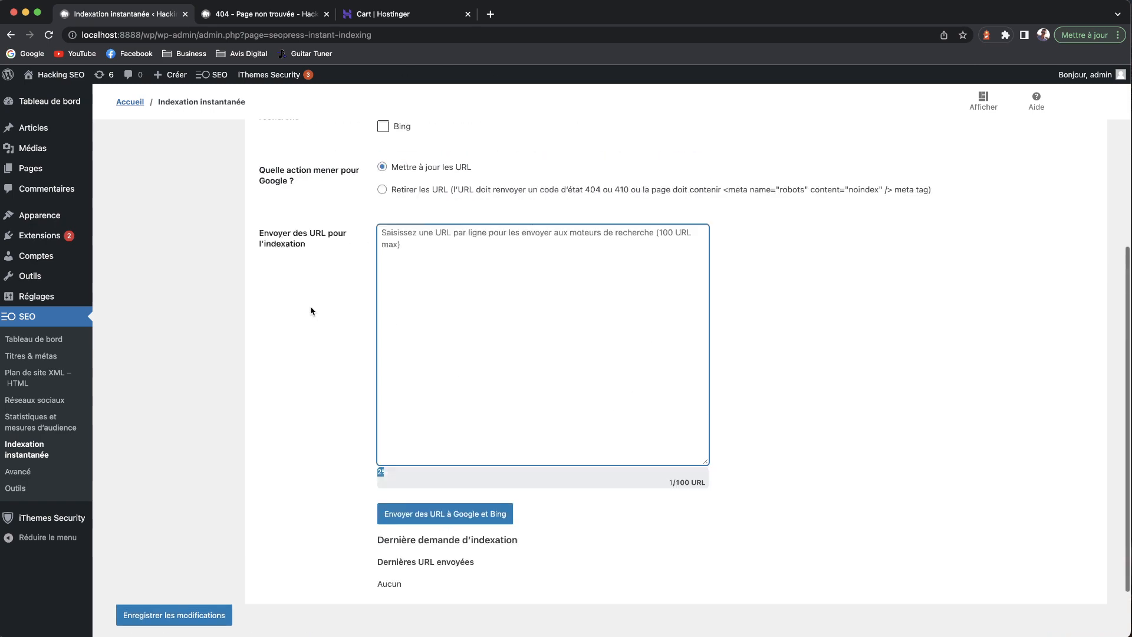
Step: Open SEOPress's advanced settings and review the Référencement des images and Avancé sections
left_click(19, 472)
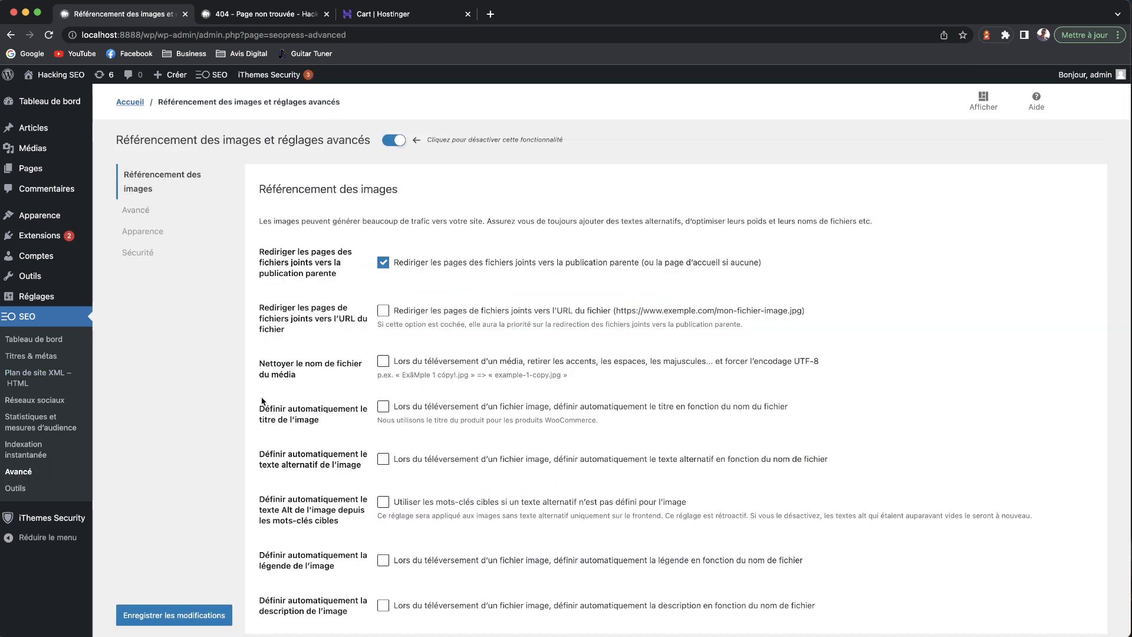
scroll(413, 304, "down", 3)
scroll(442, 301, "up", 3)
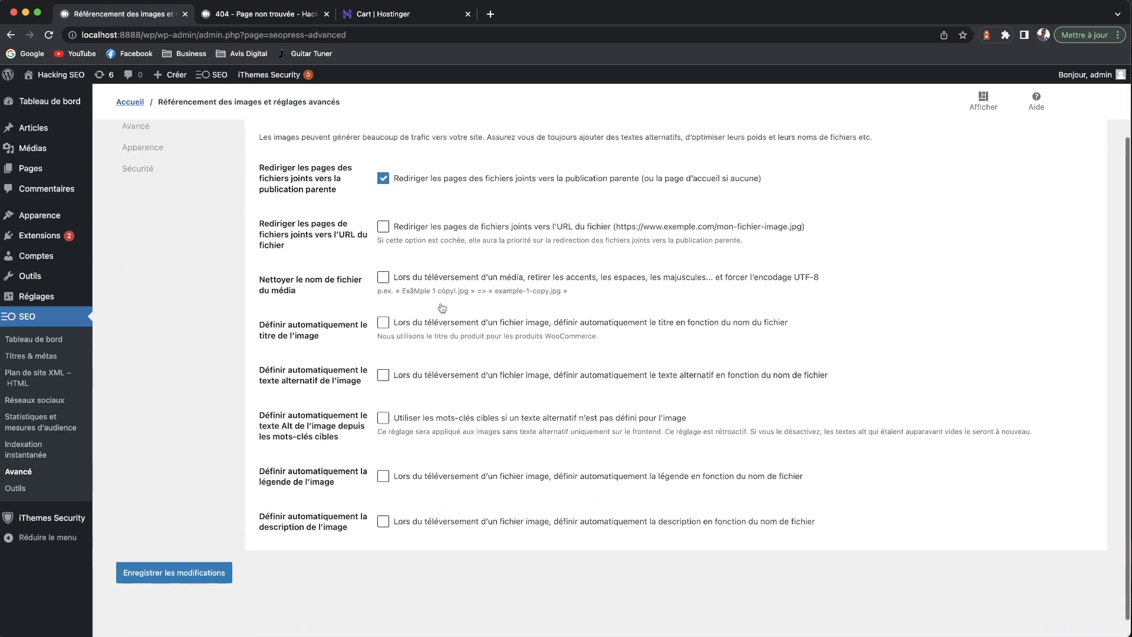
left_click(137, 210)
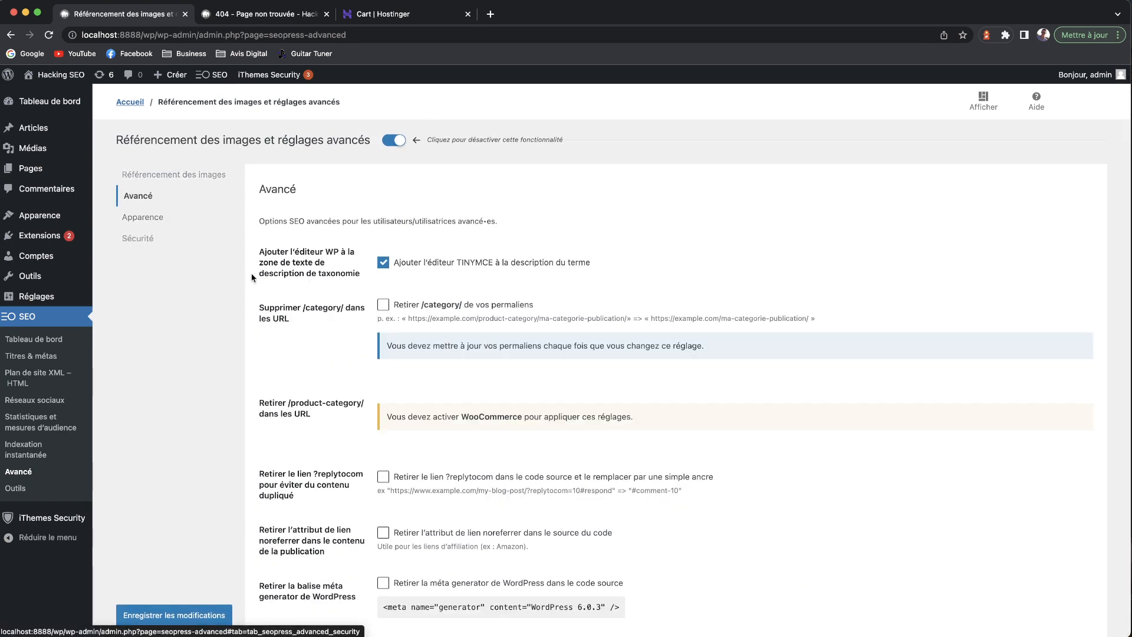
scroll(348, 442, "down", 3)
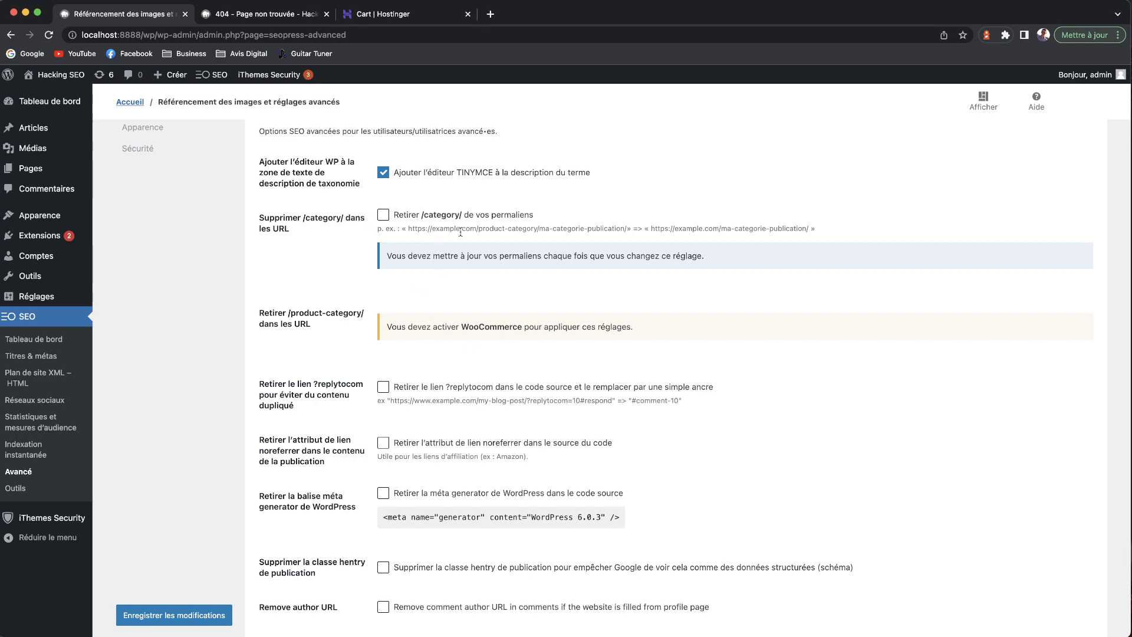
scroll(337, 230, "up", 3)
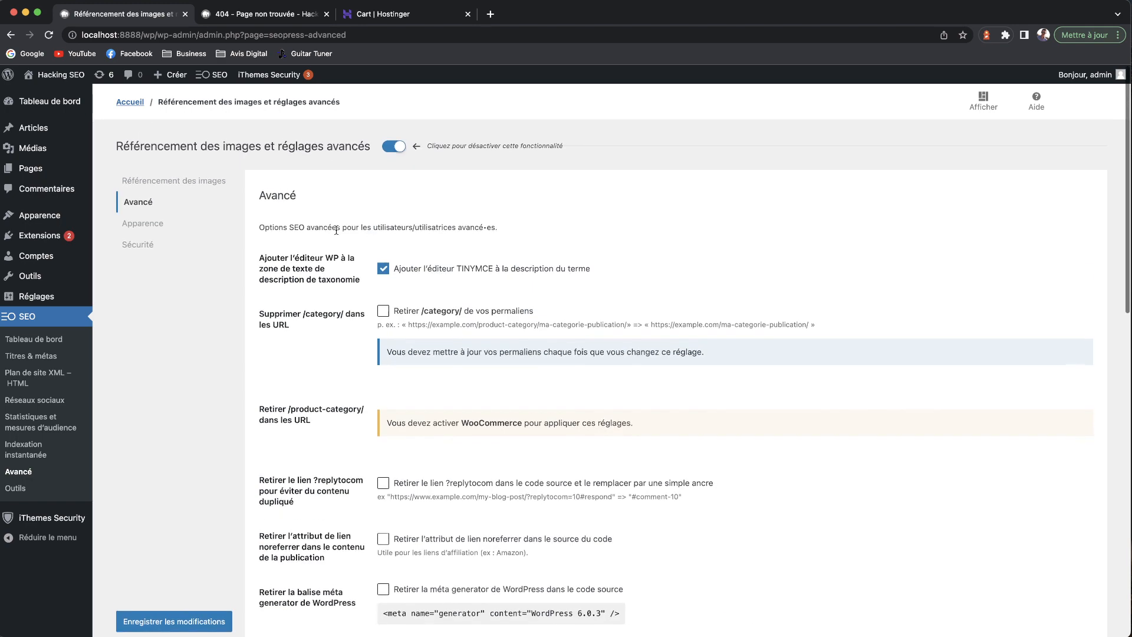
Step: View the Apparence and Sécurité sections of the advanced settings, and open the SEOPress Outils page
left_click(142, 222)
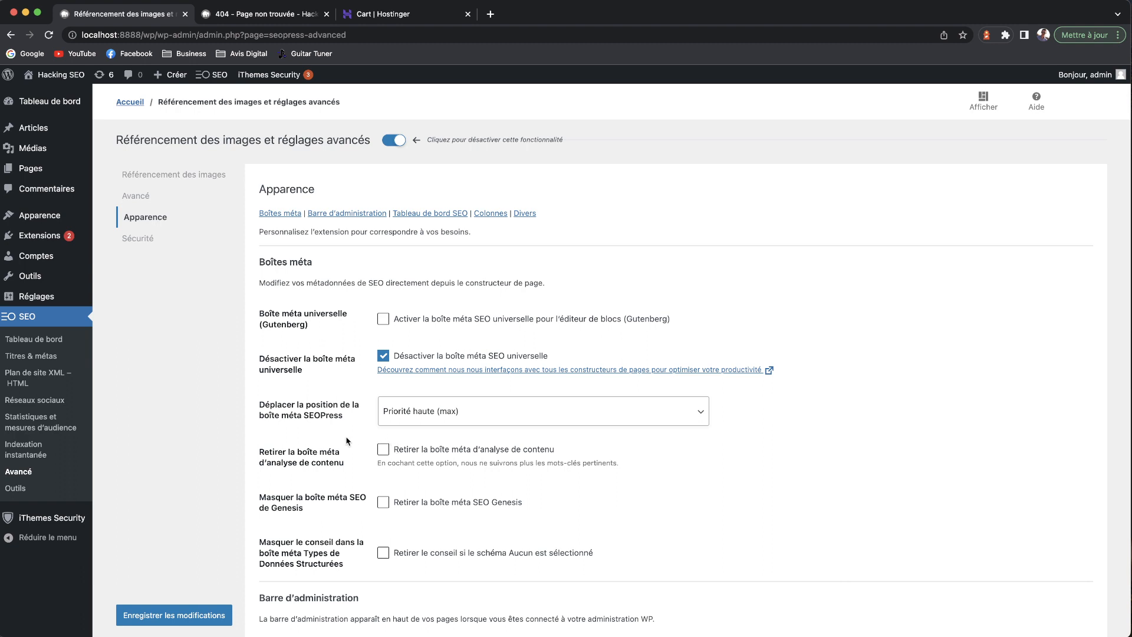
left_click(144, 237)
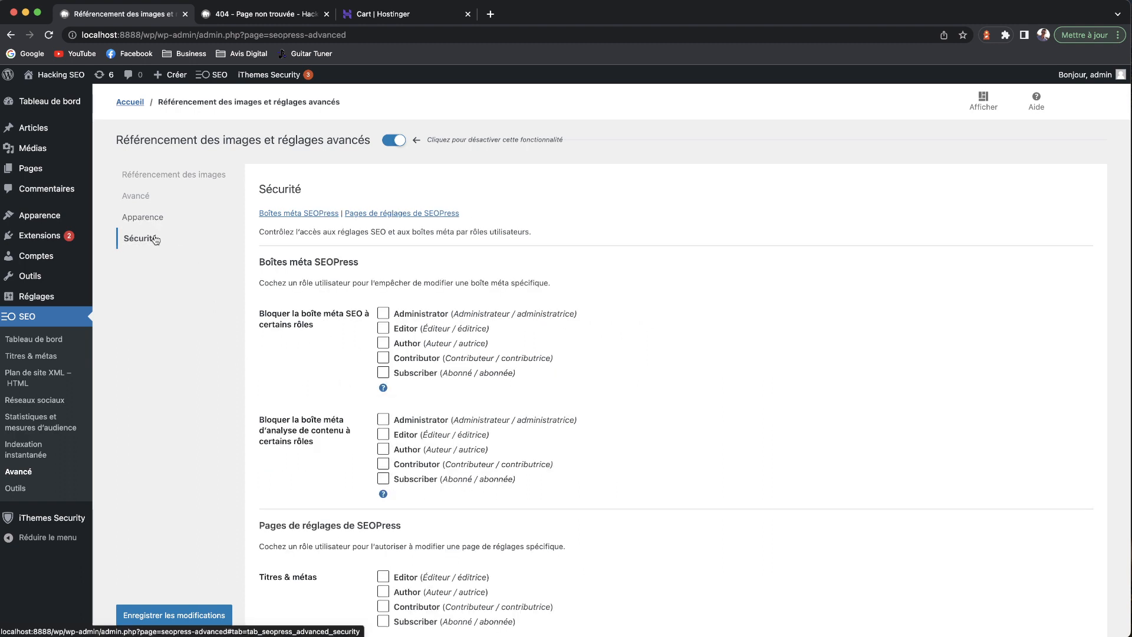
scroll(297, 338, "down", 3)
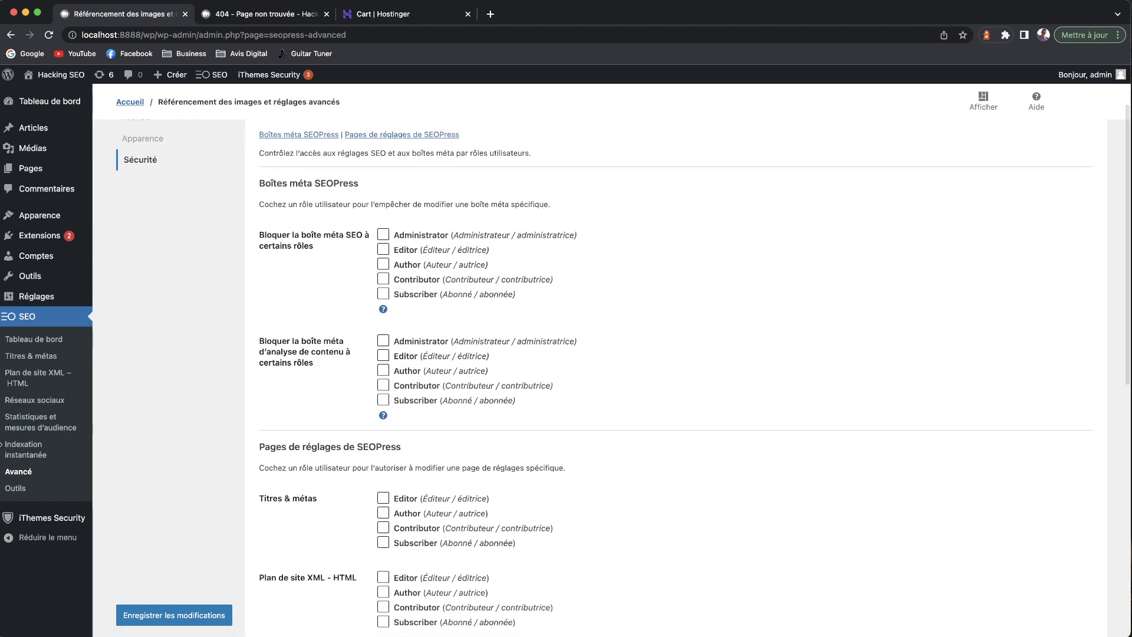
left_click(5, 493)
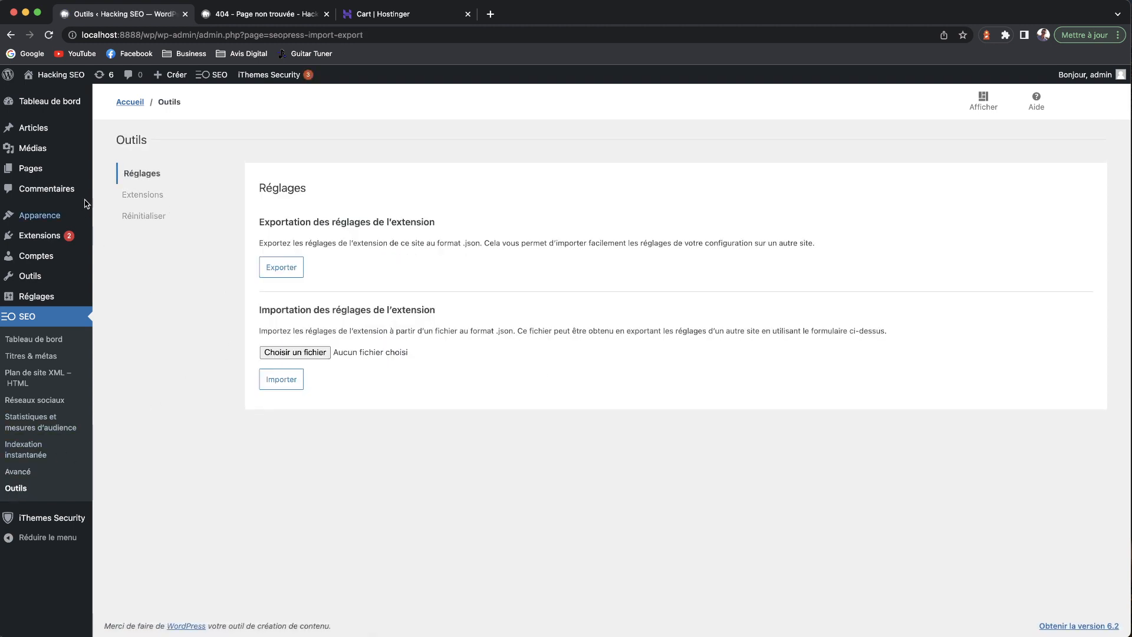
Step: Return to the Référencement des images settings and examine the media file name cleaning option, highlighting its example file name
left_click(25, 451)
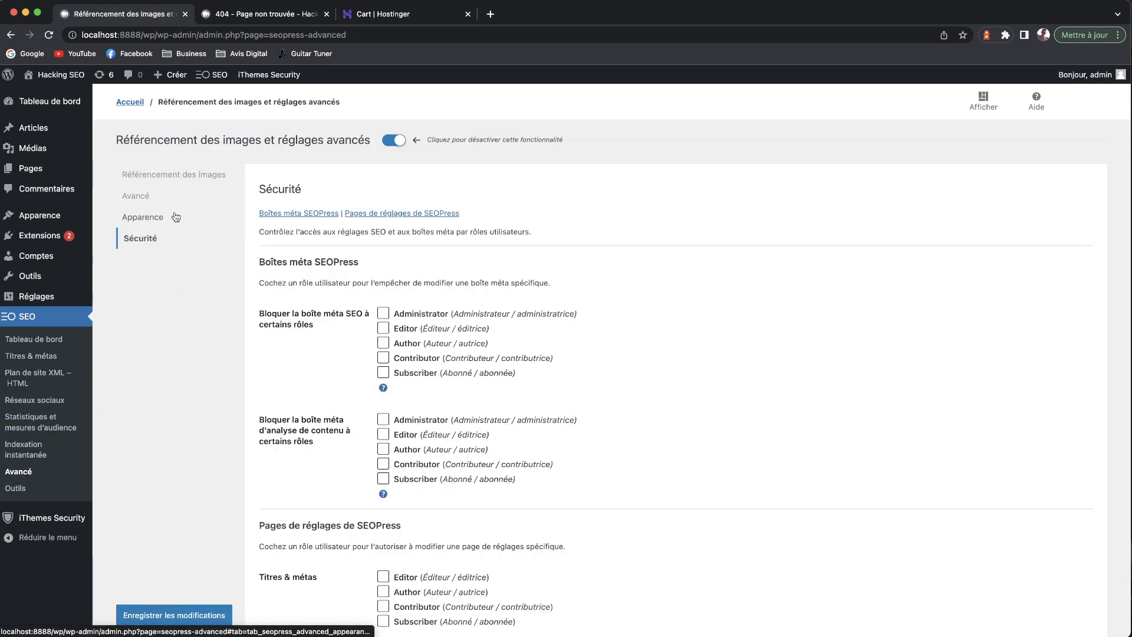
left_click(137, 210)
left_click(142, 186)
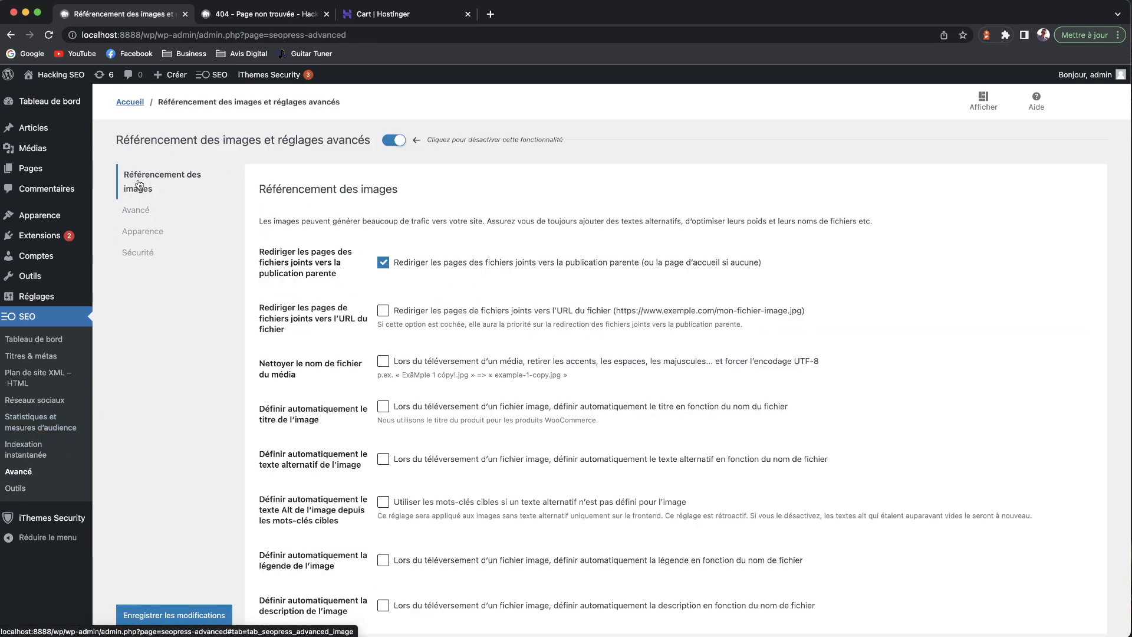
scroll(486, 360, "down", 3)
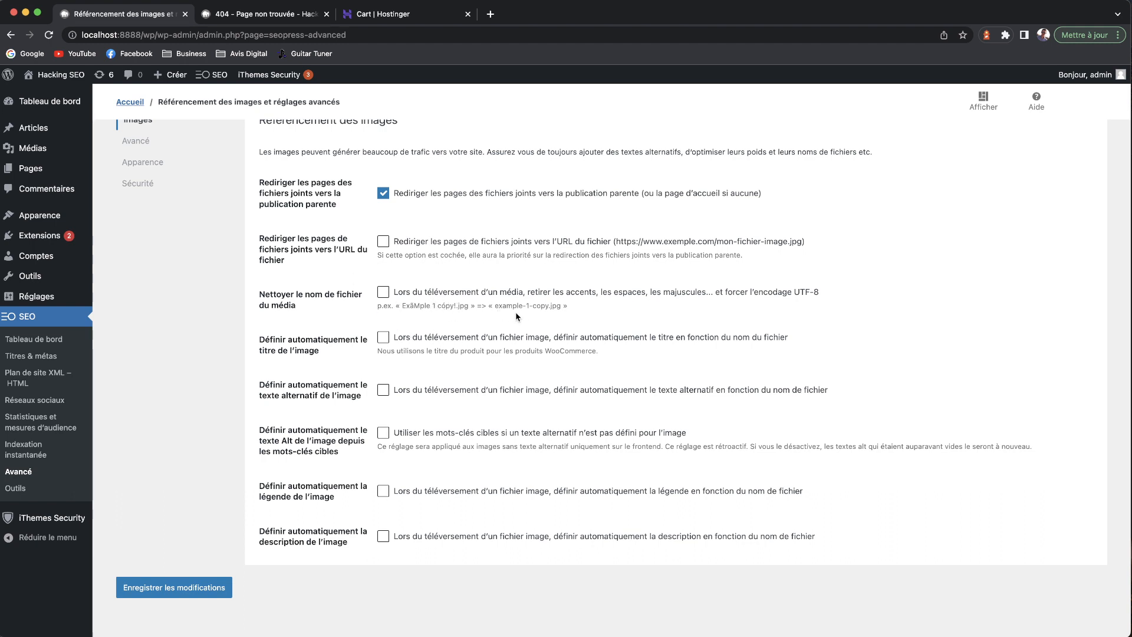
left_click_drag(404, 305, 460, 307)
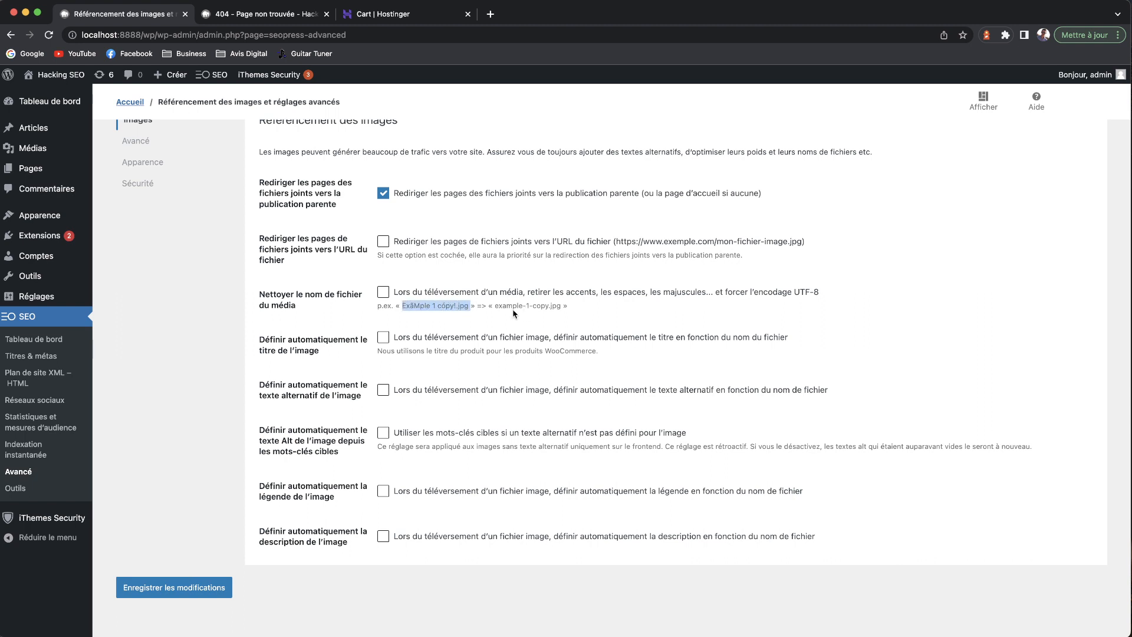
left_click(558, 308)
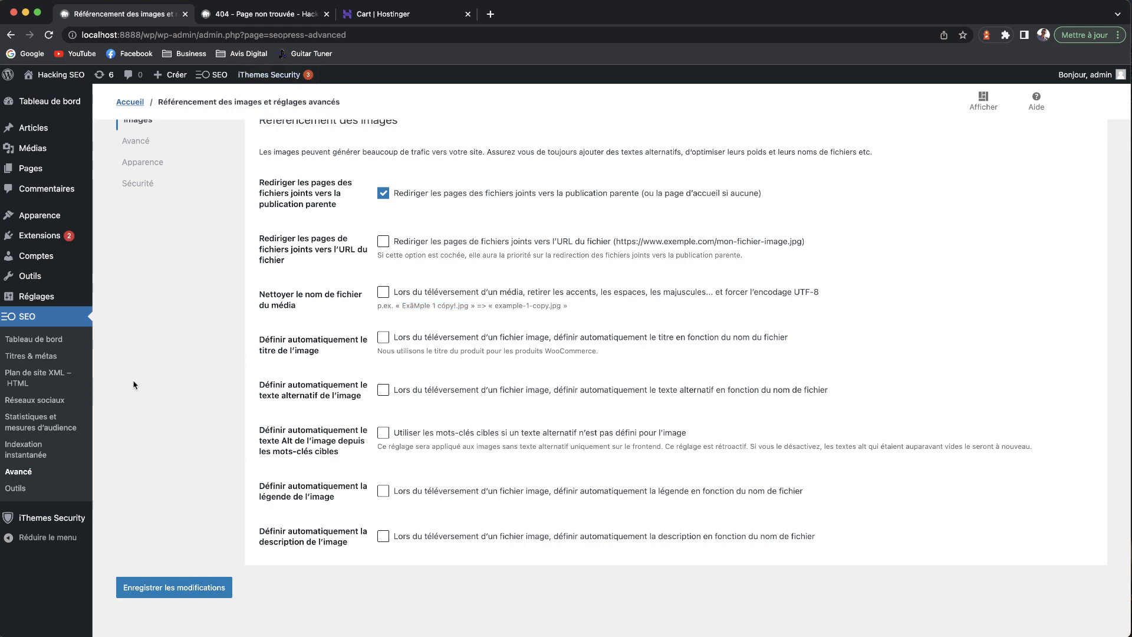
Step: Search the WordPress plugin directory for "Internal Link Juicer"
mouse_move(39, 282)
left_click(44, 238)
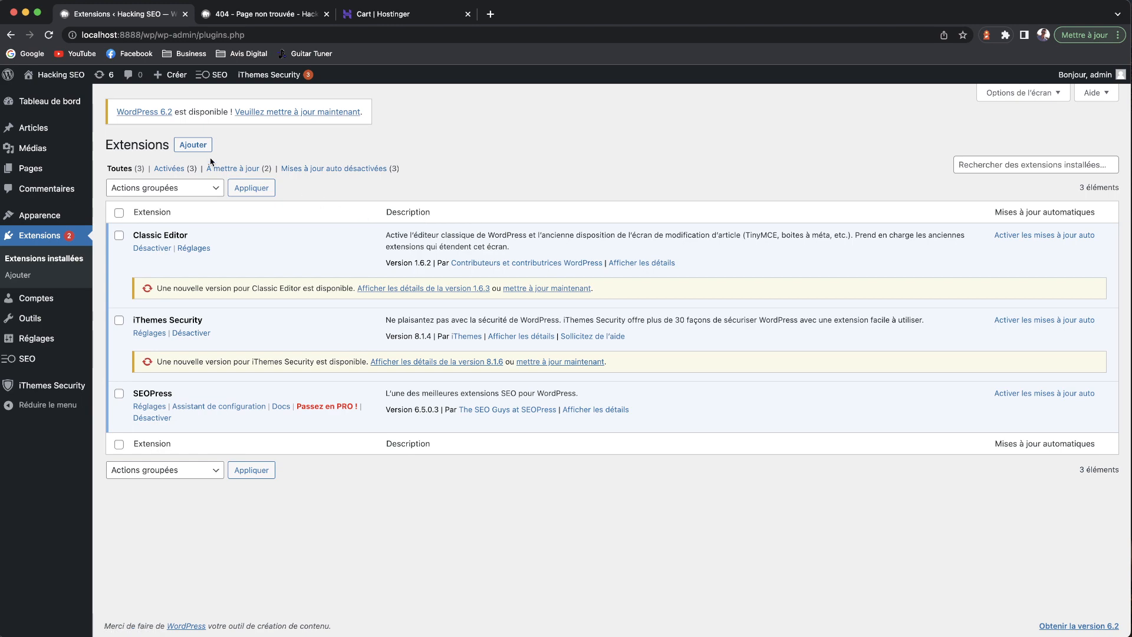
left_click(200, 147)
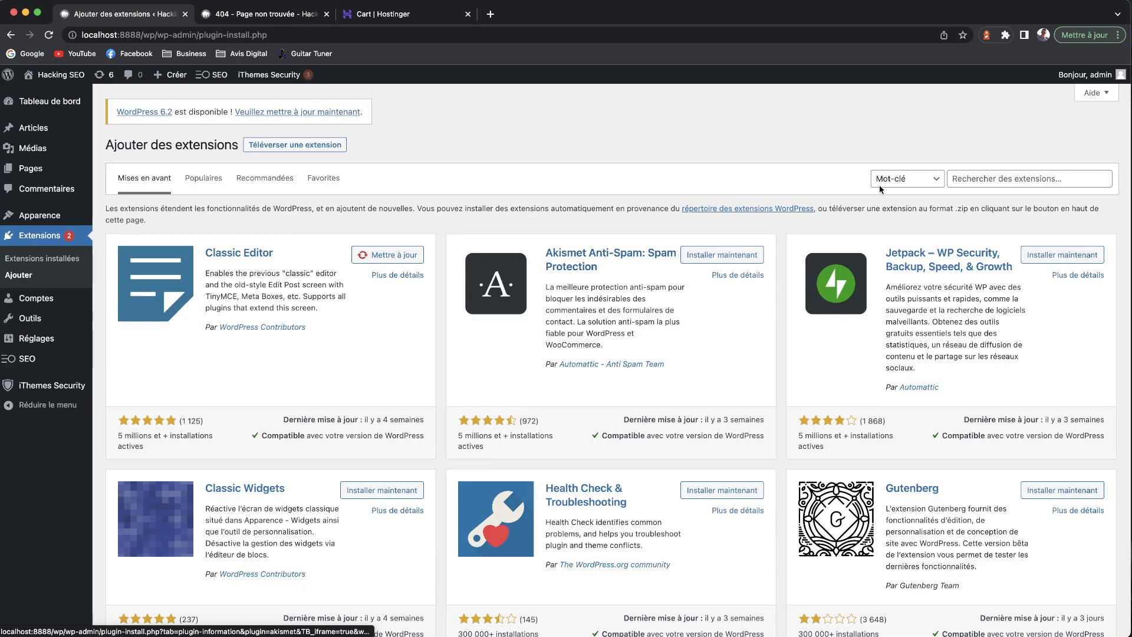
left_click(1001, 178)
type("In")
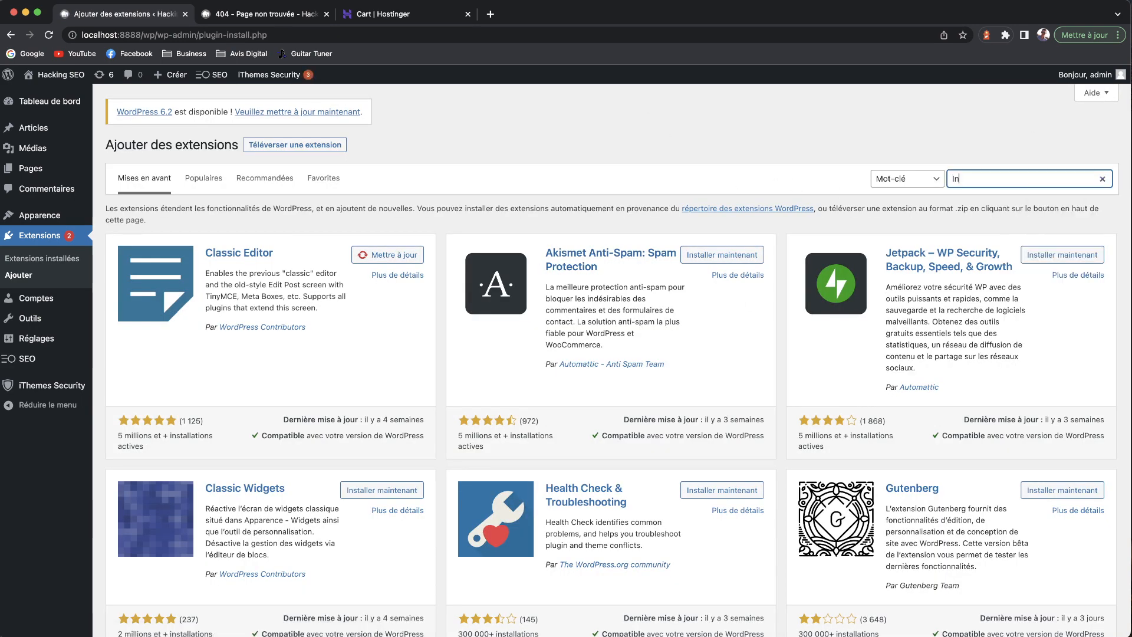
type("terval Link Juicer")
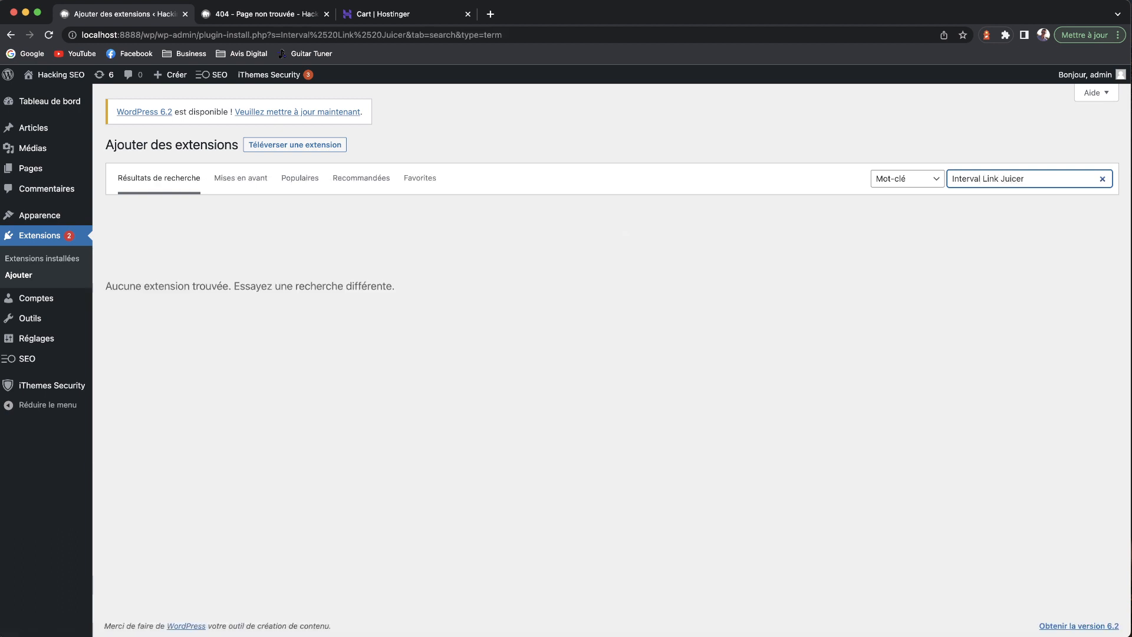
key("super+a")
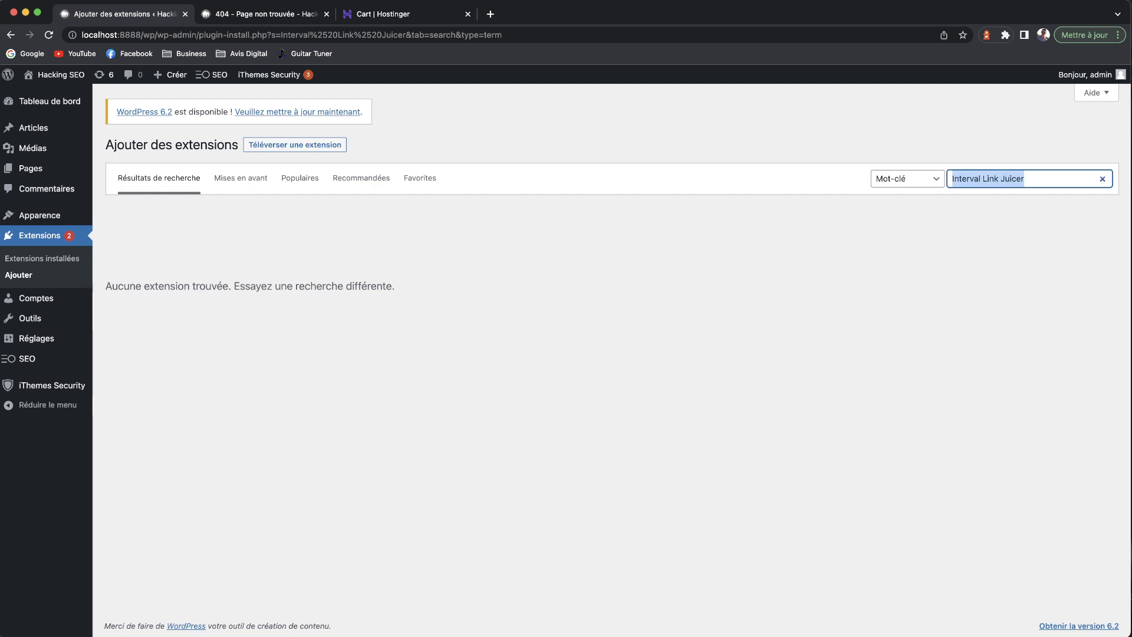
left_click(979, 179)
key("BackSpace")
type("n")
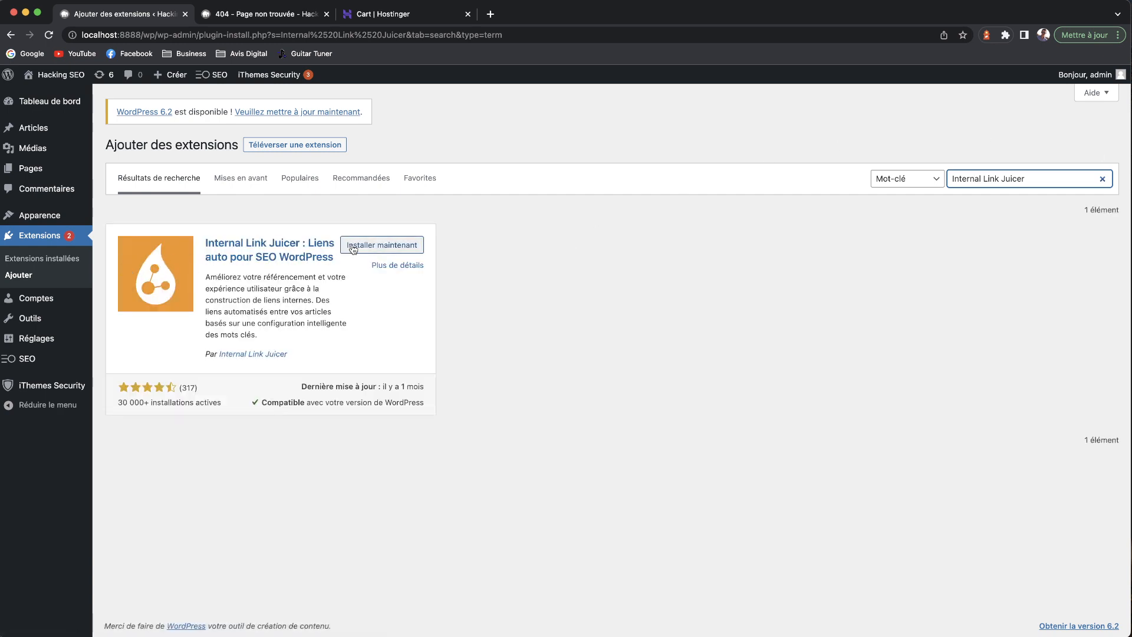
Step: Install and activate Internal Link Juicer, skipping its notification opt-in and interactive tutorial to reach the plugin's dashboard
left_click(376, 247)
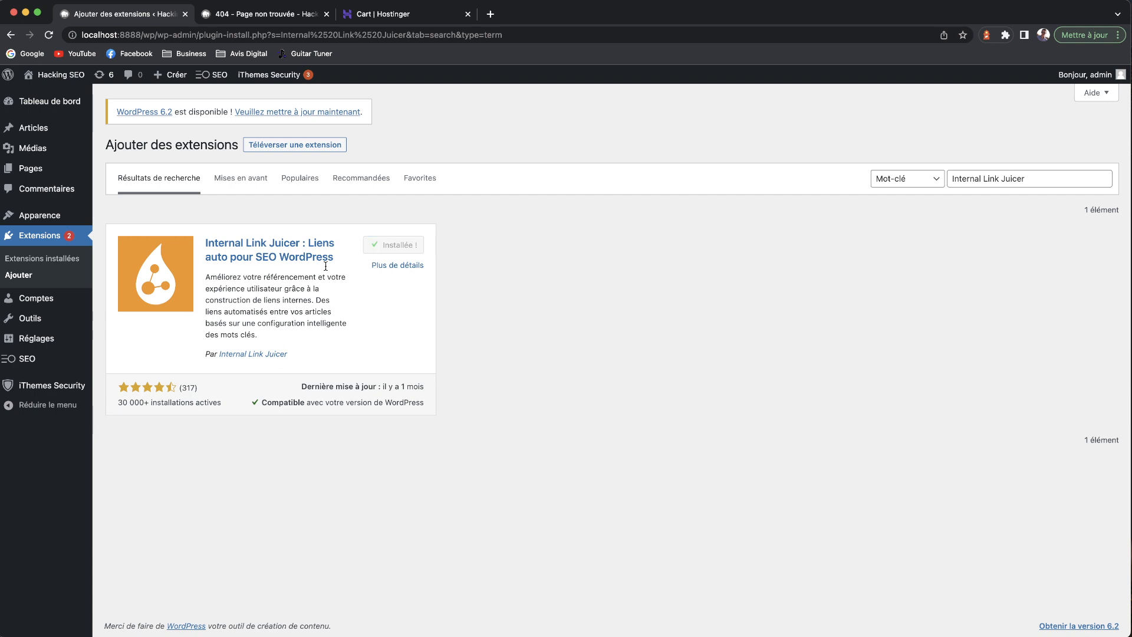
left_click(401, 251)
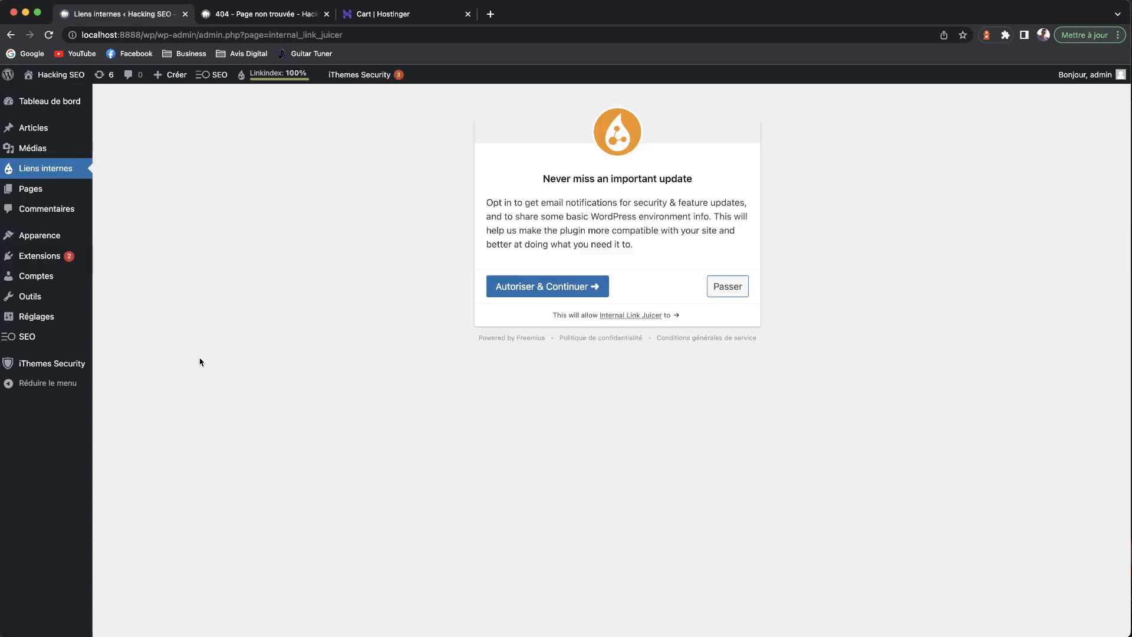
left_click(728, 286)
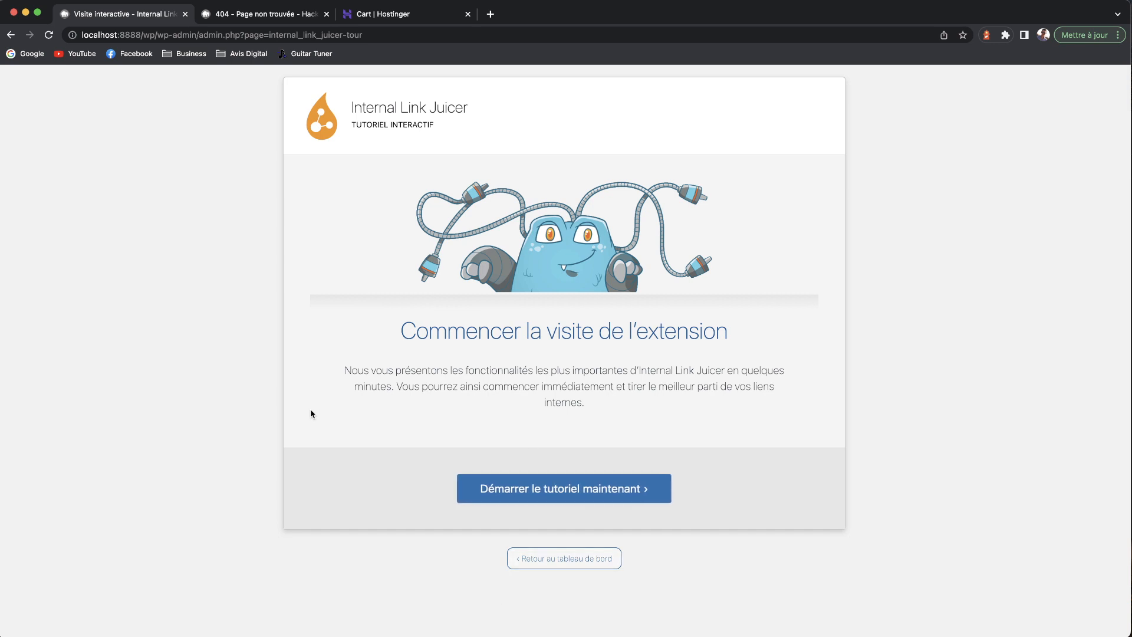
left_click(536, 560)
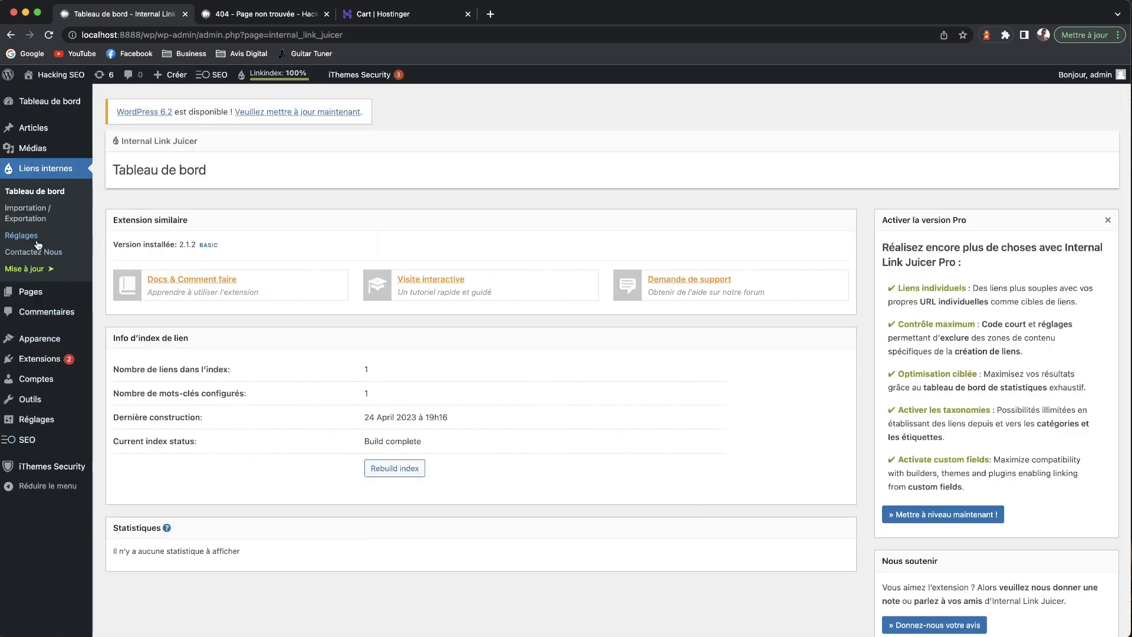
Step: Open the Internal Link Juicer settings and examine the Contenu section, from the publication type whitelist to the excluded HTML areas
left_click(18, 235)
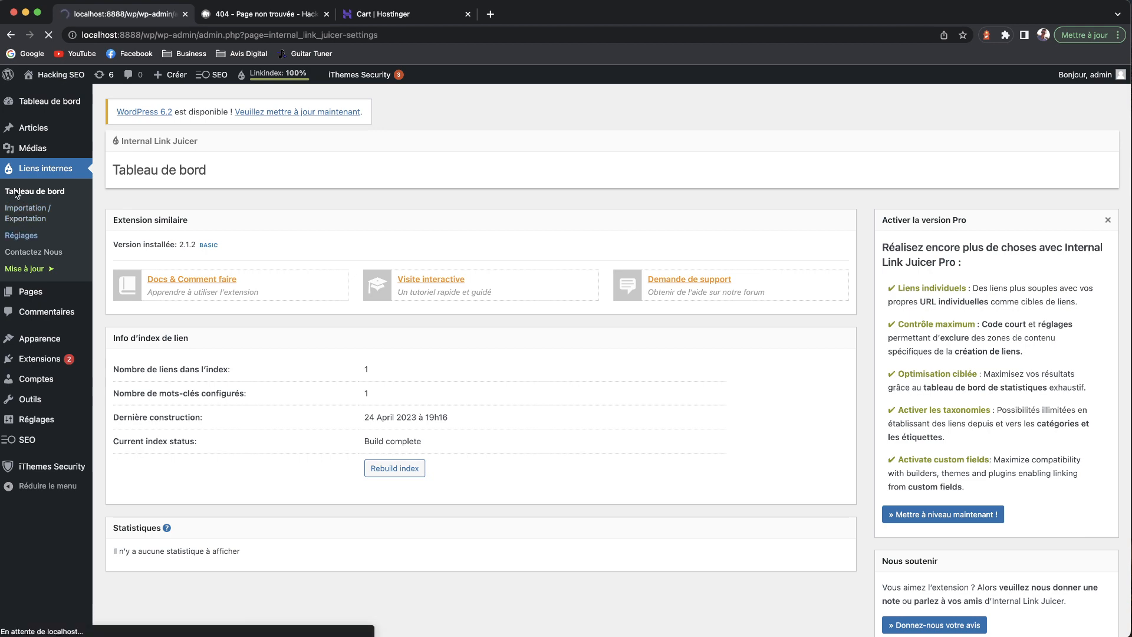
left_click(171, 230)
scroll(173, 442, "down", 1)
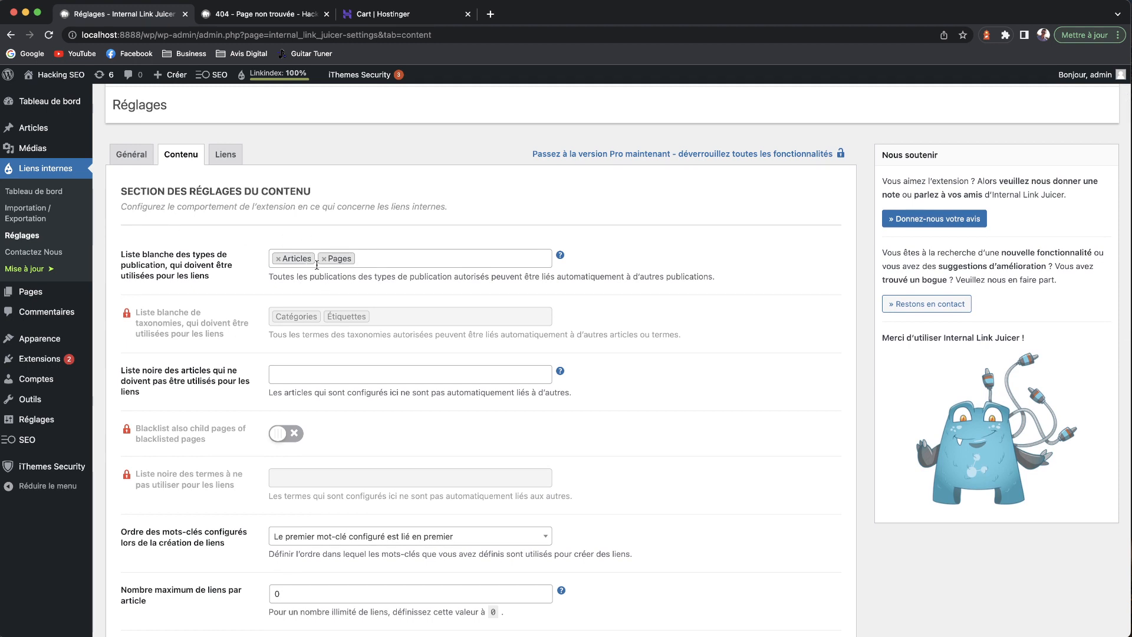
scroll(316, 265, "down", 1)
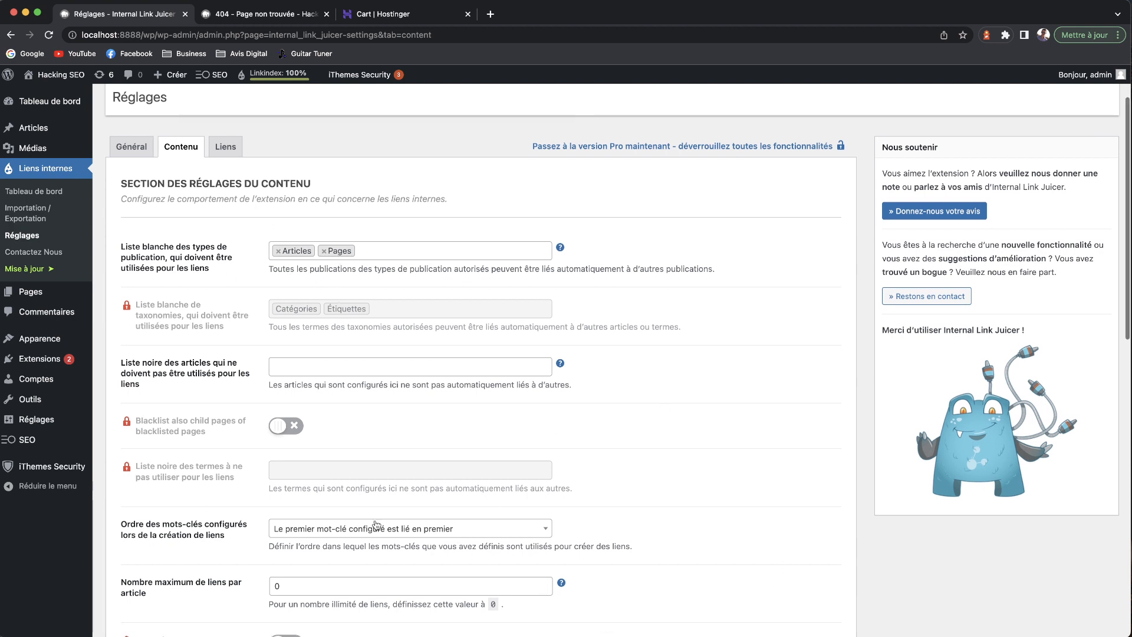
scroll(376, 525, "down", 5)
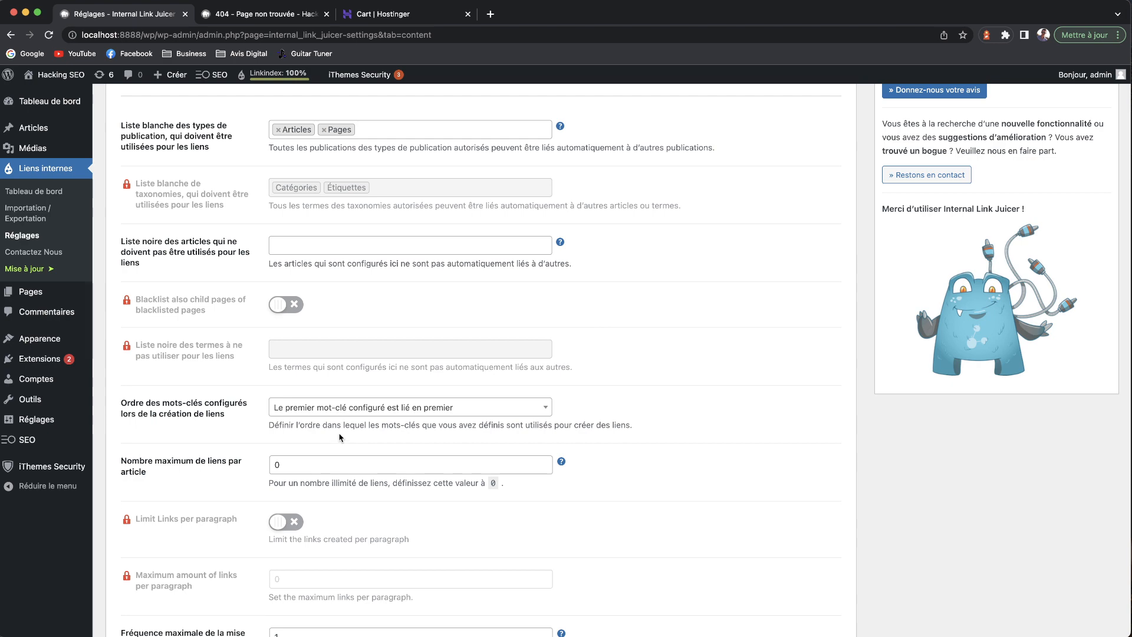
scroll(341, 438, "up", 5)
scroll(218, 221, "down", 10)
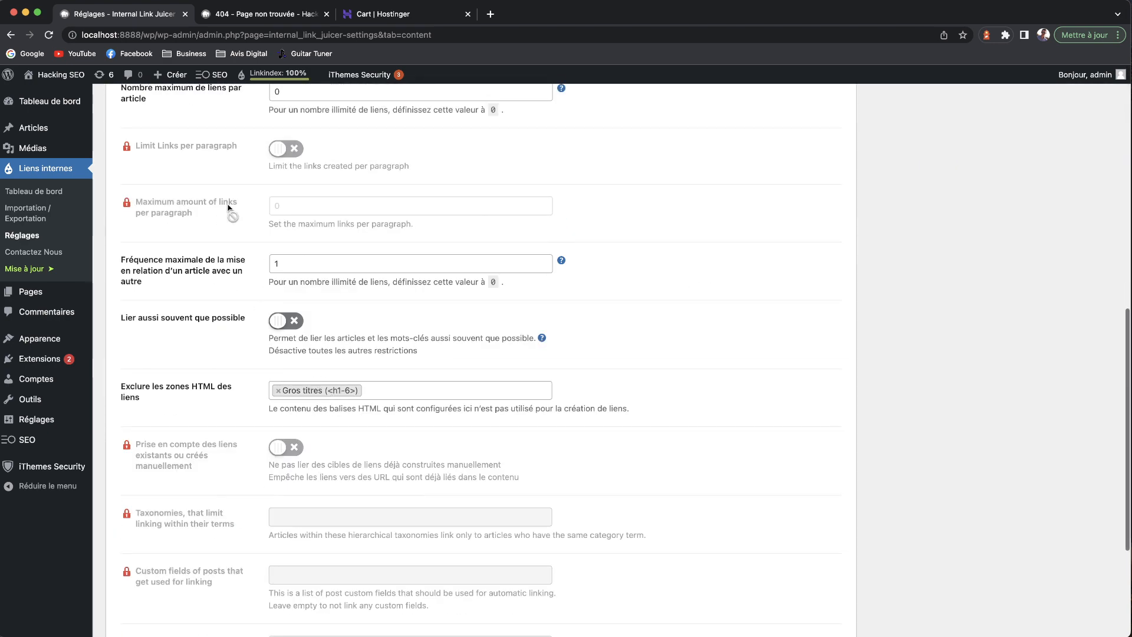
scroll(356, 434, "down", 5)
scroll(143, 213, "up", 2)
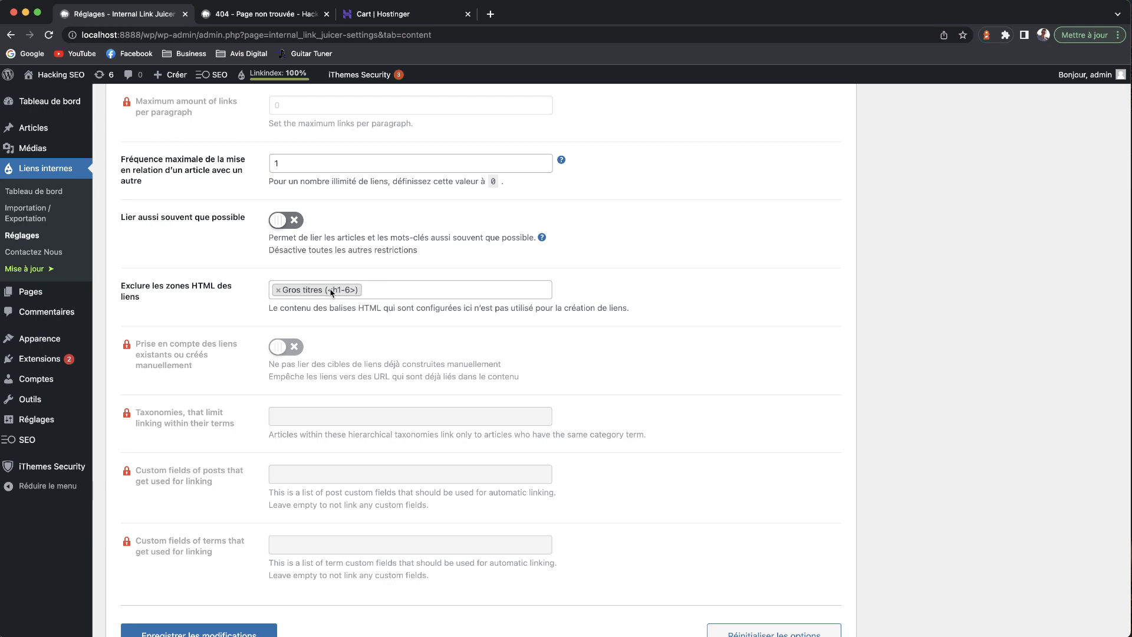
Step: View the Liens section of the settings and examine the output template for keyword links
scroll(368, 236, "up", 10)
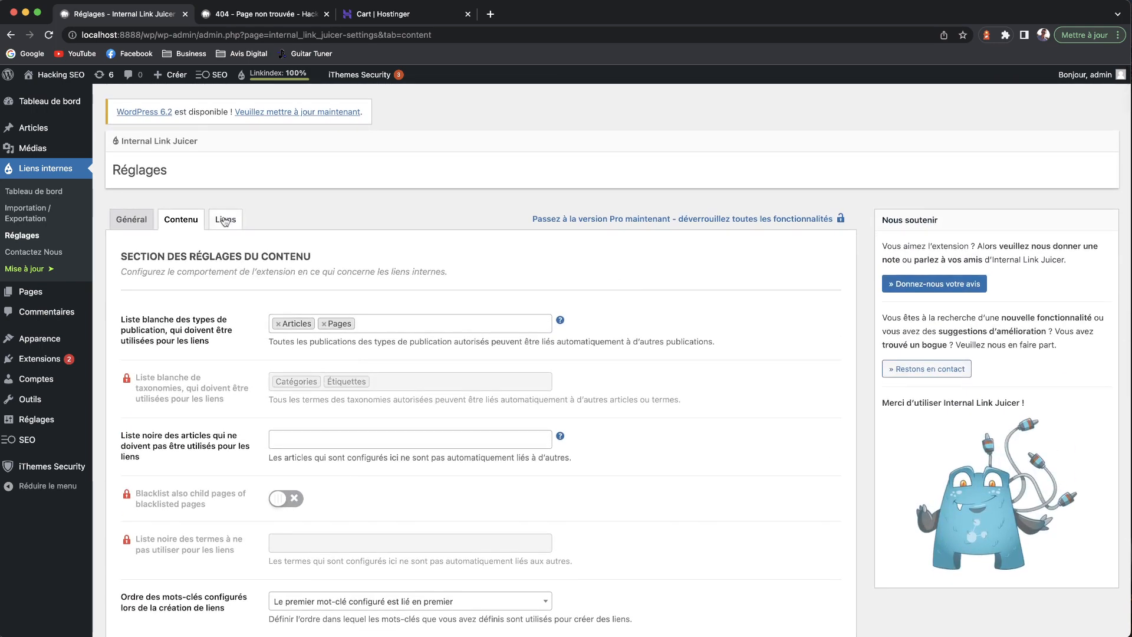
left_click(226, 218)
left_click_drag(423, 327, 326, 326)
left_click(294, 326)
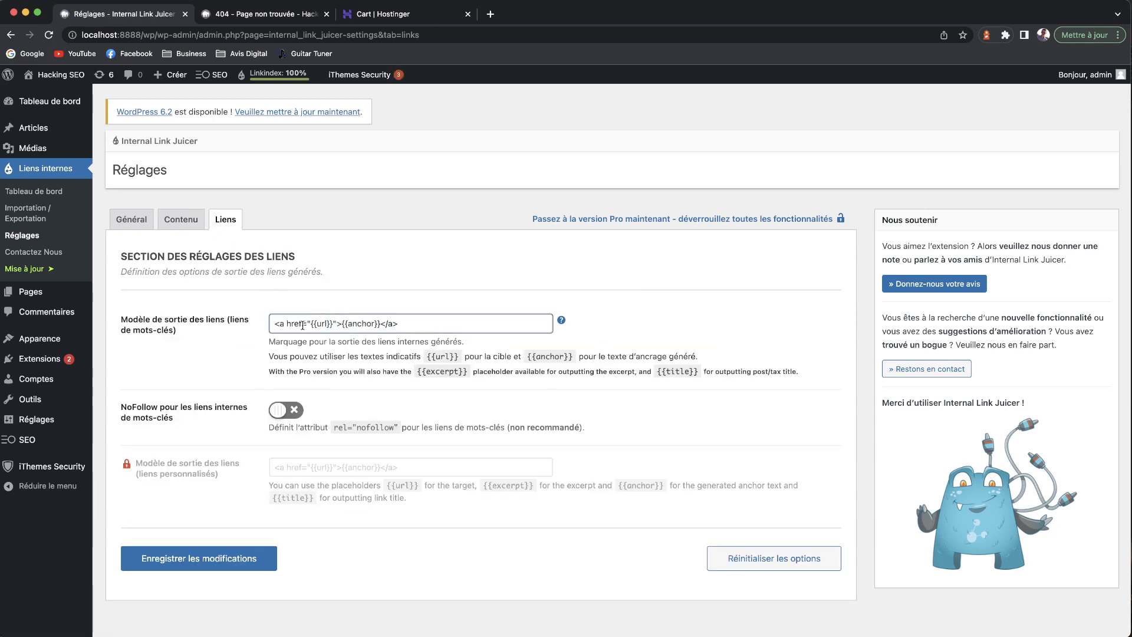
left_click(337, 325)
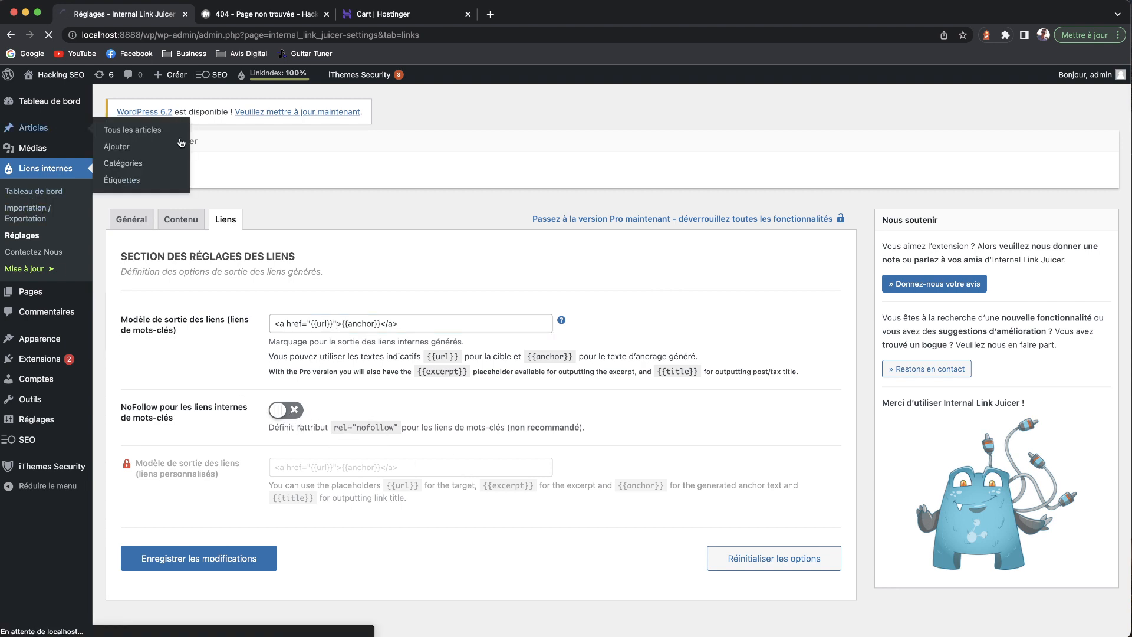
Step: Open the article "Tout savoir sur les sapins !" for editing and remove its internal link keyword "sapin"
left_click(157, 130)
left_click(142, 385)
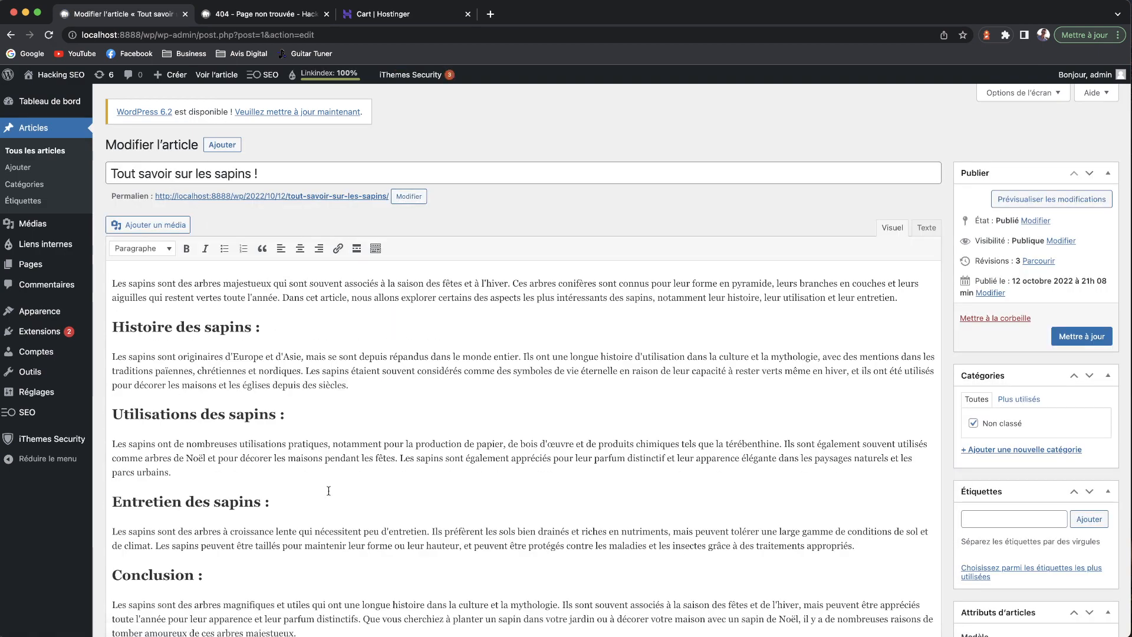
scroll(669, 391, "down", 8)
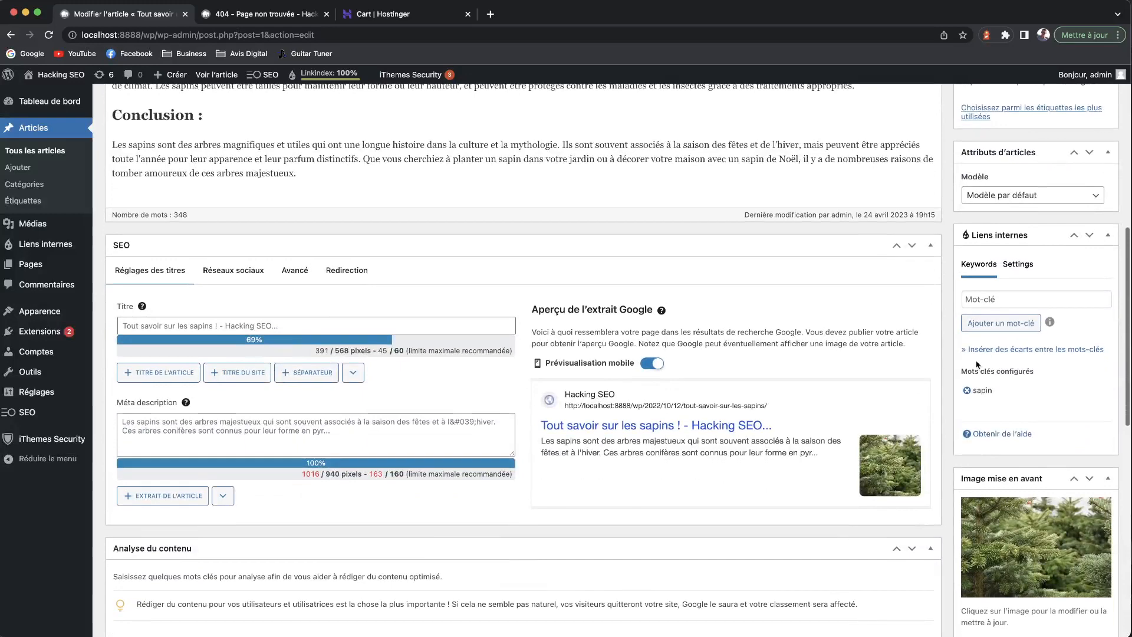
left_click(965, 391)
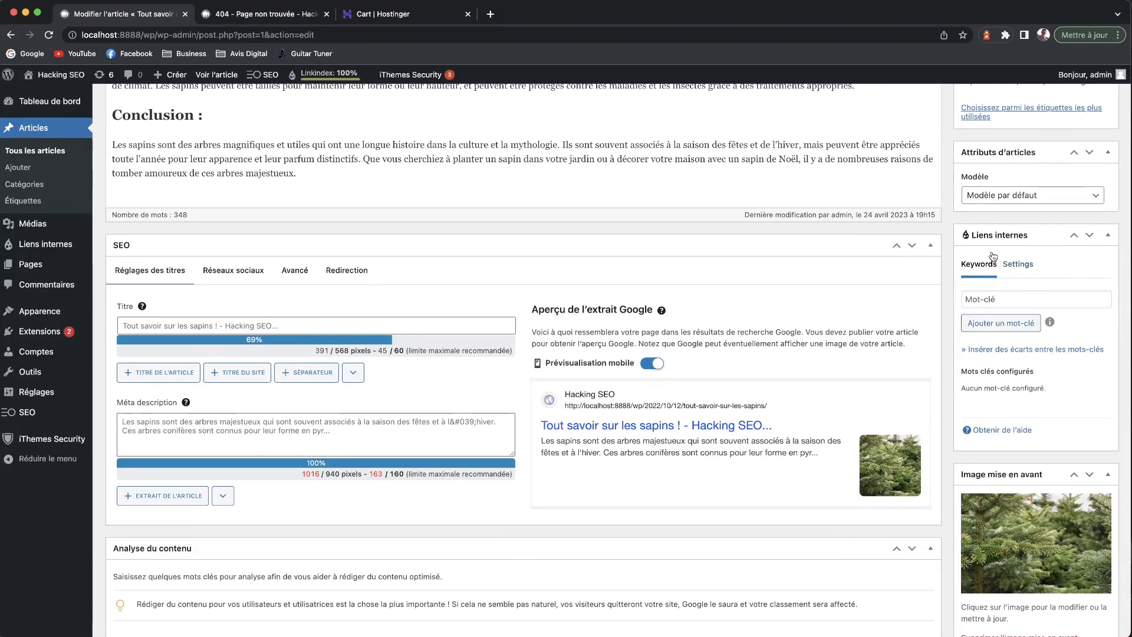
Step: Add "infos sur les sapins" as the article's internal link keyword and update the article
scroll(996, 437, "up", 2)
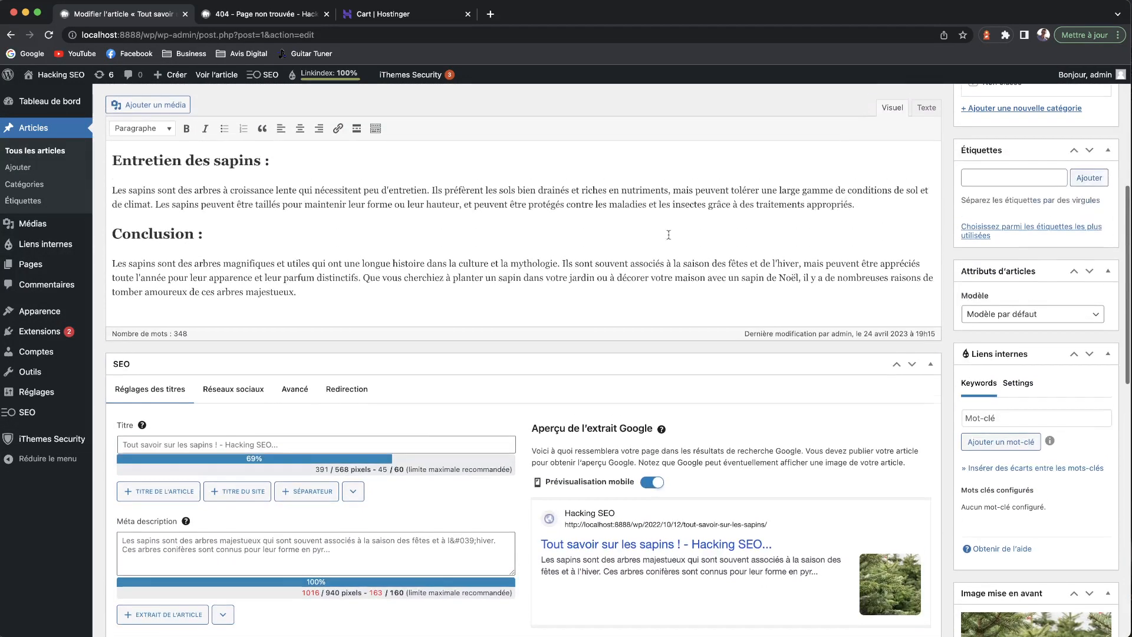
scroll(360, 241, "up", 5)
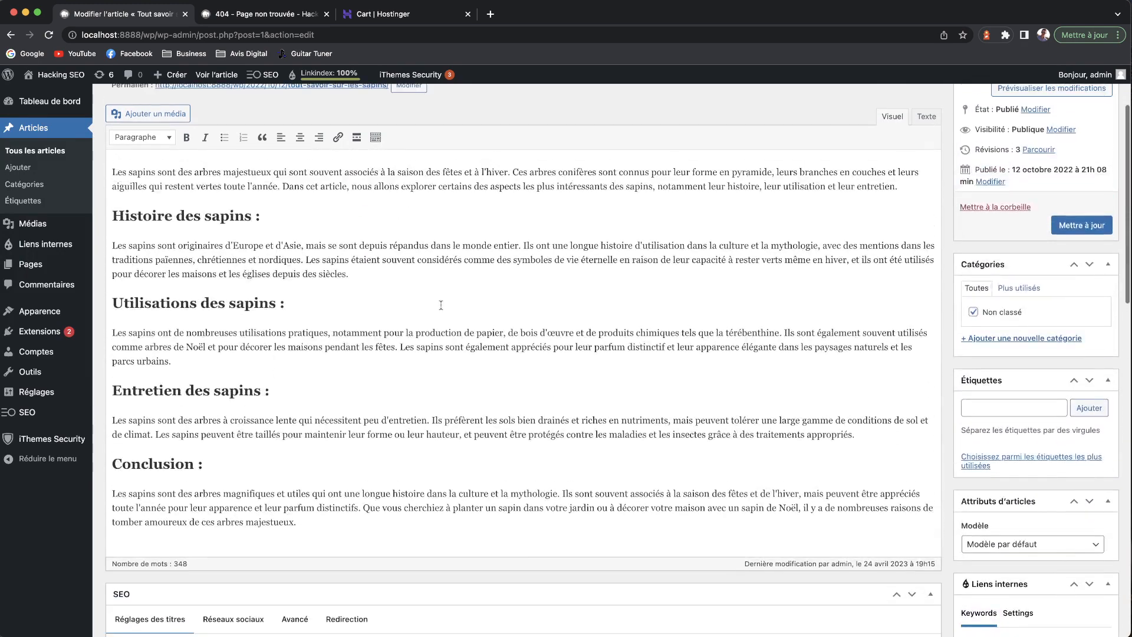
scroll(360, 241, "up", 1)
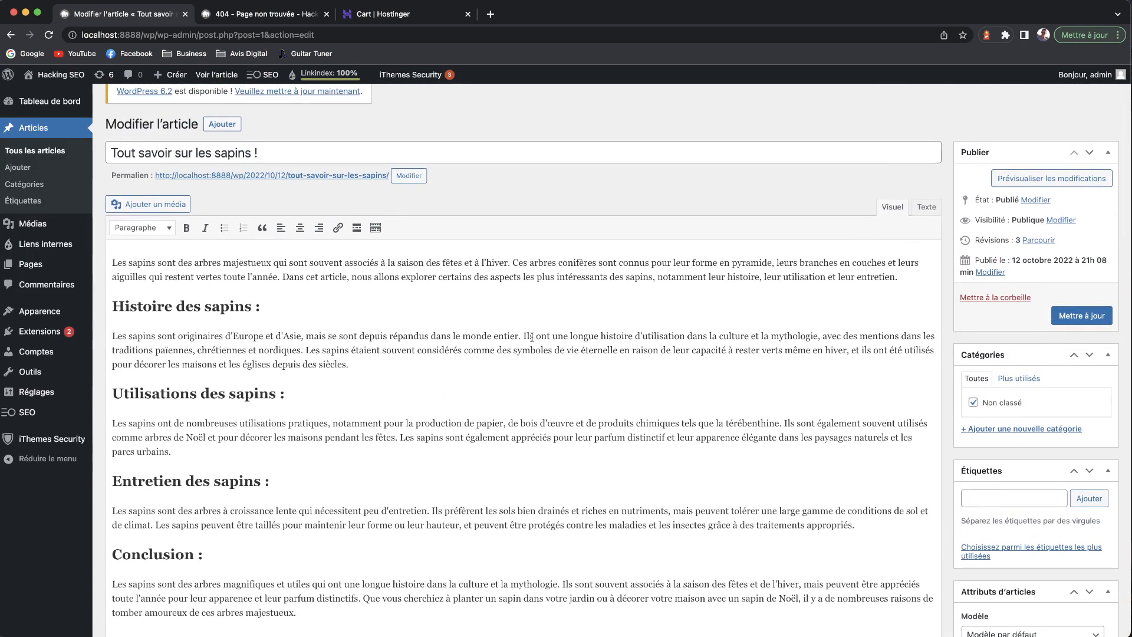
scroll(513, 331, "down", 5)
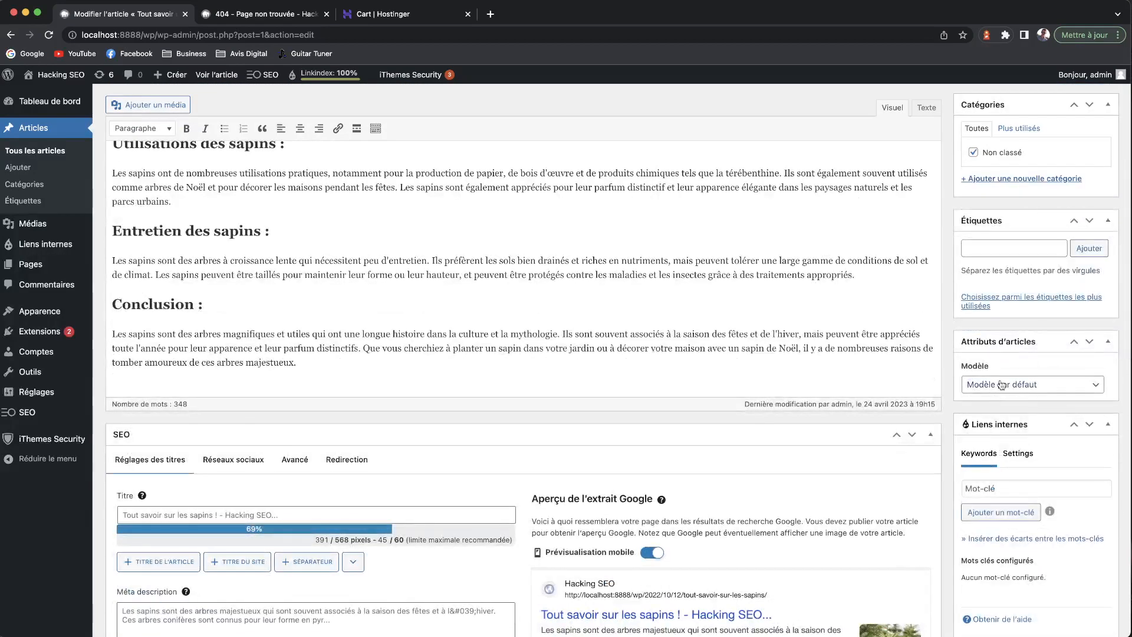
left_click(1000, 491)
type("infos sur les sapins")
key("Return")
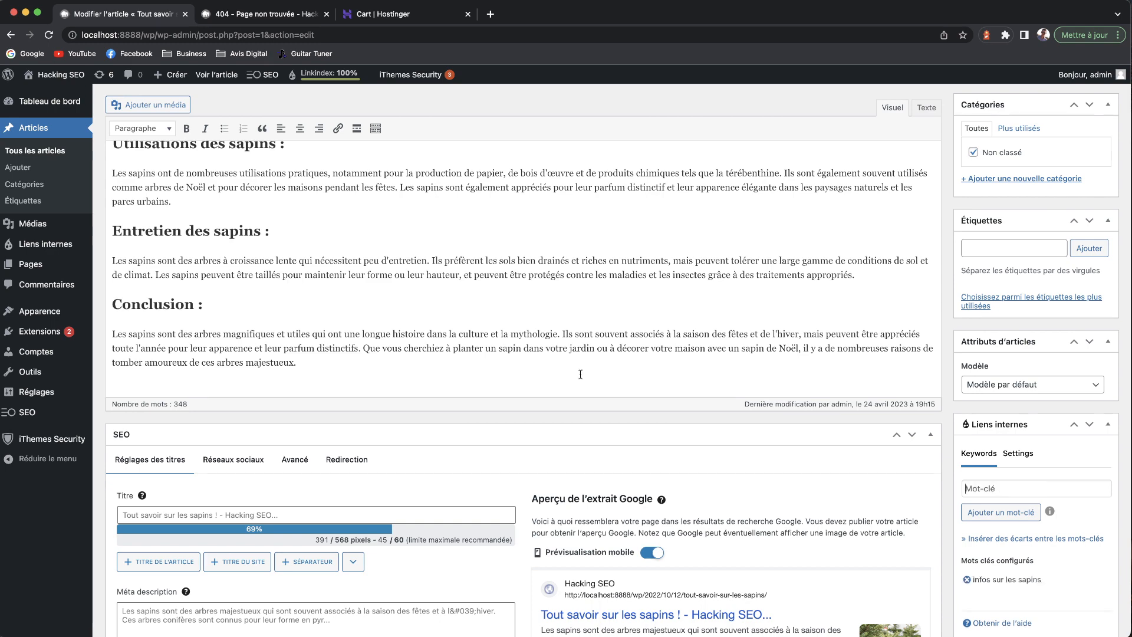
scroll(1055, 448, "up", 10)
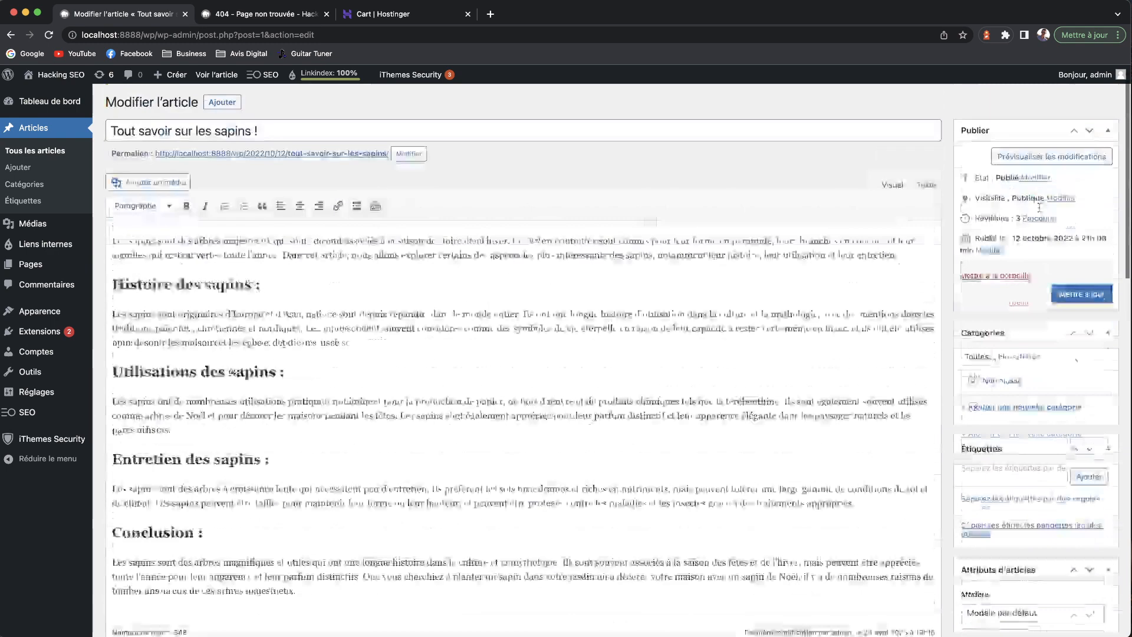
left_click(1078, 321)
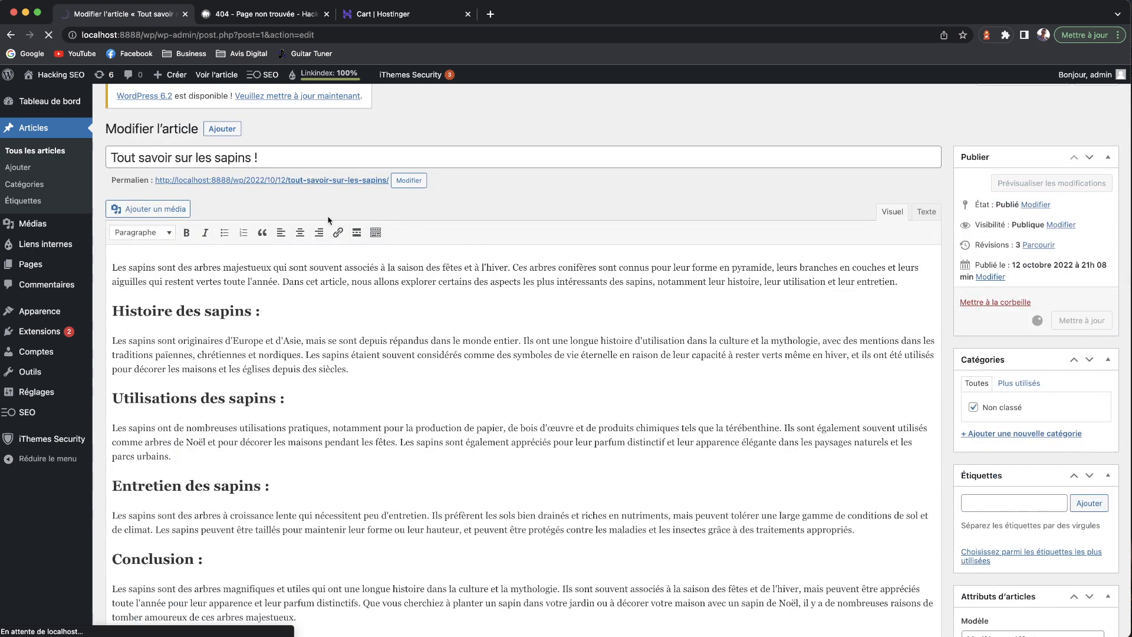
Step: Publish a new article titled "Les sapins" with the body "doazkdfazd azdjazpkdo azdazdazd infos sur les sapins zefizejfoizeij."
left_click(24, 167)
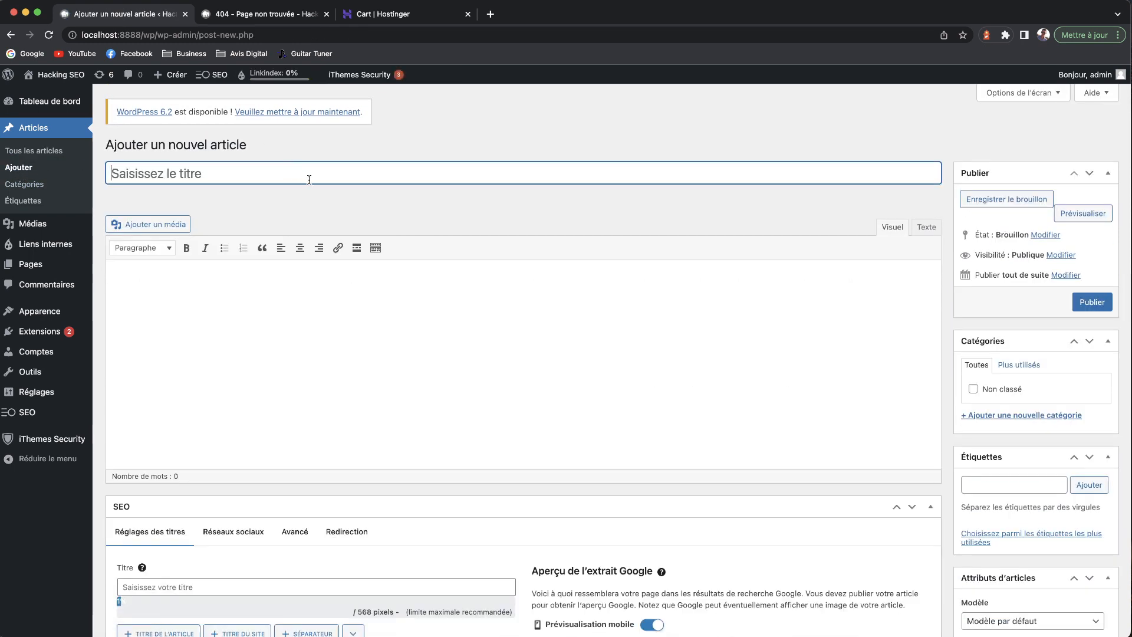
type("Les sapins")
key("Tab")
type("doazkdfazd azdjazpkd")
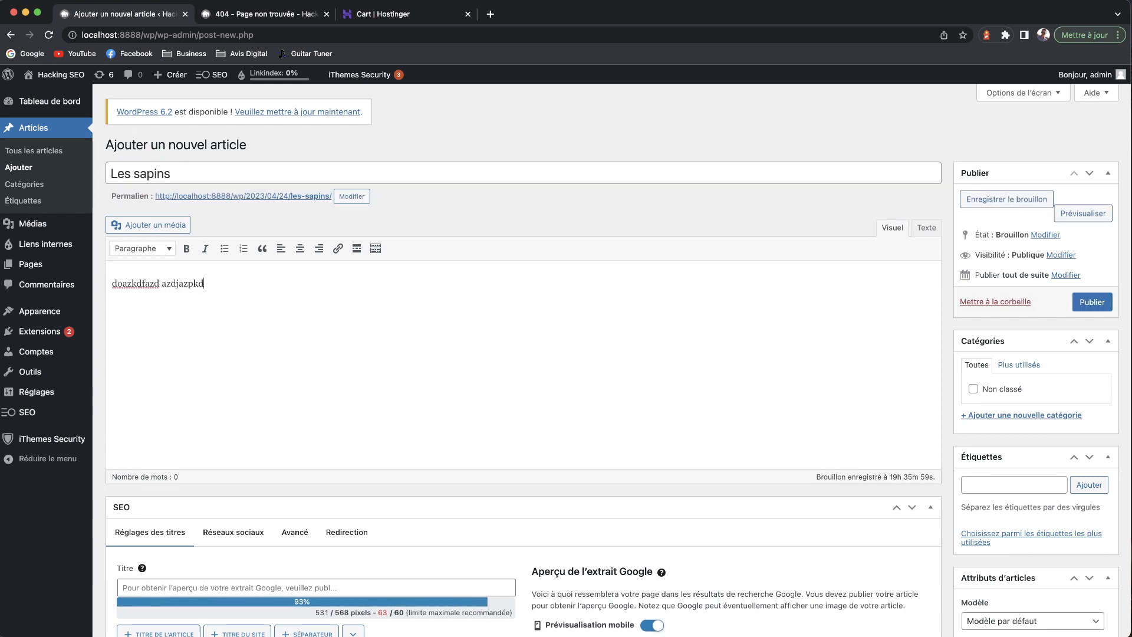
type("o azdazdazd infos ")
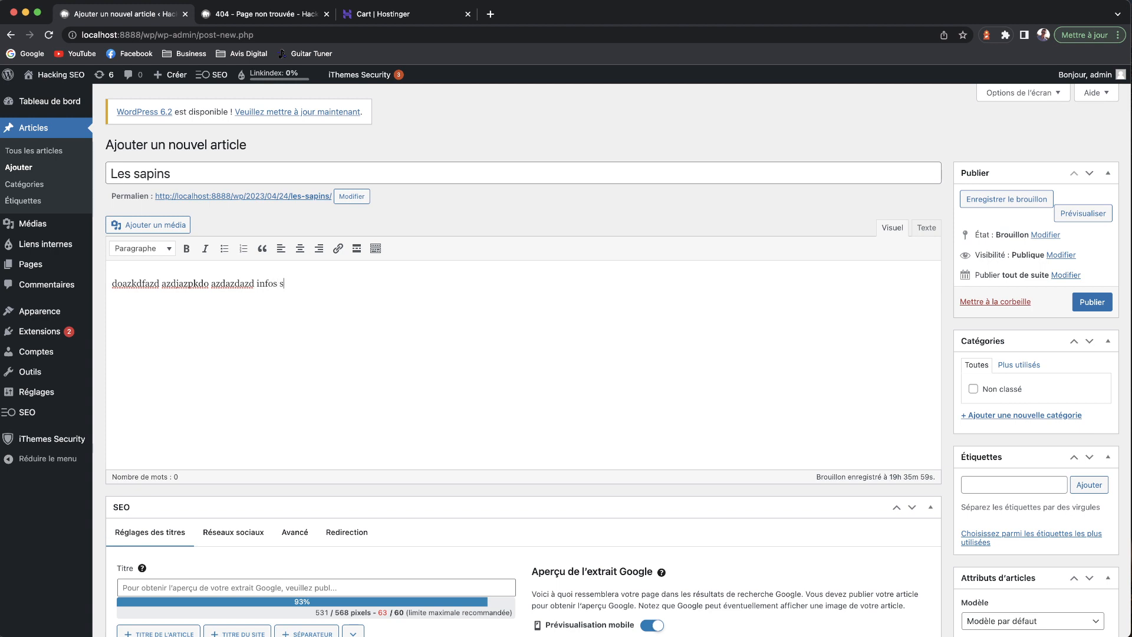
type("sur les sapins zefizejfoizeij.")
left_click(1087, 303)
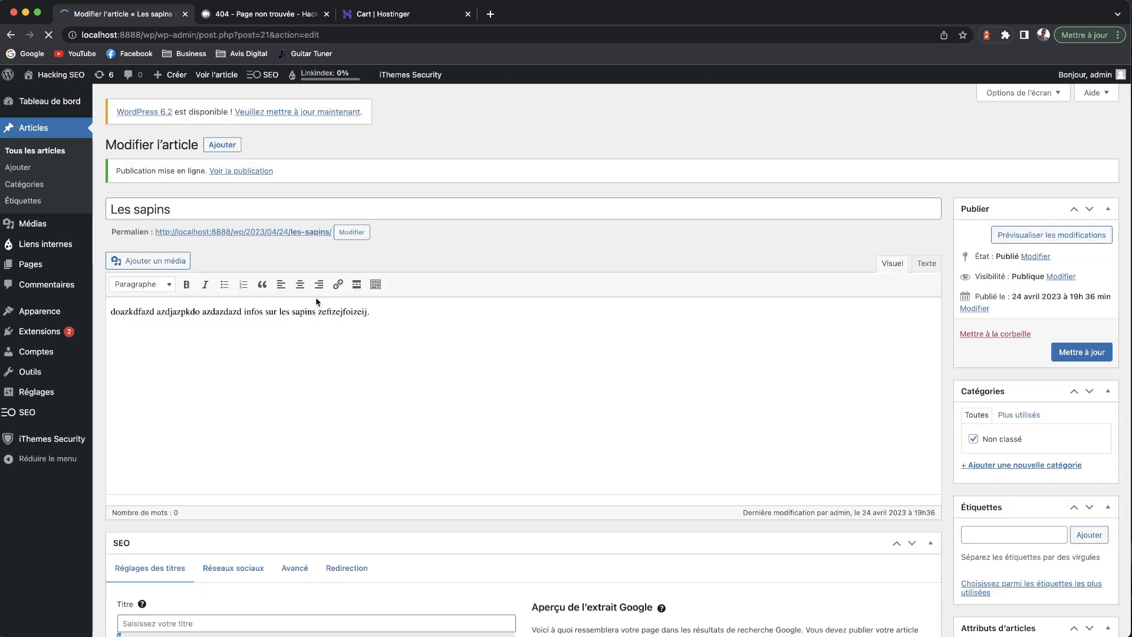
Step: View the published "Les sapins" article on the site, follow its "infos sur les sapins" link and highlight the linked article's title
left_click(202, 84)
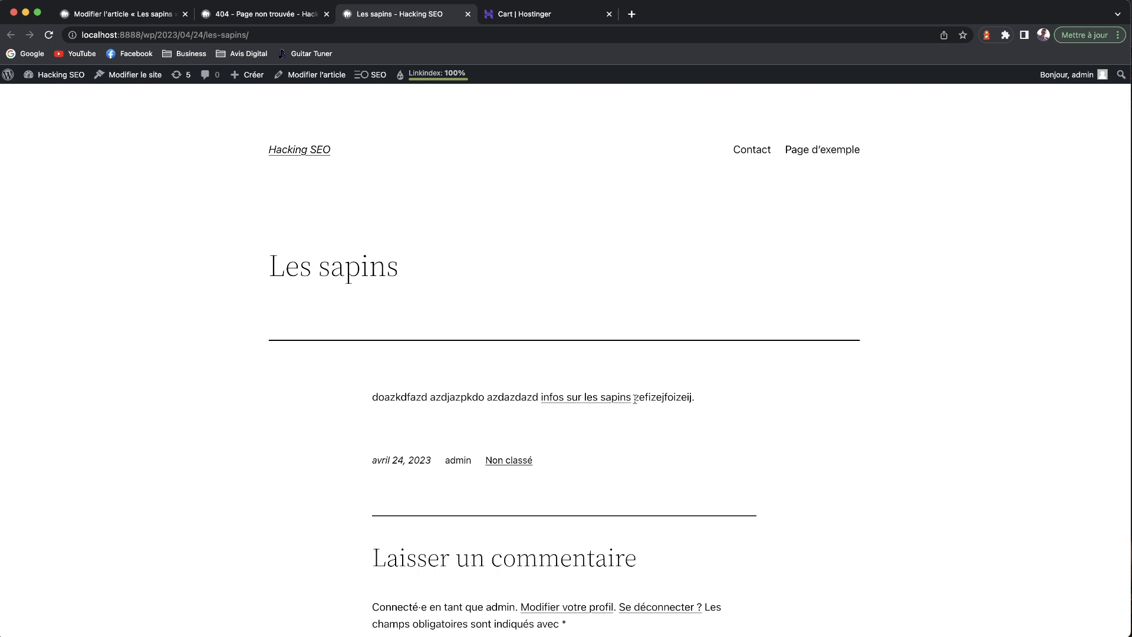
left_click(587, 399)
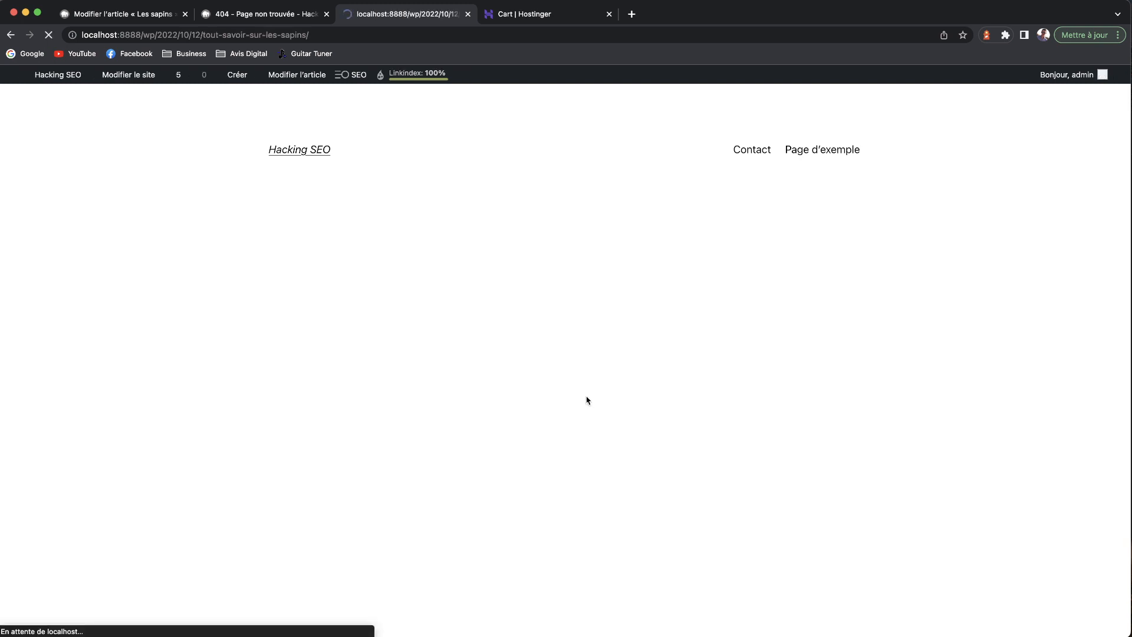
left_click_drag(276, 265, 656, 266)
left_click(656, 266)
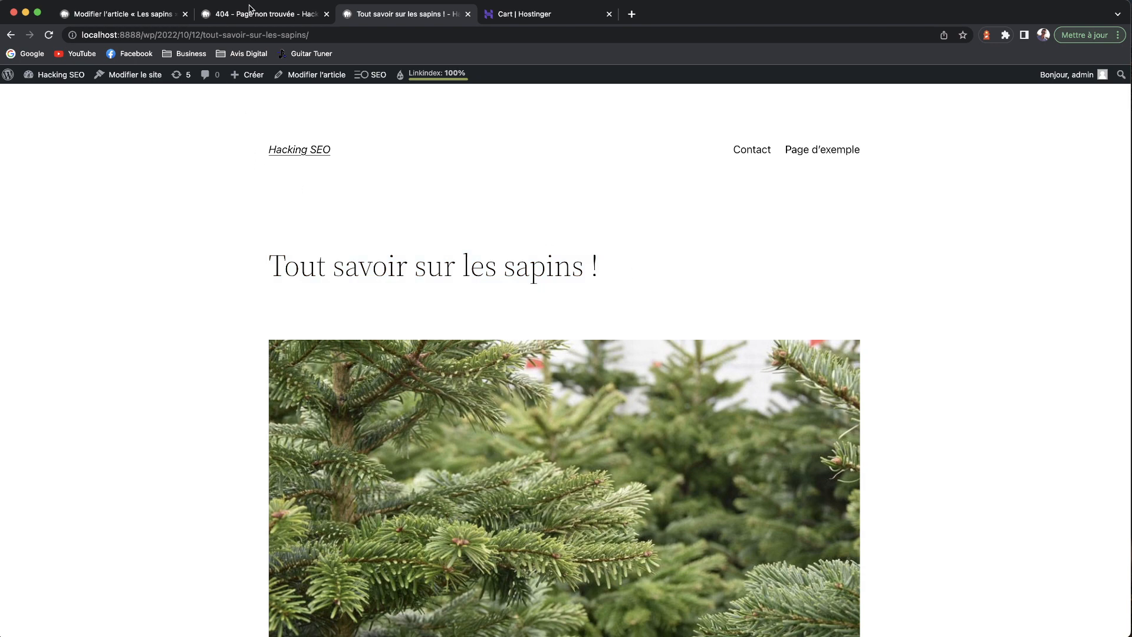
Step: Return to the WordPress administration and search the plugin directory for "Smush"
left_click(144, 15)
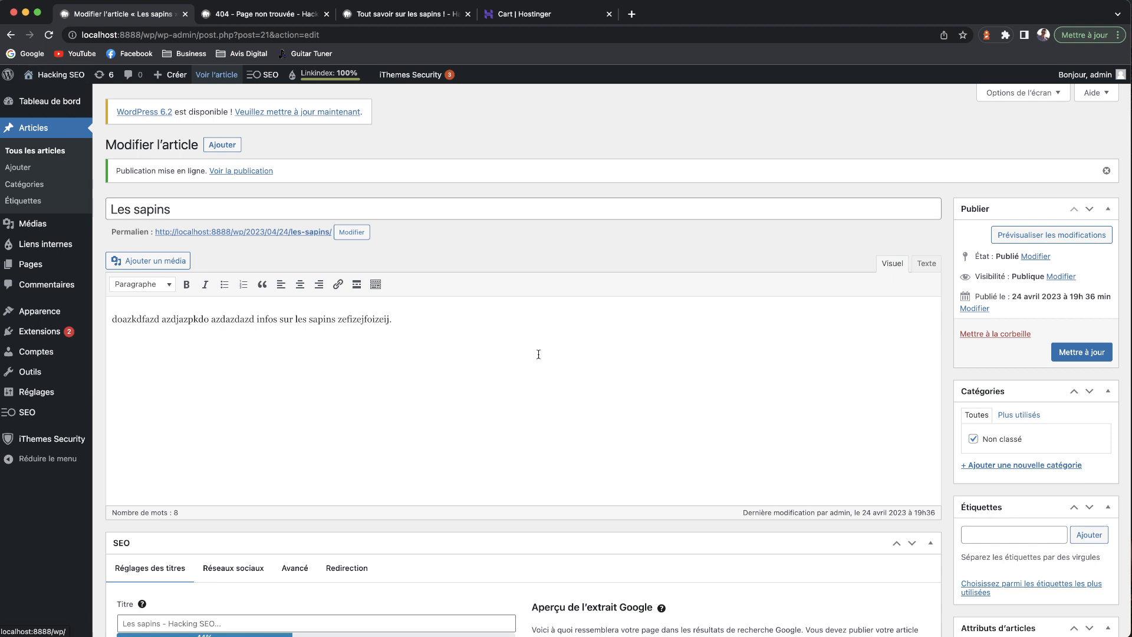
left_click(564, 438)
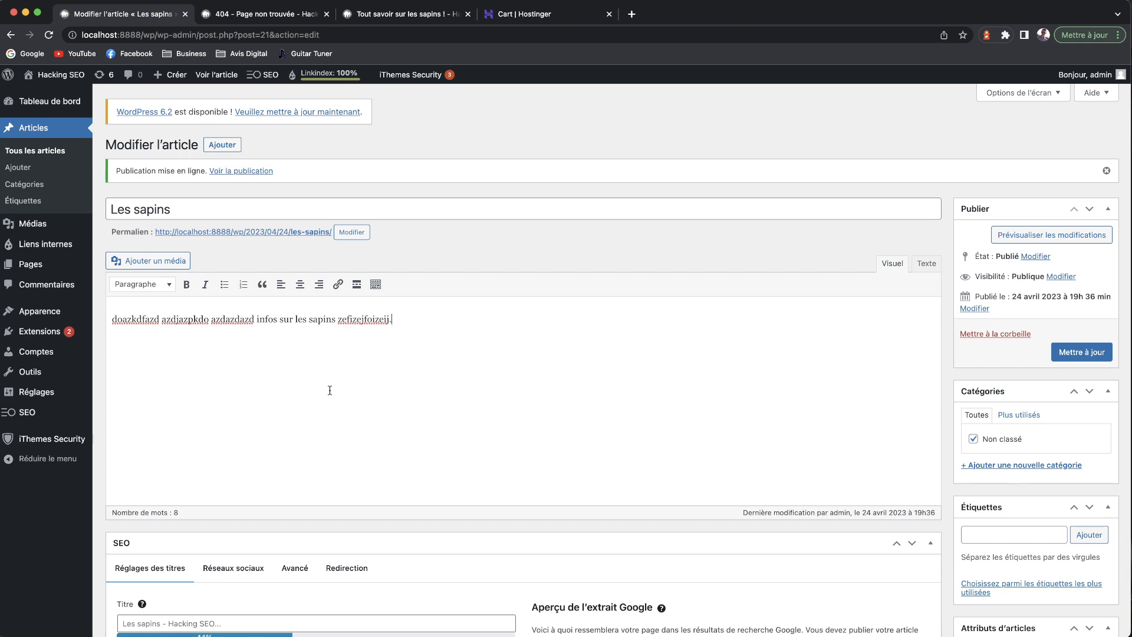
scroll(330, 390, "down", 2)
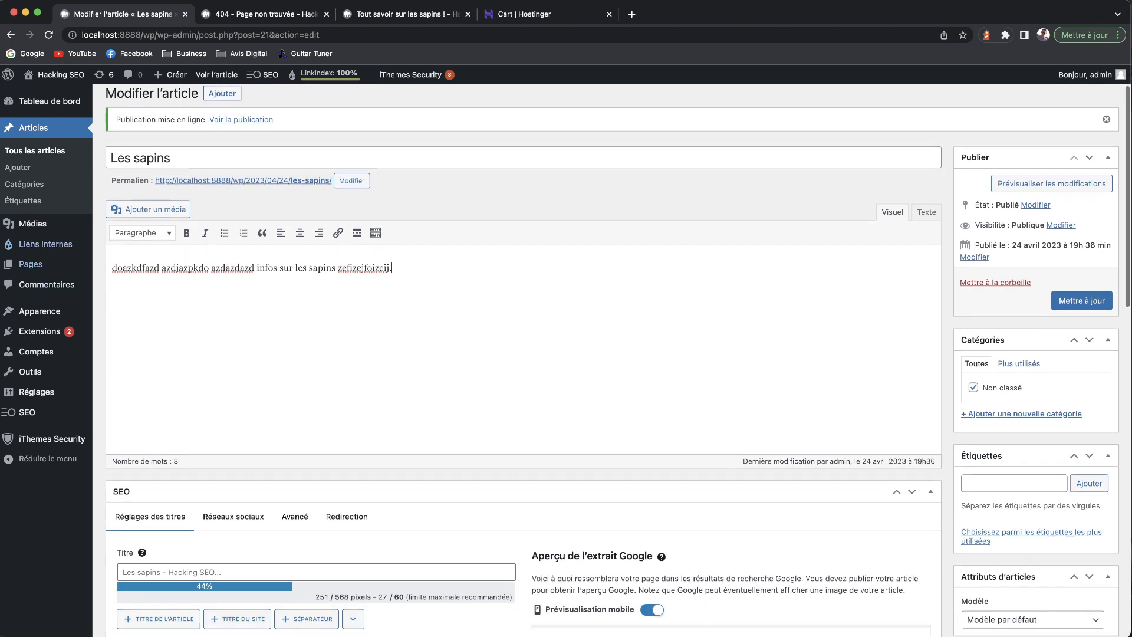
mouse_move(55, 333)
left_click(129, 352)
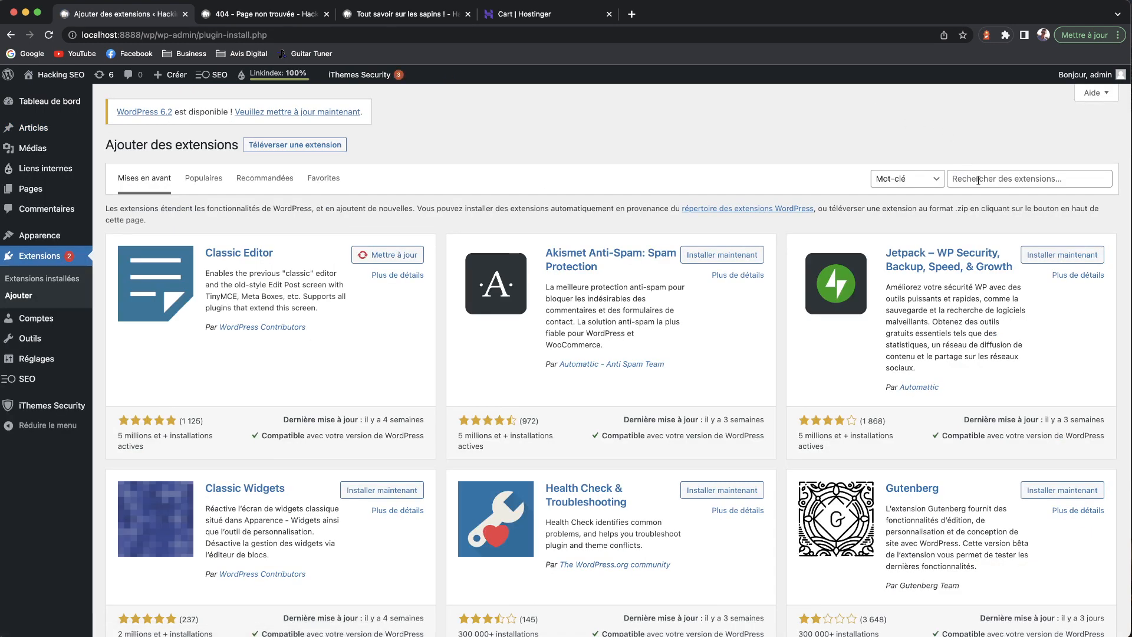
left_click(978, 180)
type("Smush")
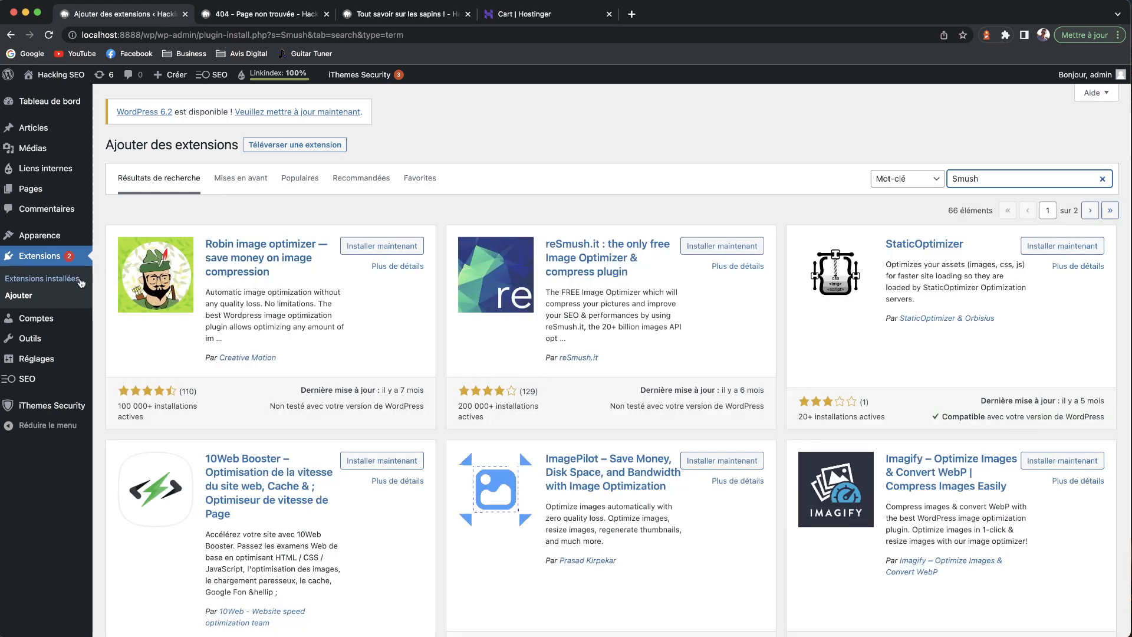
Step: Examine the description and screenshots of the reSmush.it image optimizer plugin, closing its details when finished
left_click(486, 290)
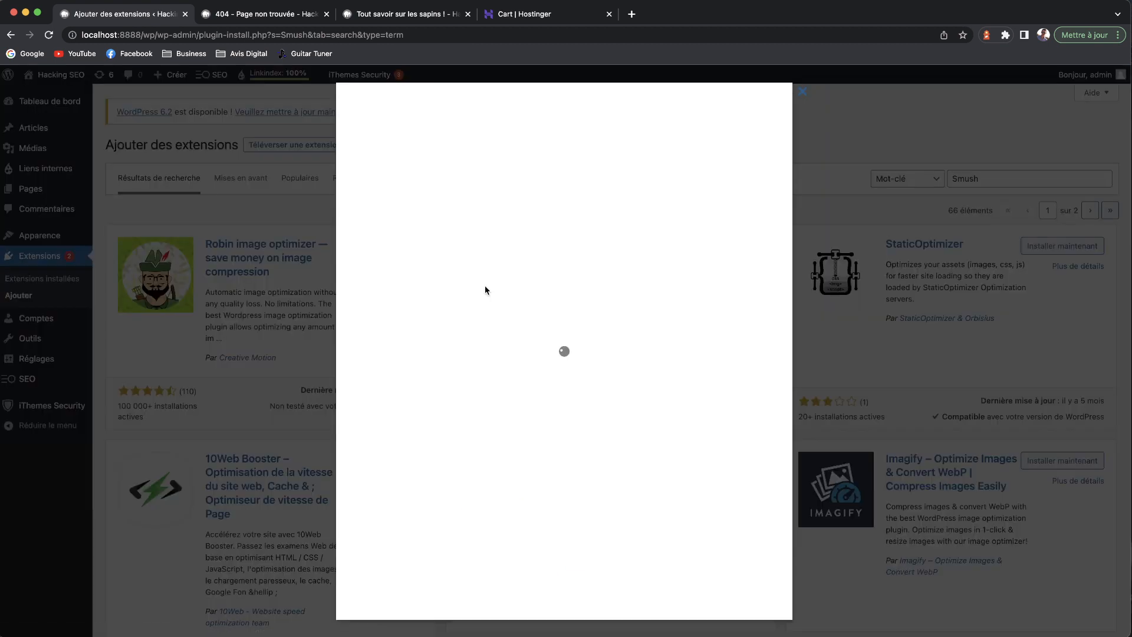
left_click_drag(385, 206, 633, 243)
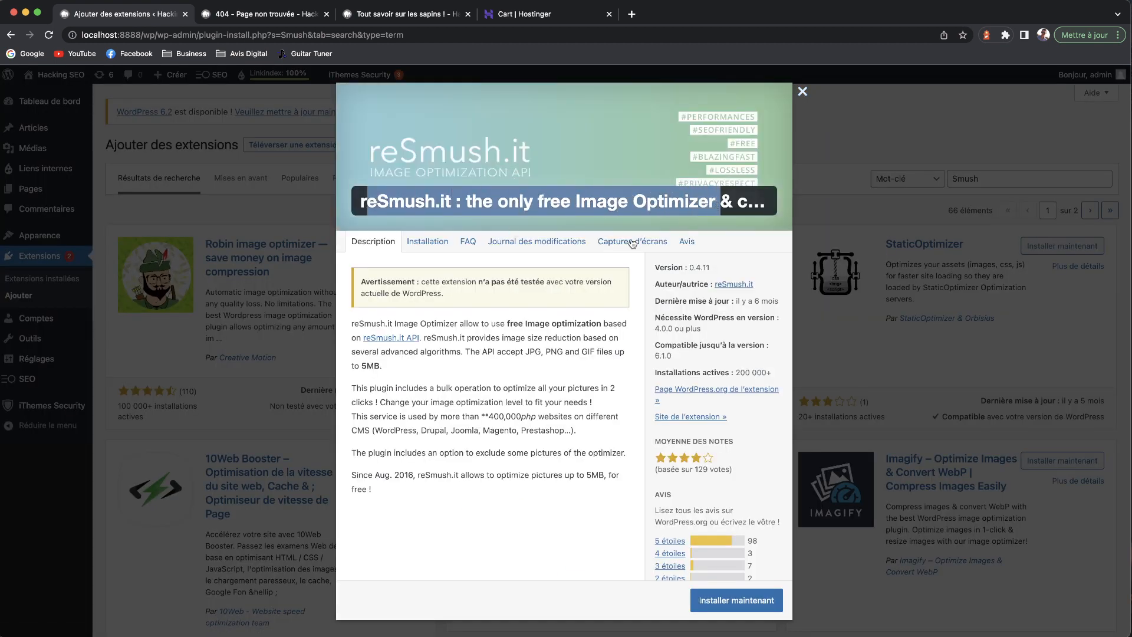
left_click(633, 244)
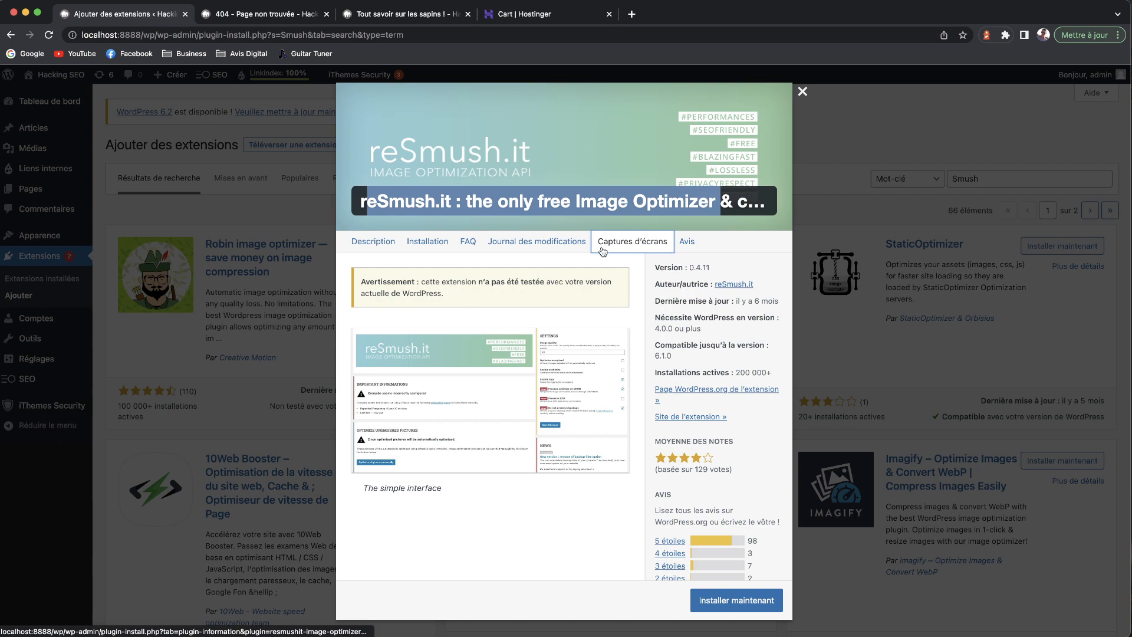
left_click(802, 92)
Step: Install the reSmush.it image optimizer plugin from the search results
left_click(721, 245)
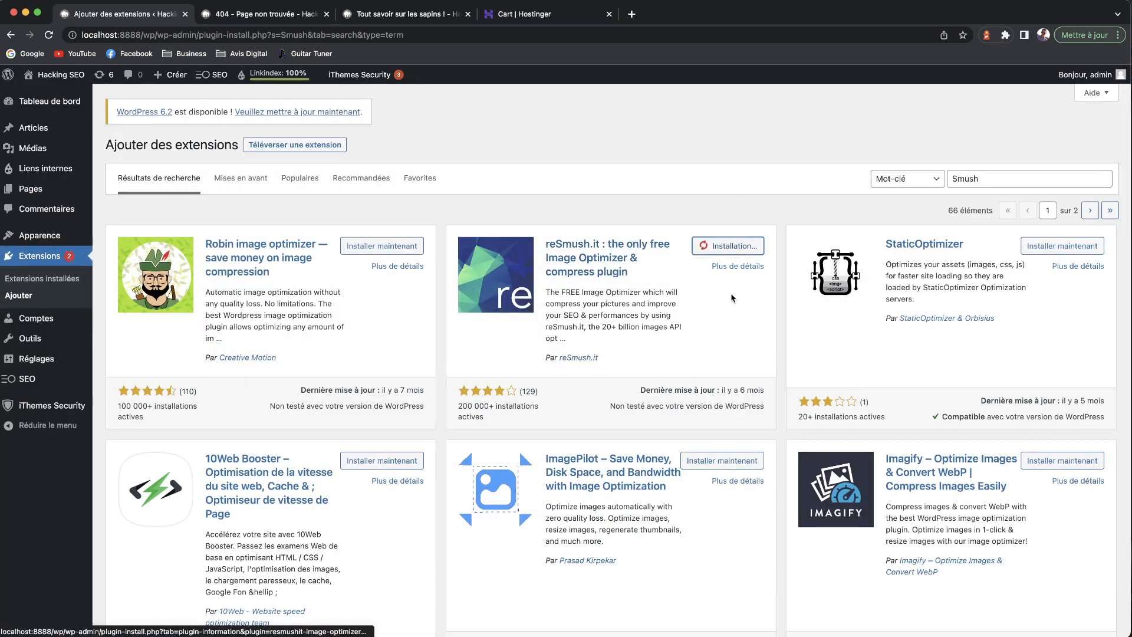
scroll(731, 298, "down", 3)
scroll(731, 298, "up", 1)
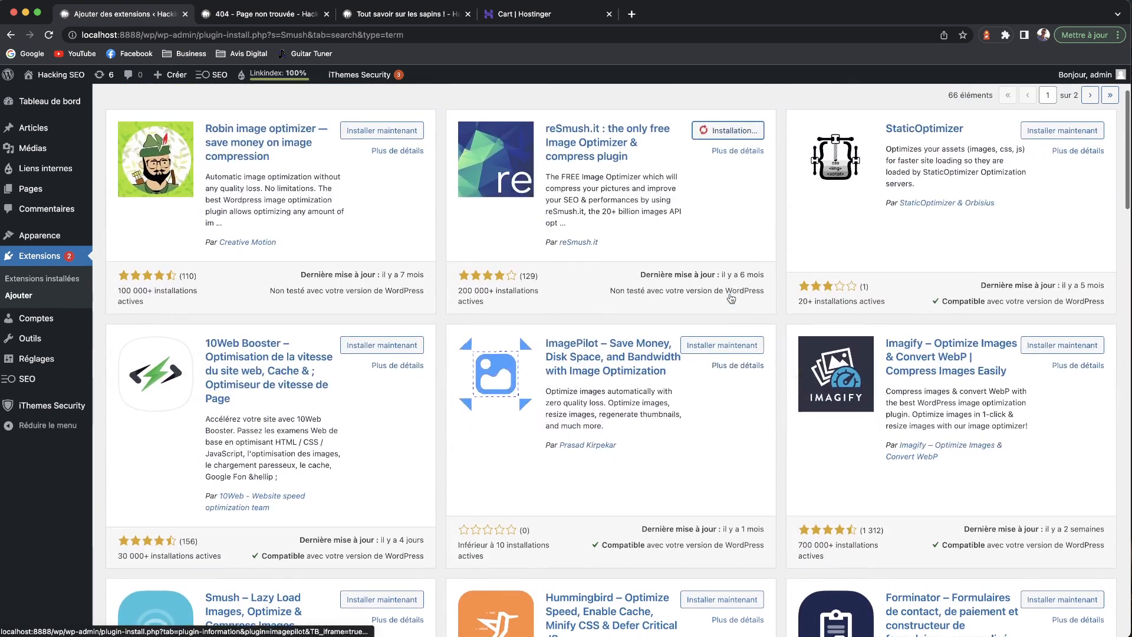
Step: Install and activate the "Smush – Lazy Load Images, Optimize & Compress Images" plugin by WPMU DEV
scroll(732, 298, "down", 3)
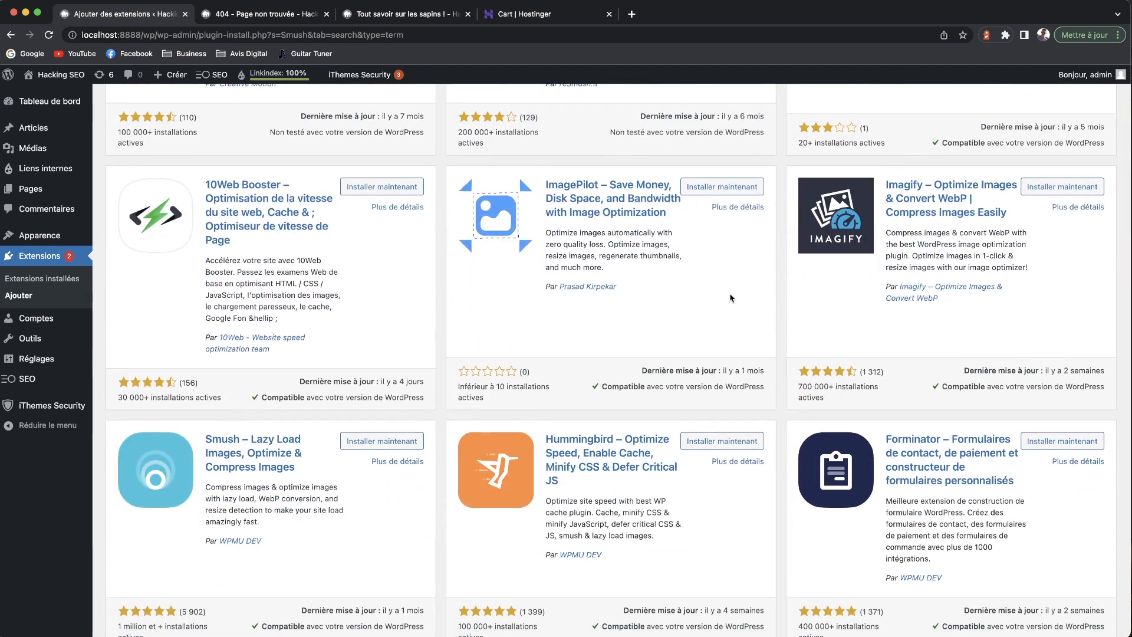
scroll(731, 298, "up", 3)
scroll(358, 460, "down", 2)
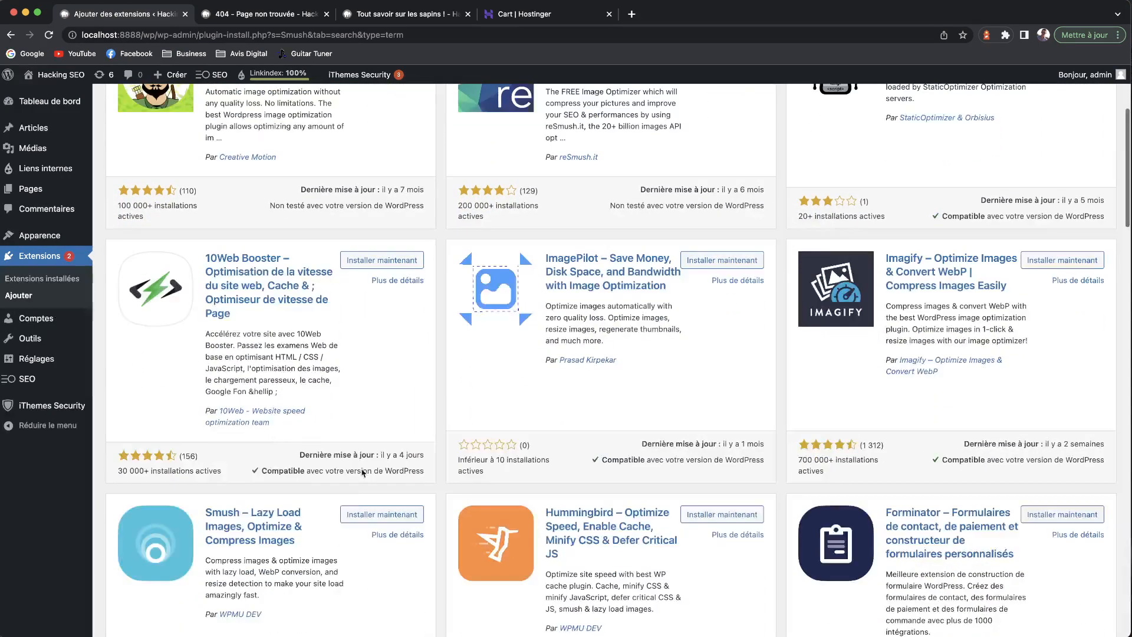
left_click(380, 515)
scroll(384, 404, "down", 2)
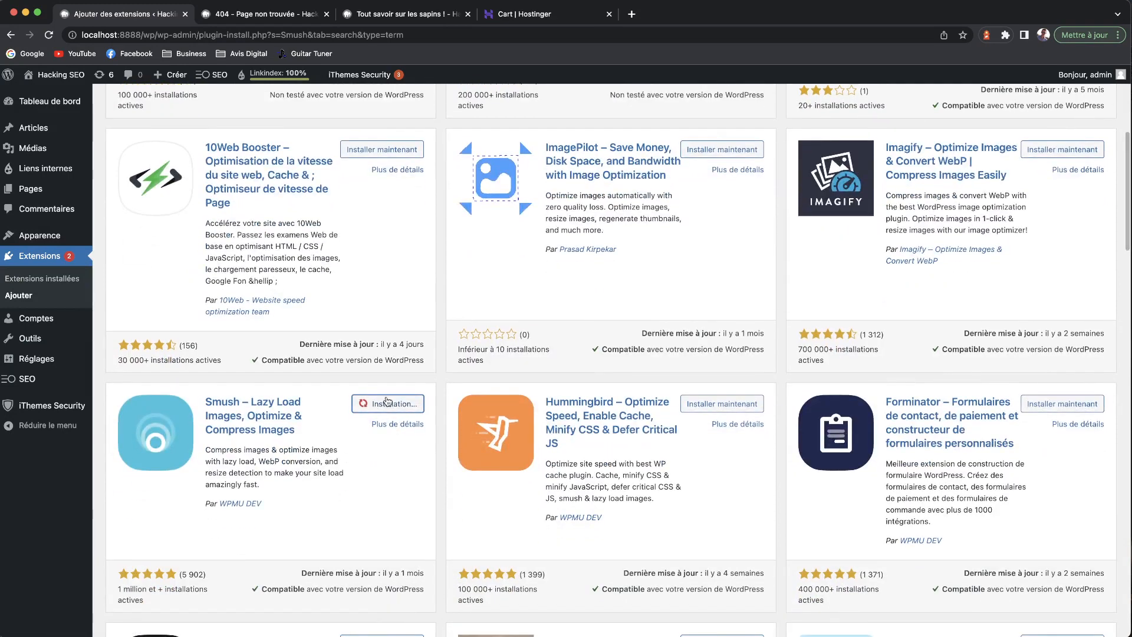
scroll(330, 424, "down", 1)
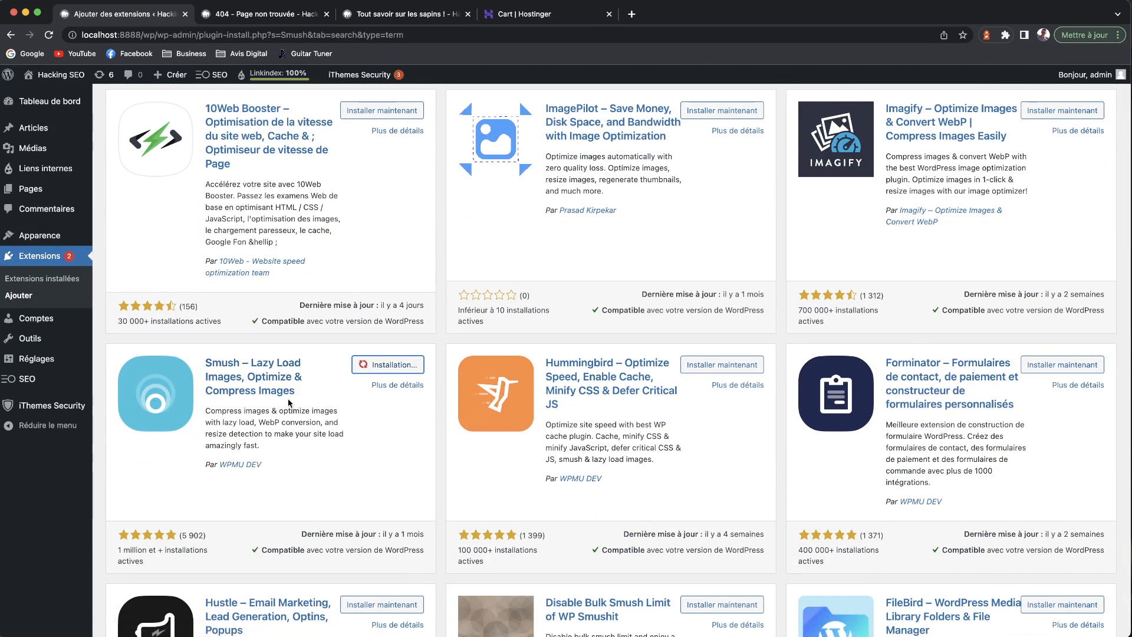
scroll(289, 403, "down", 1)
left_click(398, 325)
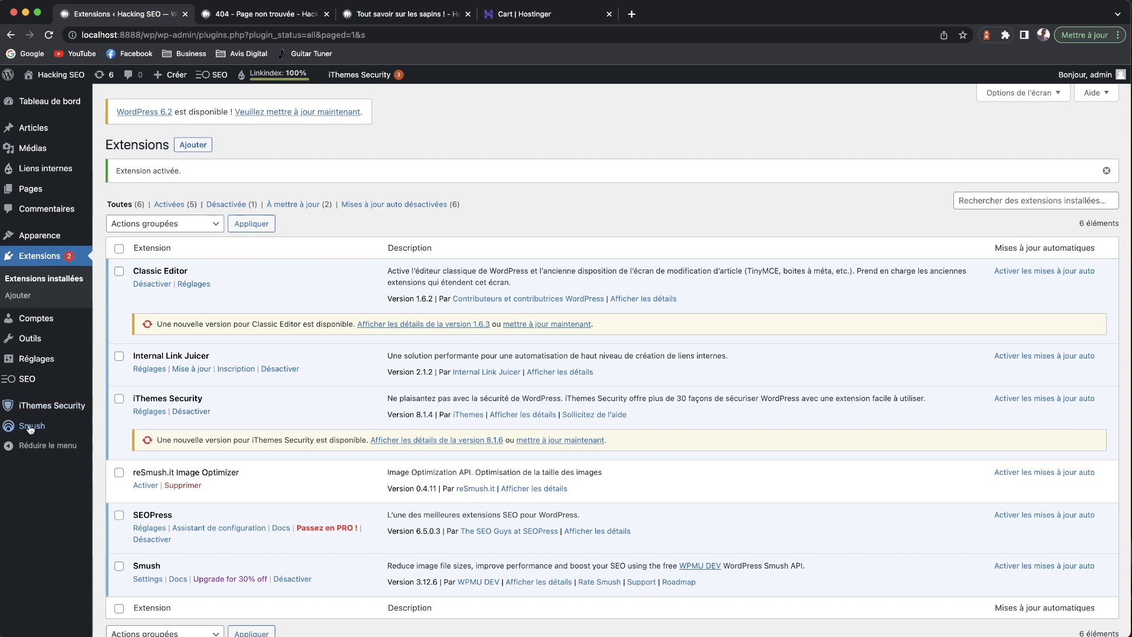
Step: Open the Smush plugin, skip its setup wizard, and go to the Bulk Smush page
left_click(30, 428)
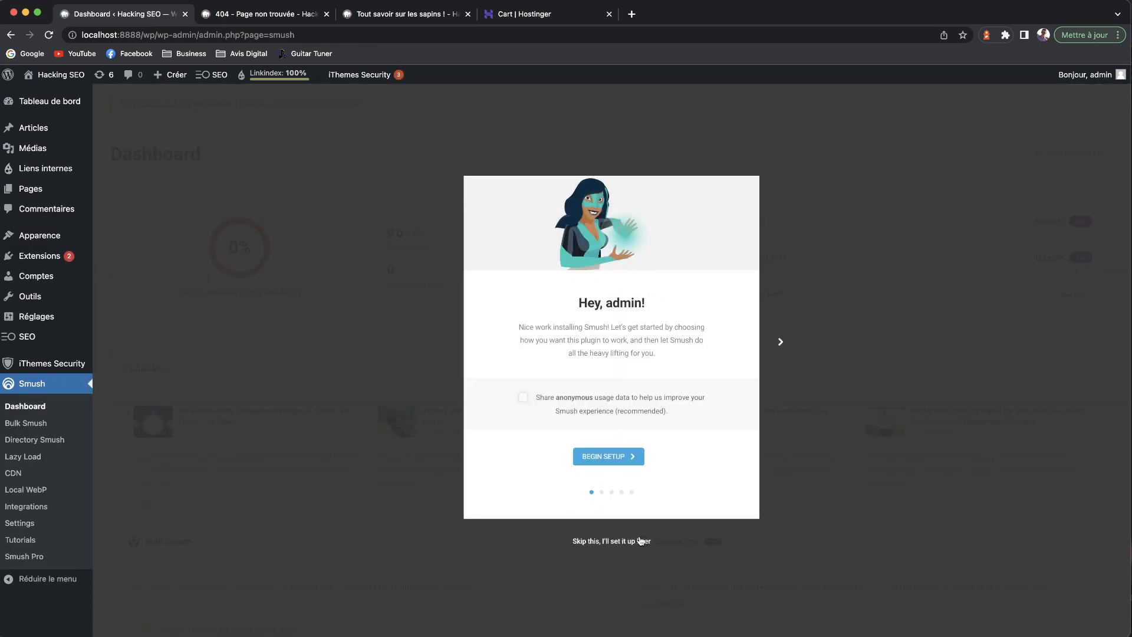
left_click(638, 540)
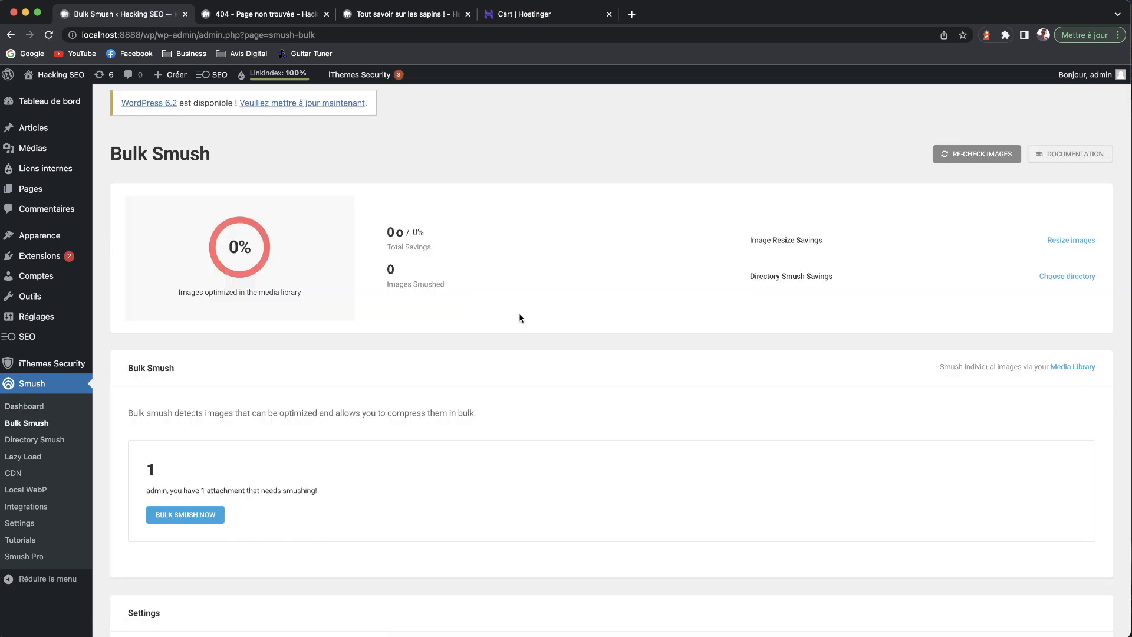
left_click_drag(112, 153, 243, 157)
left_click(244, 263)
Step: Look over the Bulk Smush settings and run a bulk smush on the media library images
scroll(244, 299, "down", 1)
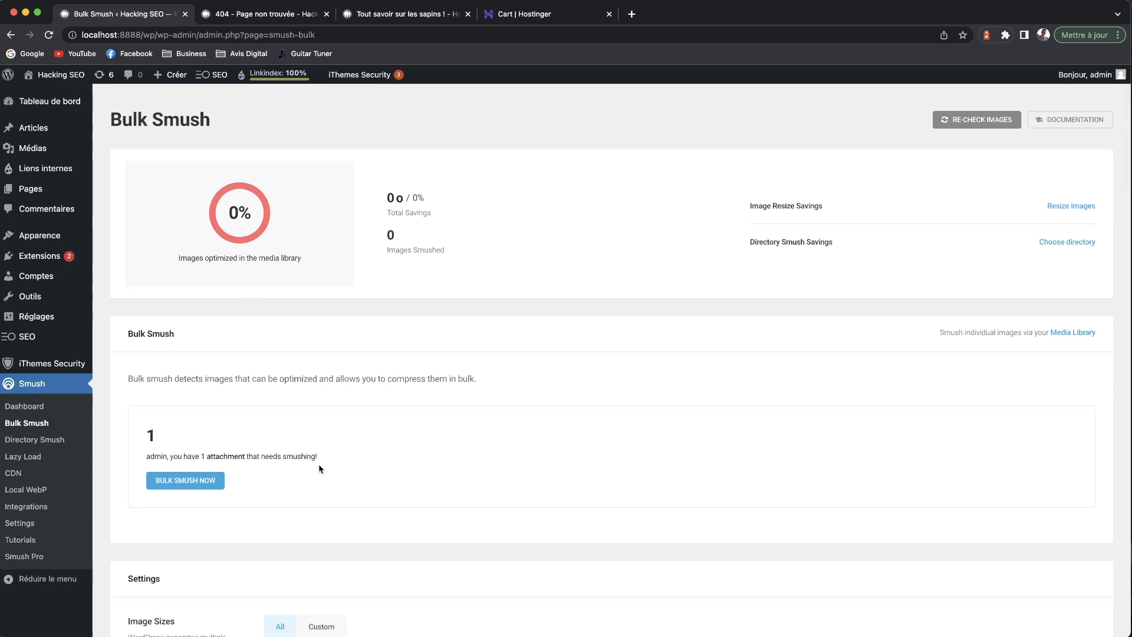
scroll(321, 469, "down", 4)
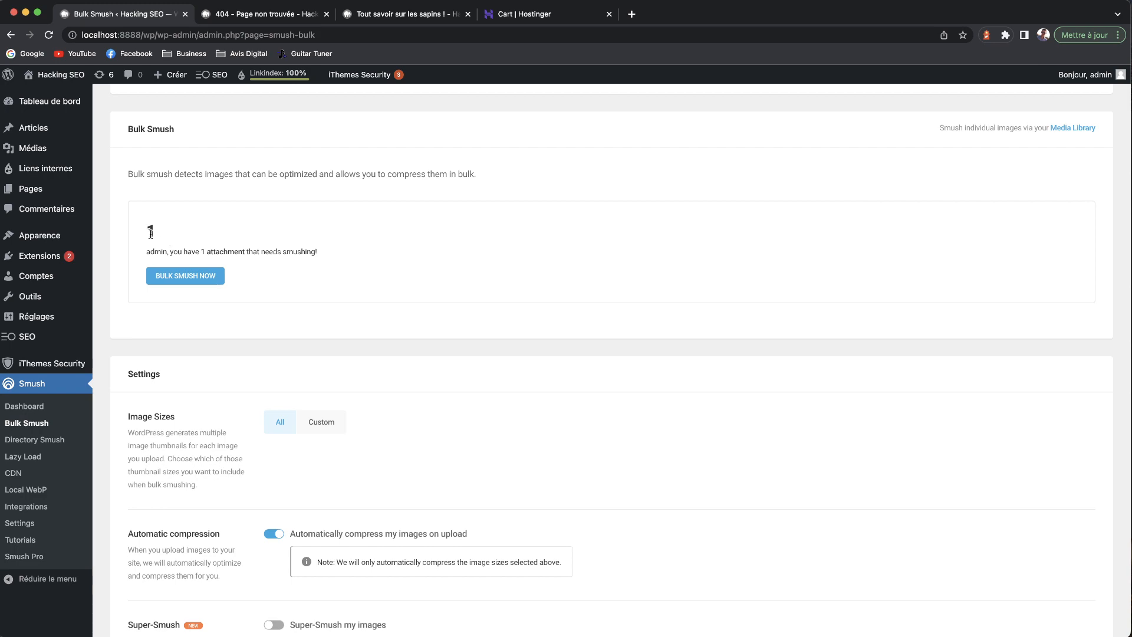
scroll(351, 309, "down", 4)
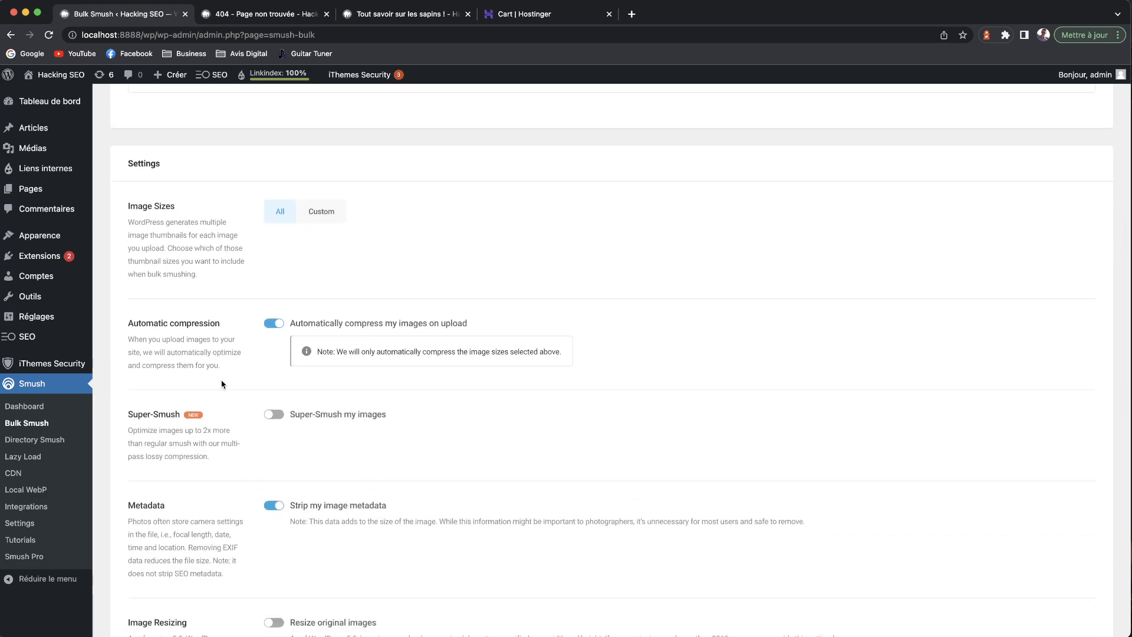
scroll(210, 308, "down", 1)
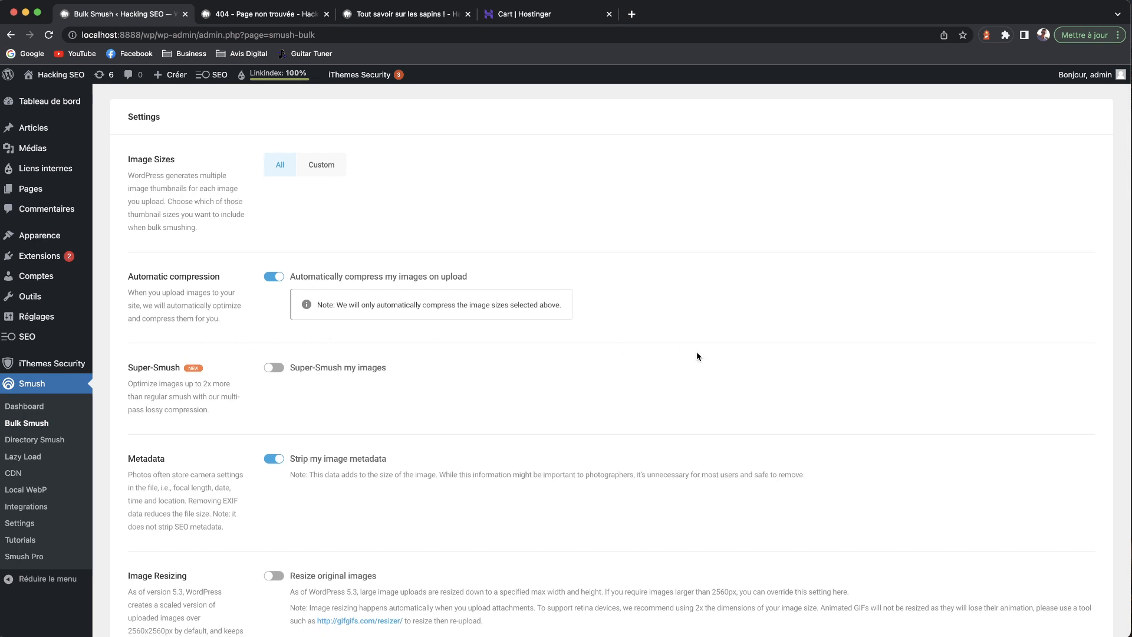
scroll(294, 158, "up", 10)
left_click(178, 514)
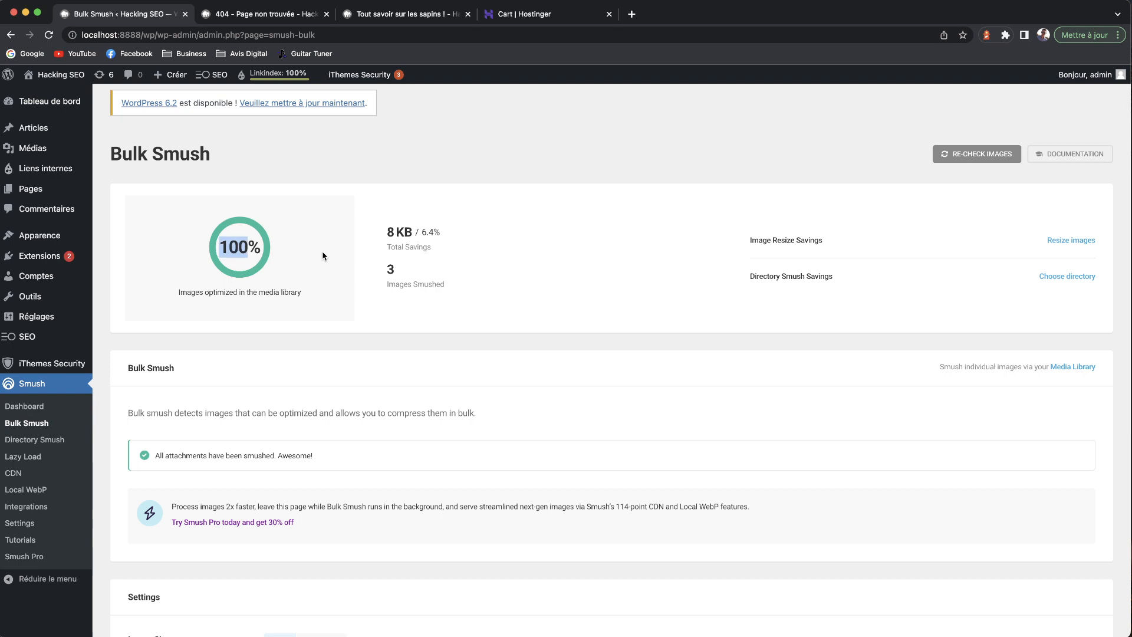
Step: Highlight the total savings and their percentage in the Bulk Smush summary
left_click_drag(385, 233, 463, 238)
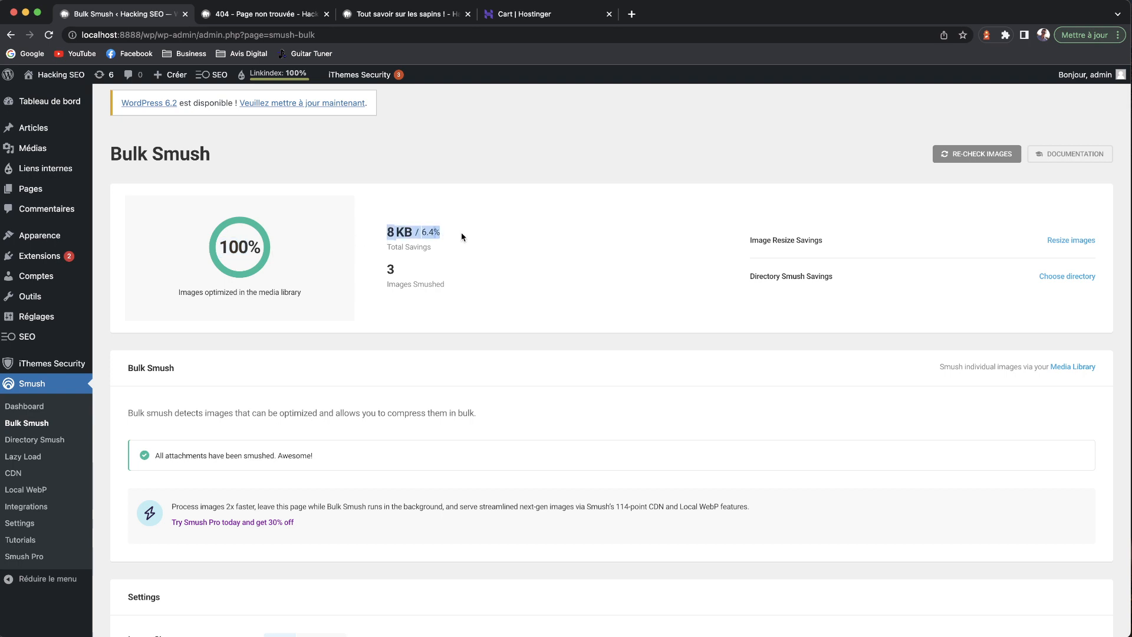
left_click(474, 239)
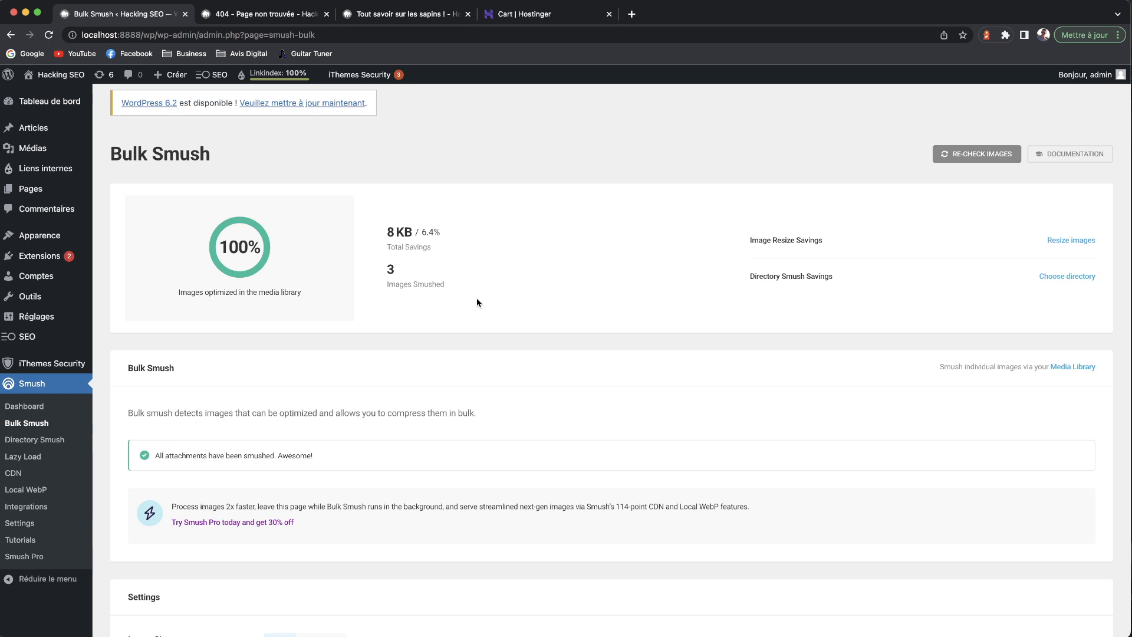
scroll(478, 302, "down", 5)
scroll(477, 302, "up", 3)
scroll(476, 283, "down", 2)
left_click_drag(421, 132, 440, 132)
left_click(490, 310)
Step: Examine the Bulk Smush settings from Image Sizes to Bulk restore, highlighting the Automatic compression option
scroll(401, 366, "down", 2)
scroll(400, 364, "down", 5)
scroll(400, 365, "down", 2)
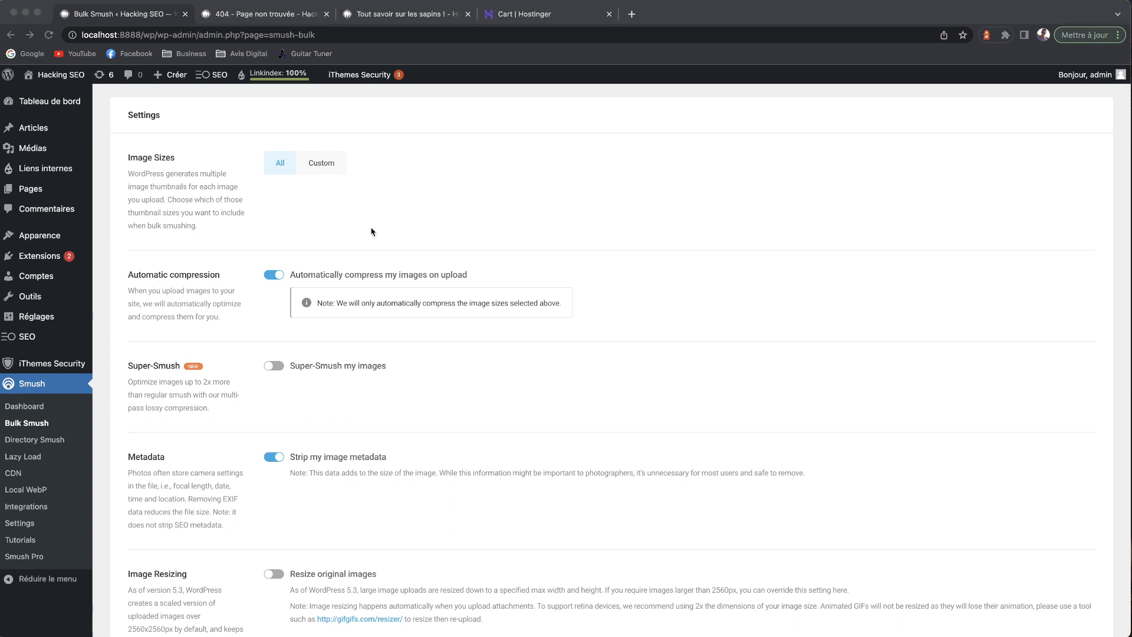
scroll(292, 268, "down", 5)
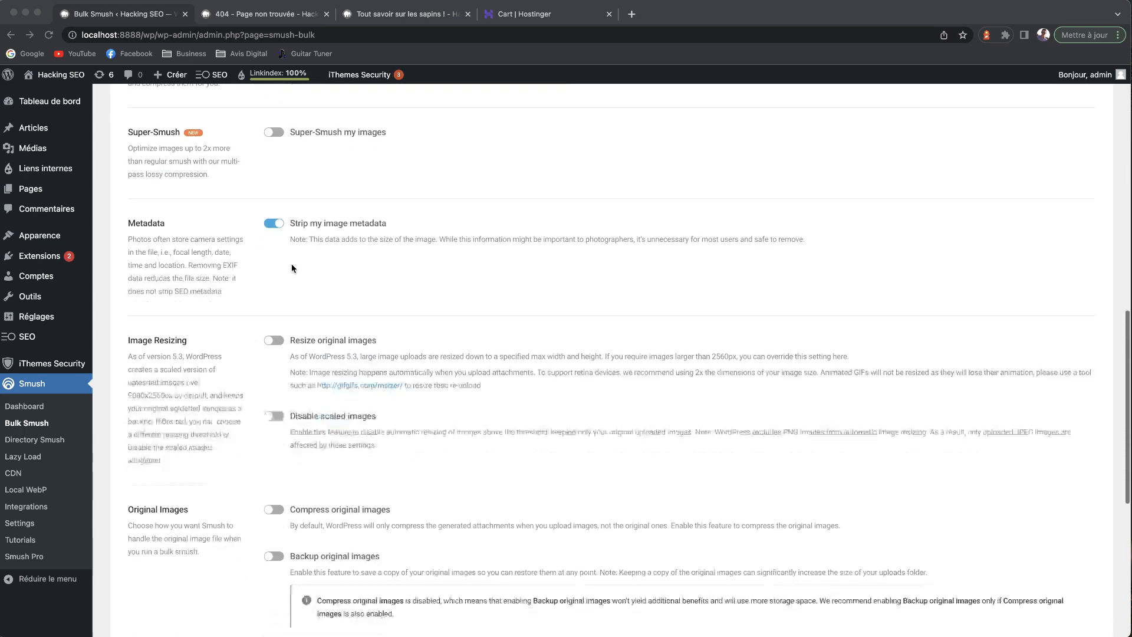
scroll(292, 268, "down", 1)
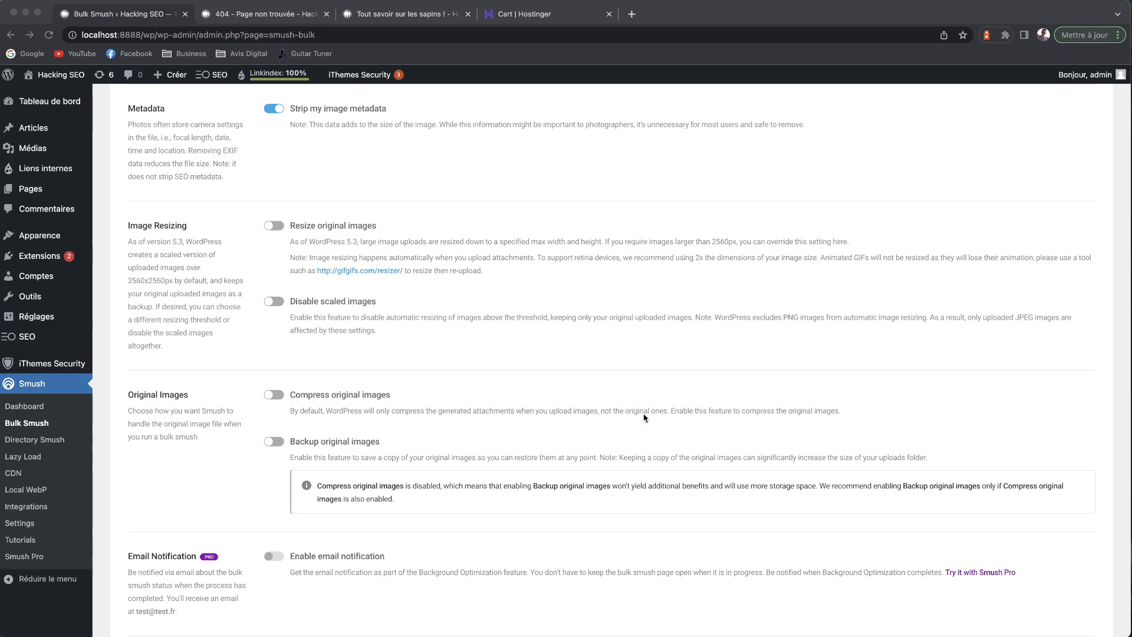
scroll(750, 375, "up", 8)
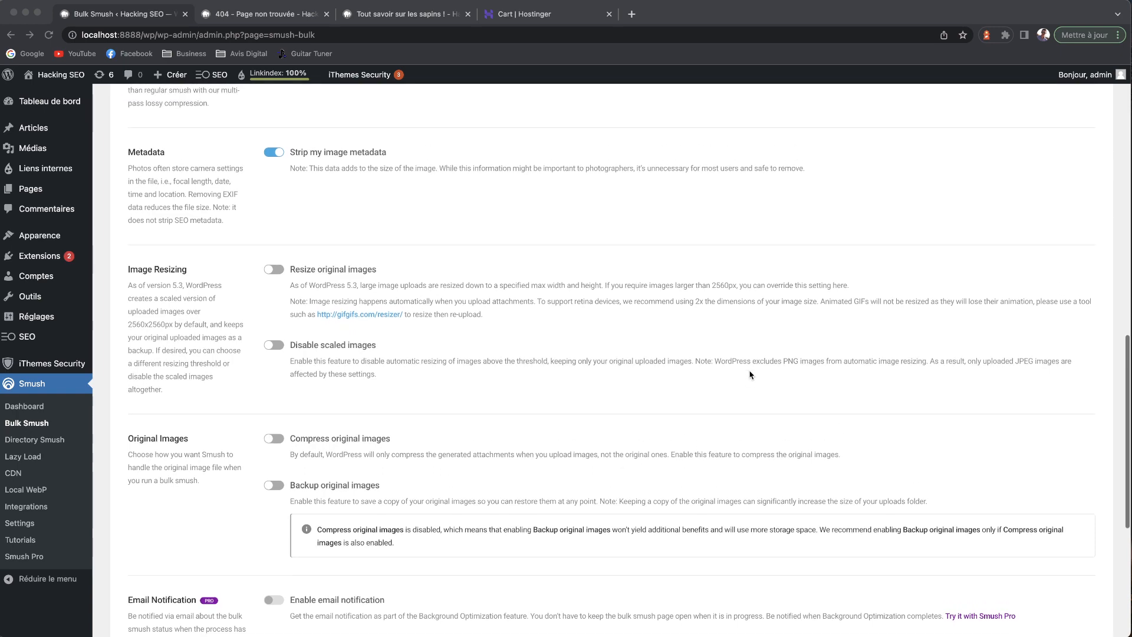
scroll(751, 375, "up", 1)
scroll(751, 375, "down", 4)
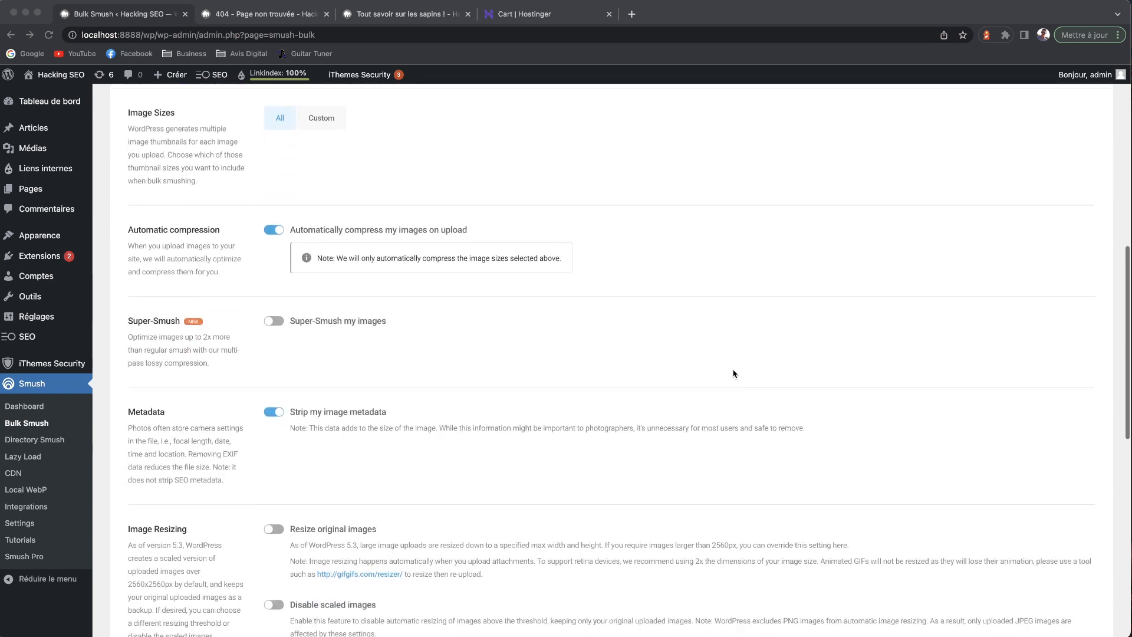
left_click(127, 199)
left_click_drag(225, 200, 82, 191)
left_click(633, 260)
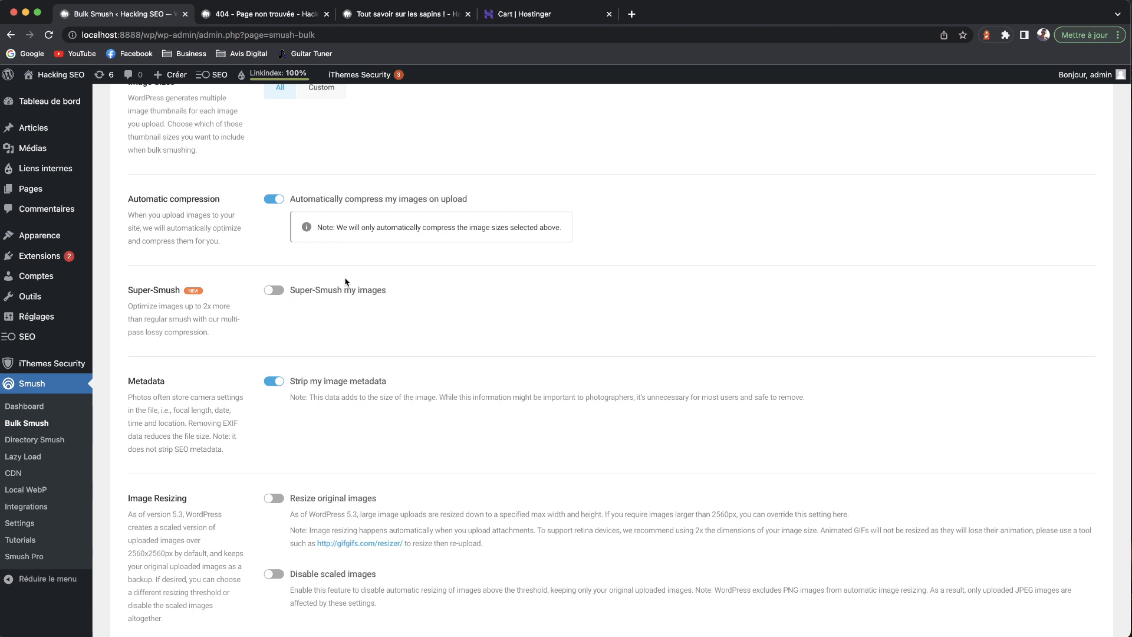
scroll(335, 420, "down", 10)
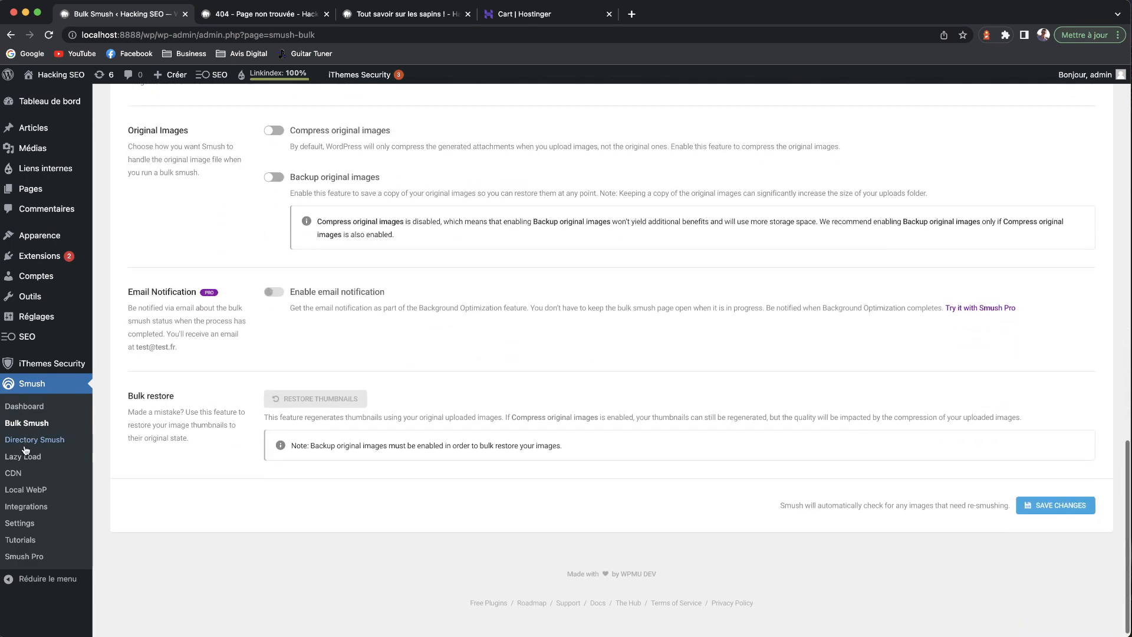
Step: Open Smush's Lazy Load page and highlight the description of what the feature does
left_click(30, 458)
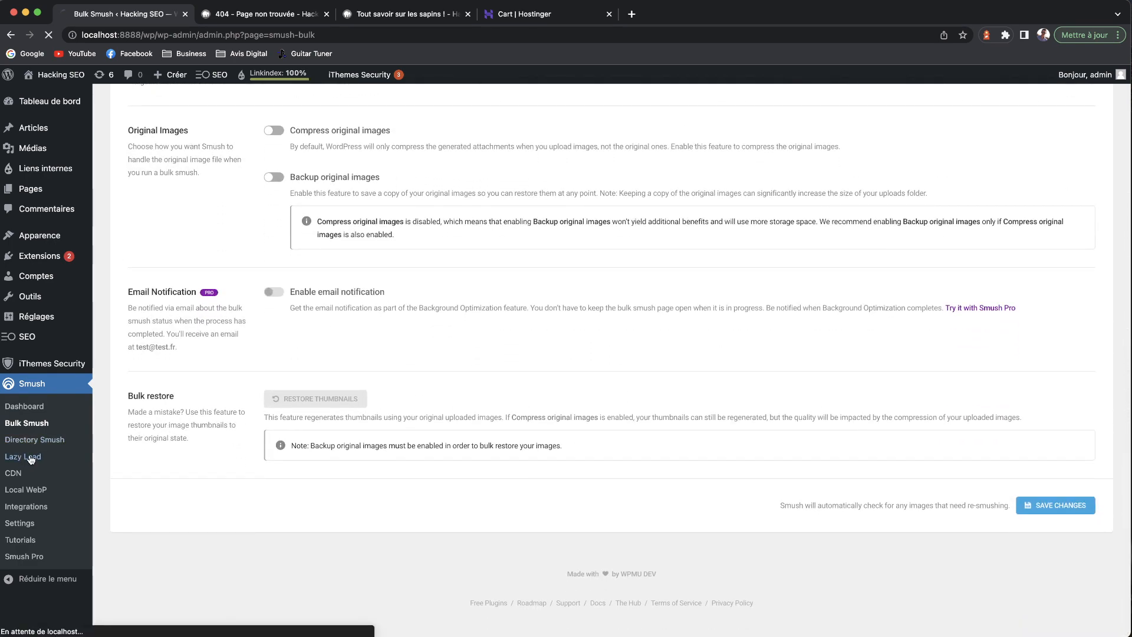
scroll(348, 296, "down", 3)
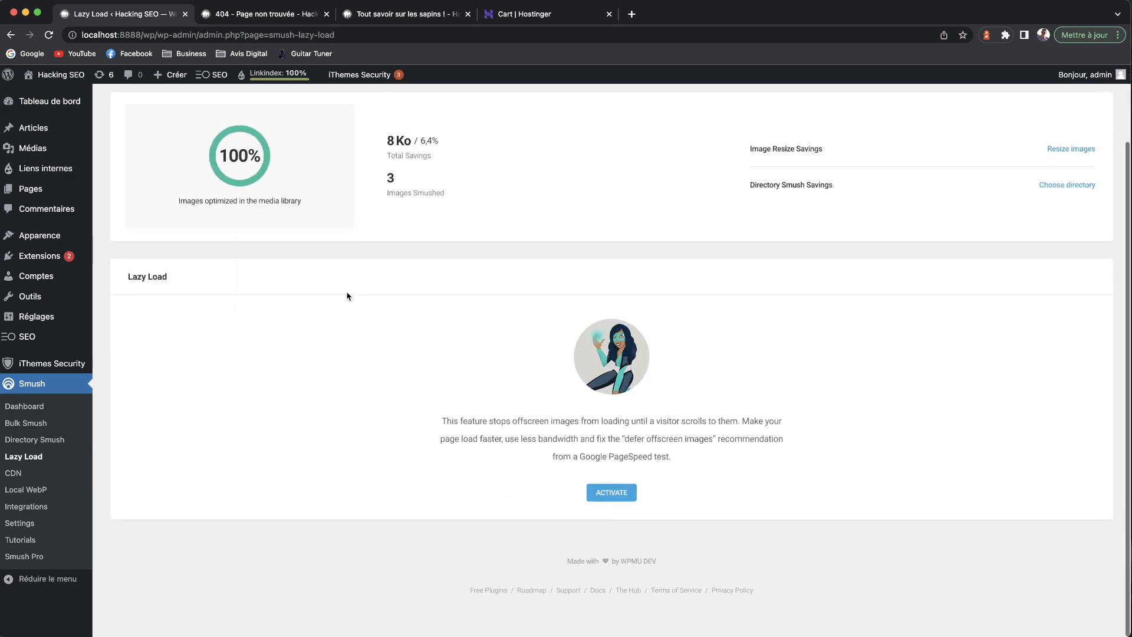
scroll(346, 295, "up", 3)
left_click_drag(442, 512, 693, 533)
left_click(713, 553)
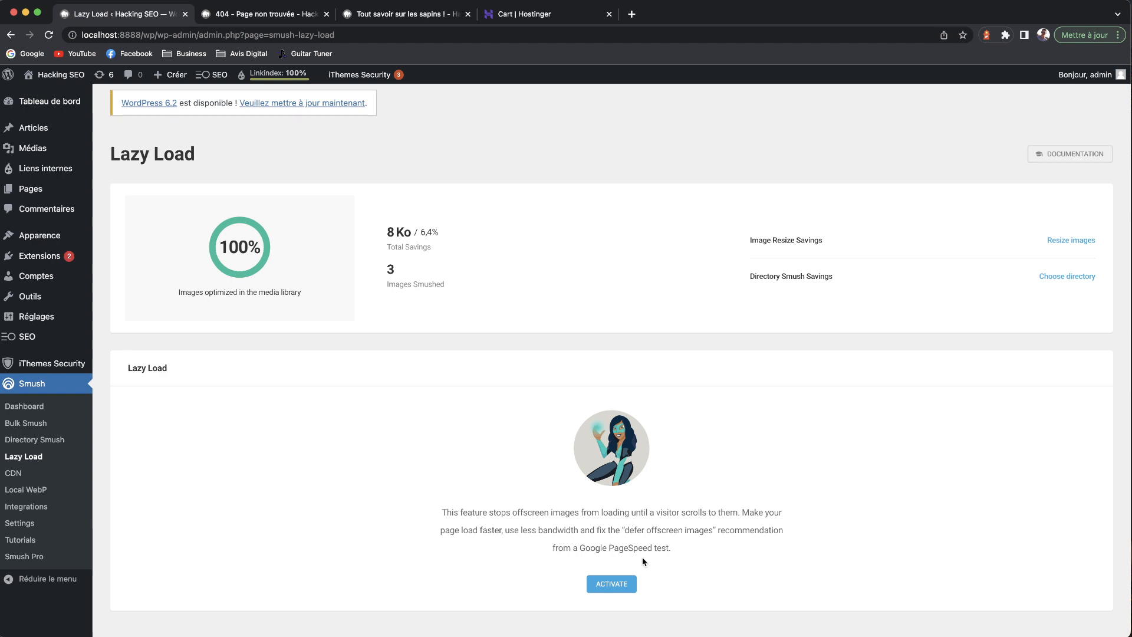
Step: View Smush's Local WebP page and its CDN page, reading through the feature descriptions
left_click(56, 490)
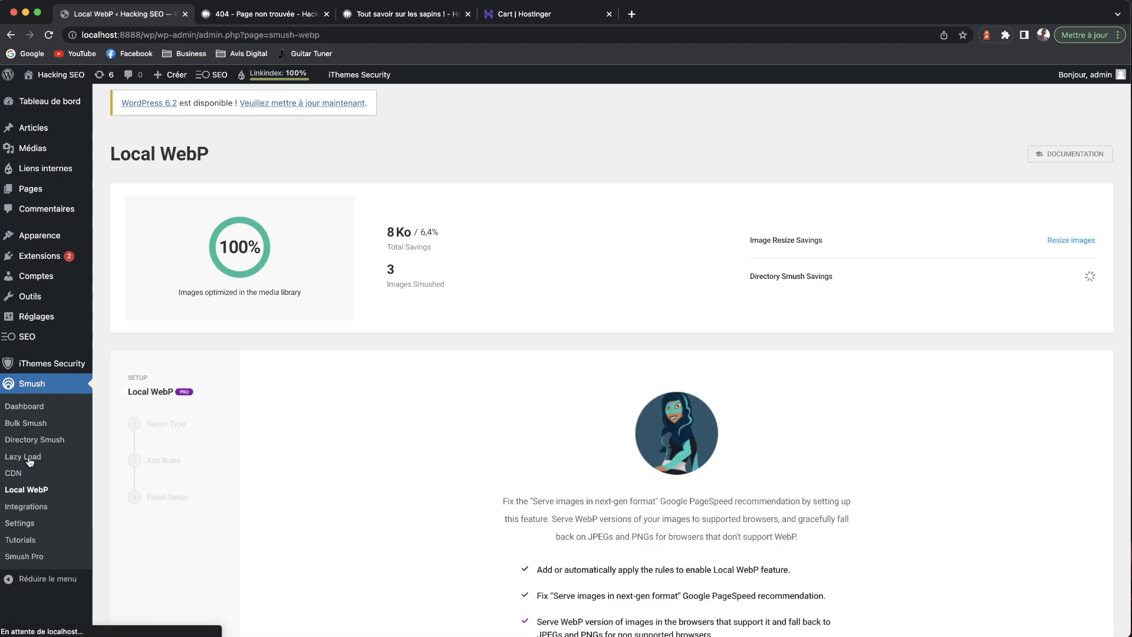
scroll(197, 432, "down", 3)
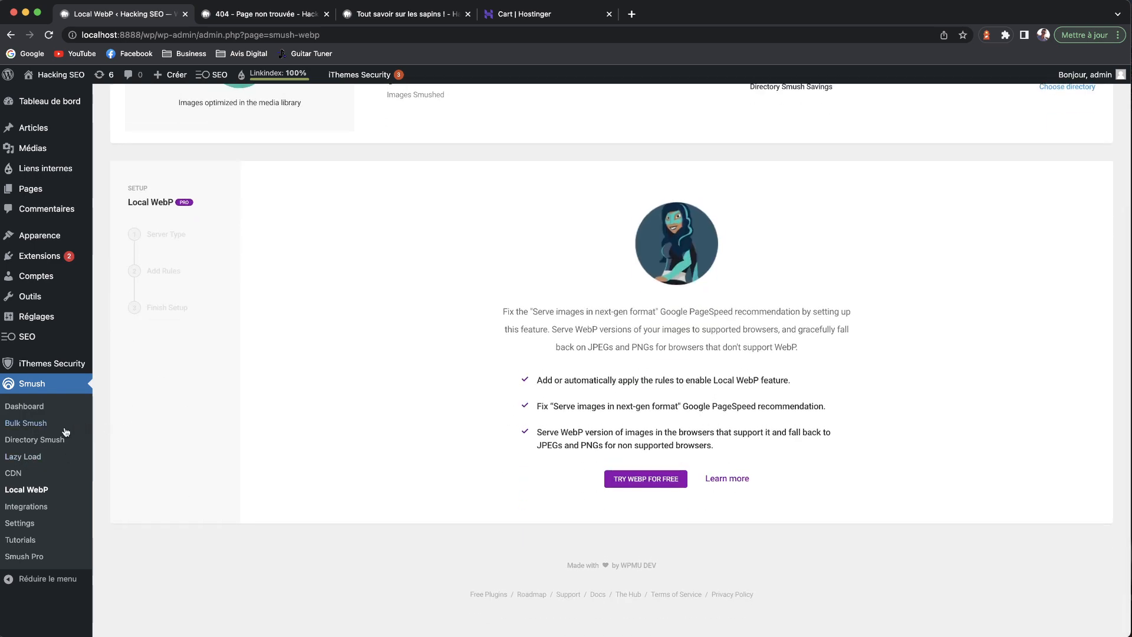
left_click(24, 457)
left_click(16, 473)
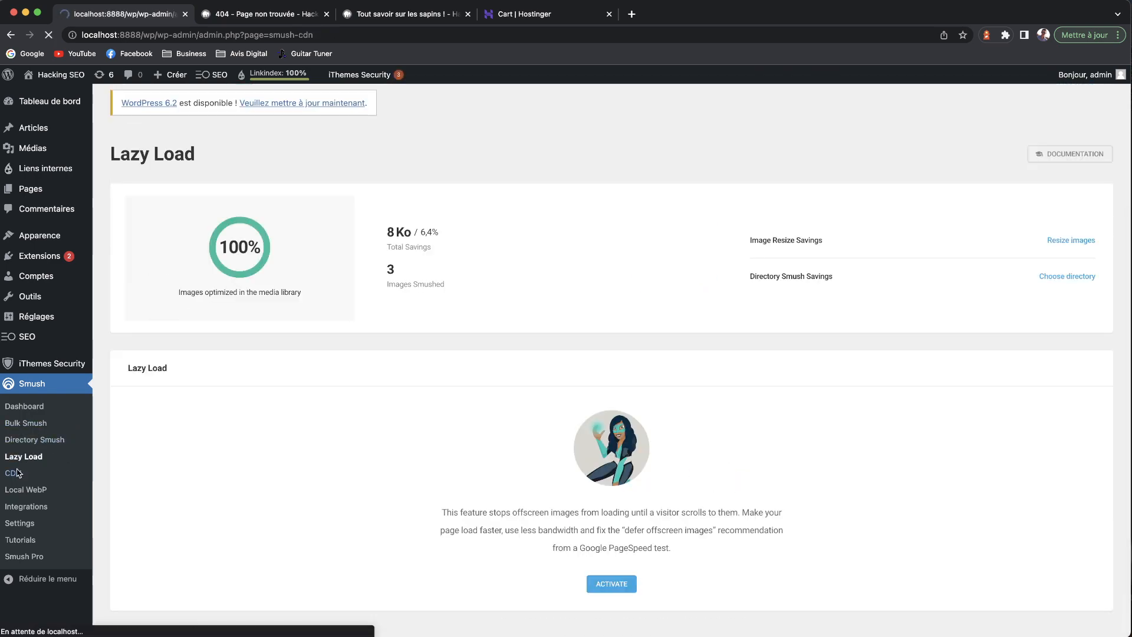
scroll(331, 422, "down", 3)
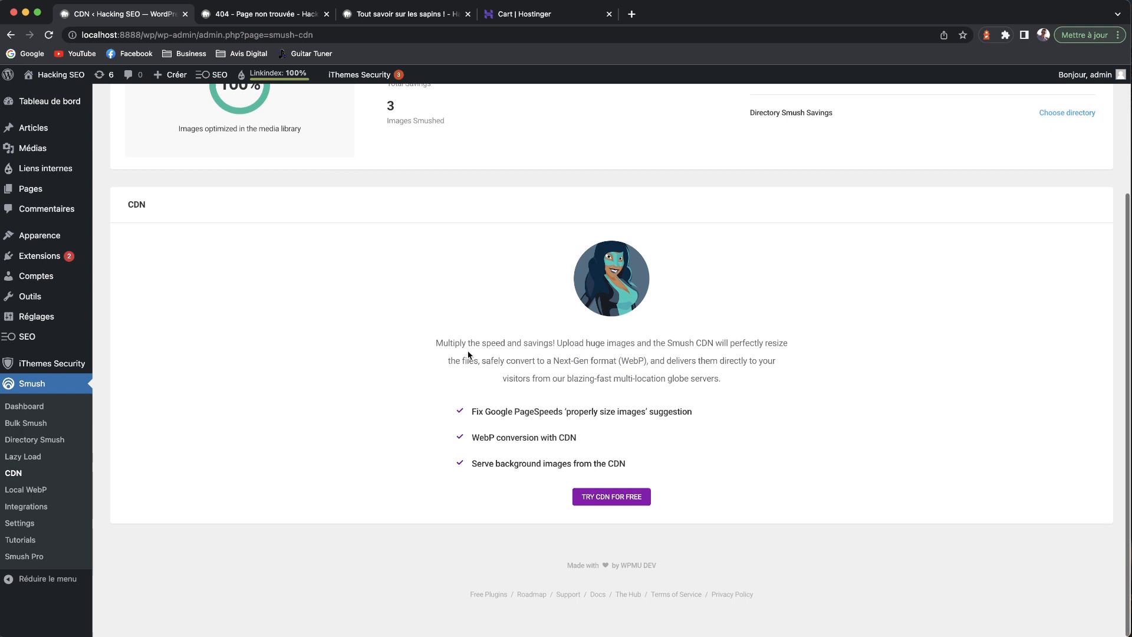
Step: Return to Smush's Lazy Load page and highlight the "Lazy Load" section heading
left_click(29, 457)
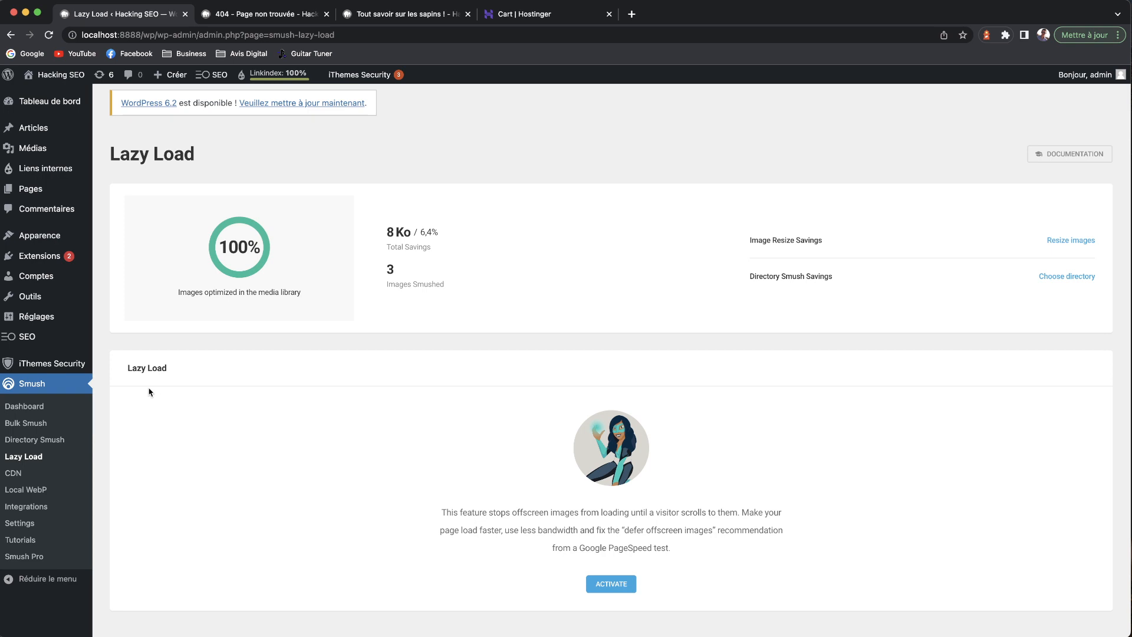
left_click_drag(128, 369, 195, 375)
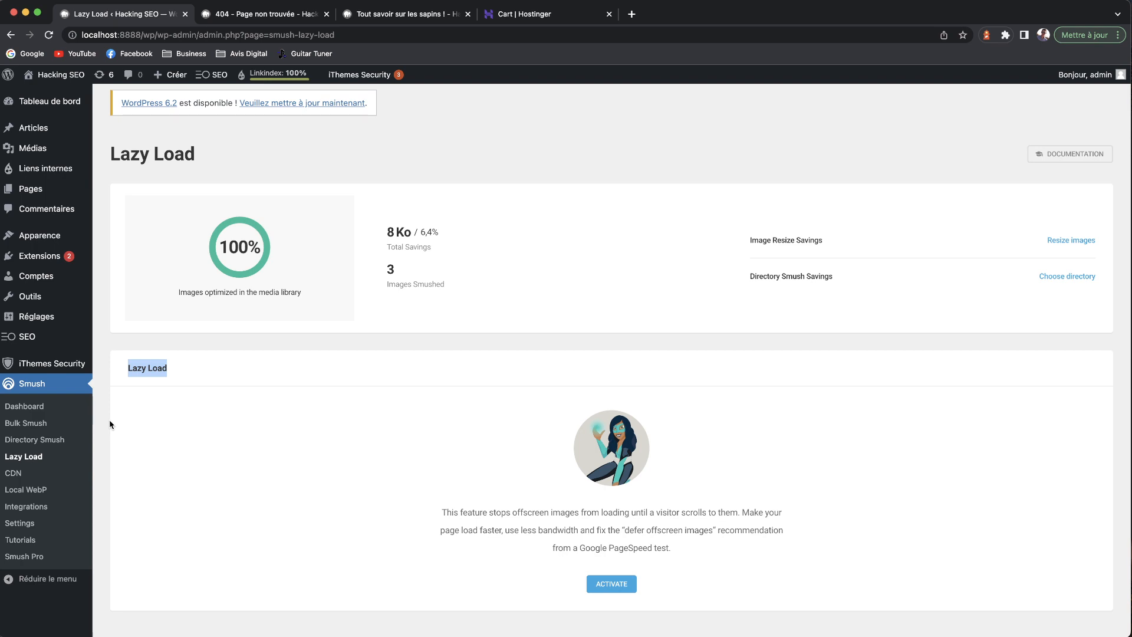
left_click_drag(201, 372, 118, 363)
left_click(199, 372)
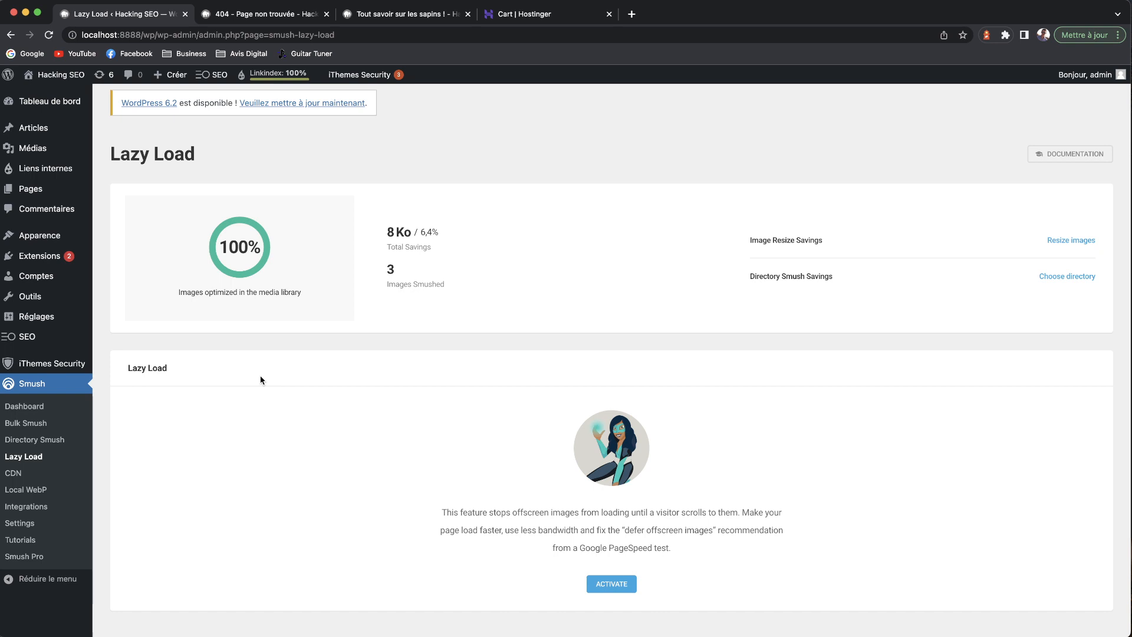
Step: Highlight "defer offscreen images" and "Google PageSpeed test" in the Lazy Load description
scroll(271, 479, "down", 3)
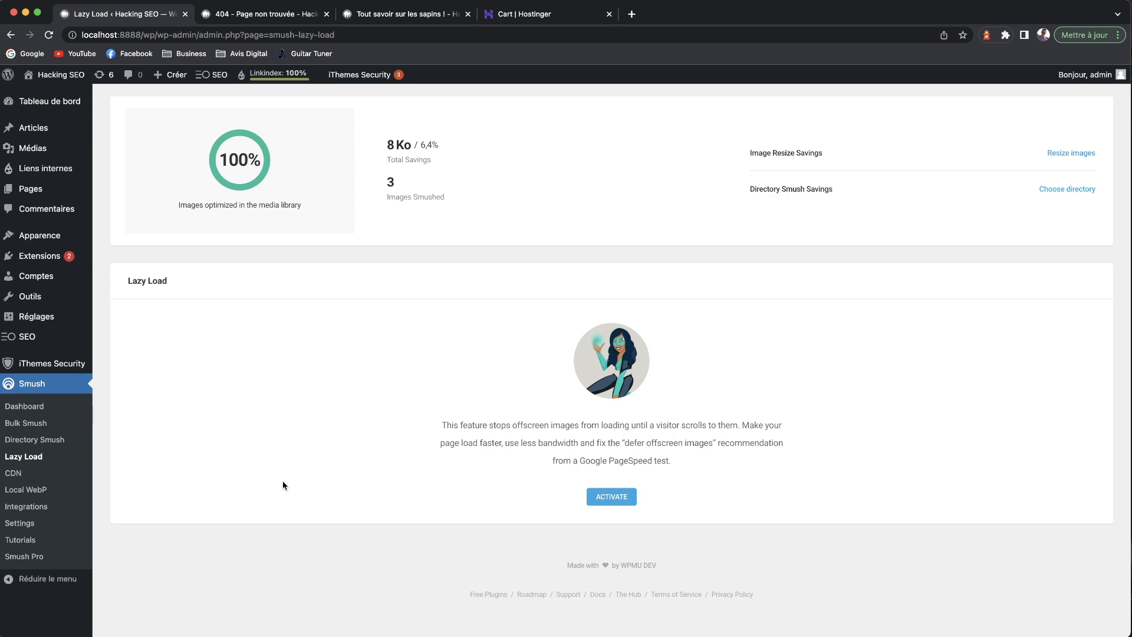
left_click_drag(624, 443, 673, 445)
left_click(676, 447)
left_click_drag(577, 461, 681, 467)
left_click(680, 465)
scroll(316, 341, "up", 3)
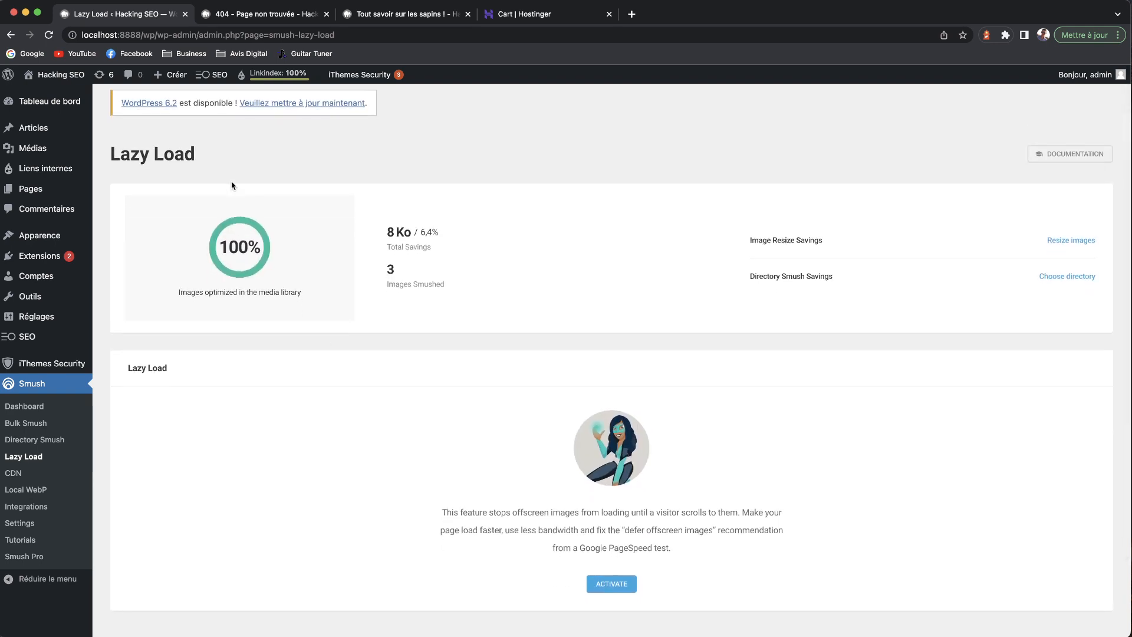